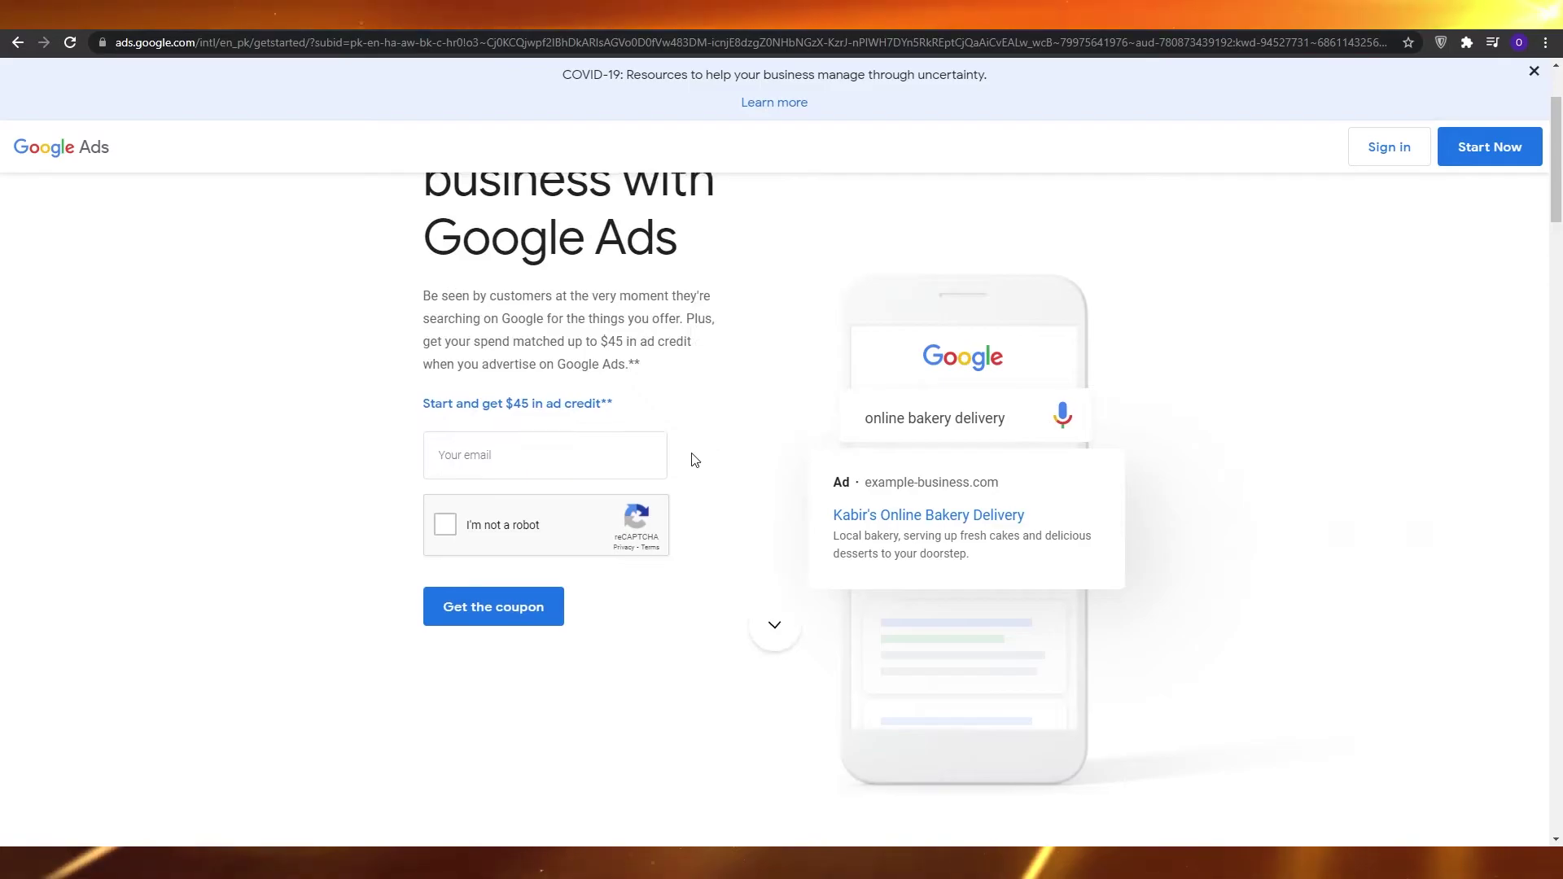
- Look through the Google Ads getting-started page, from the headline offer down to the footer
scroll(705, 473, down, 2)
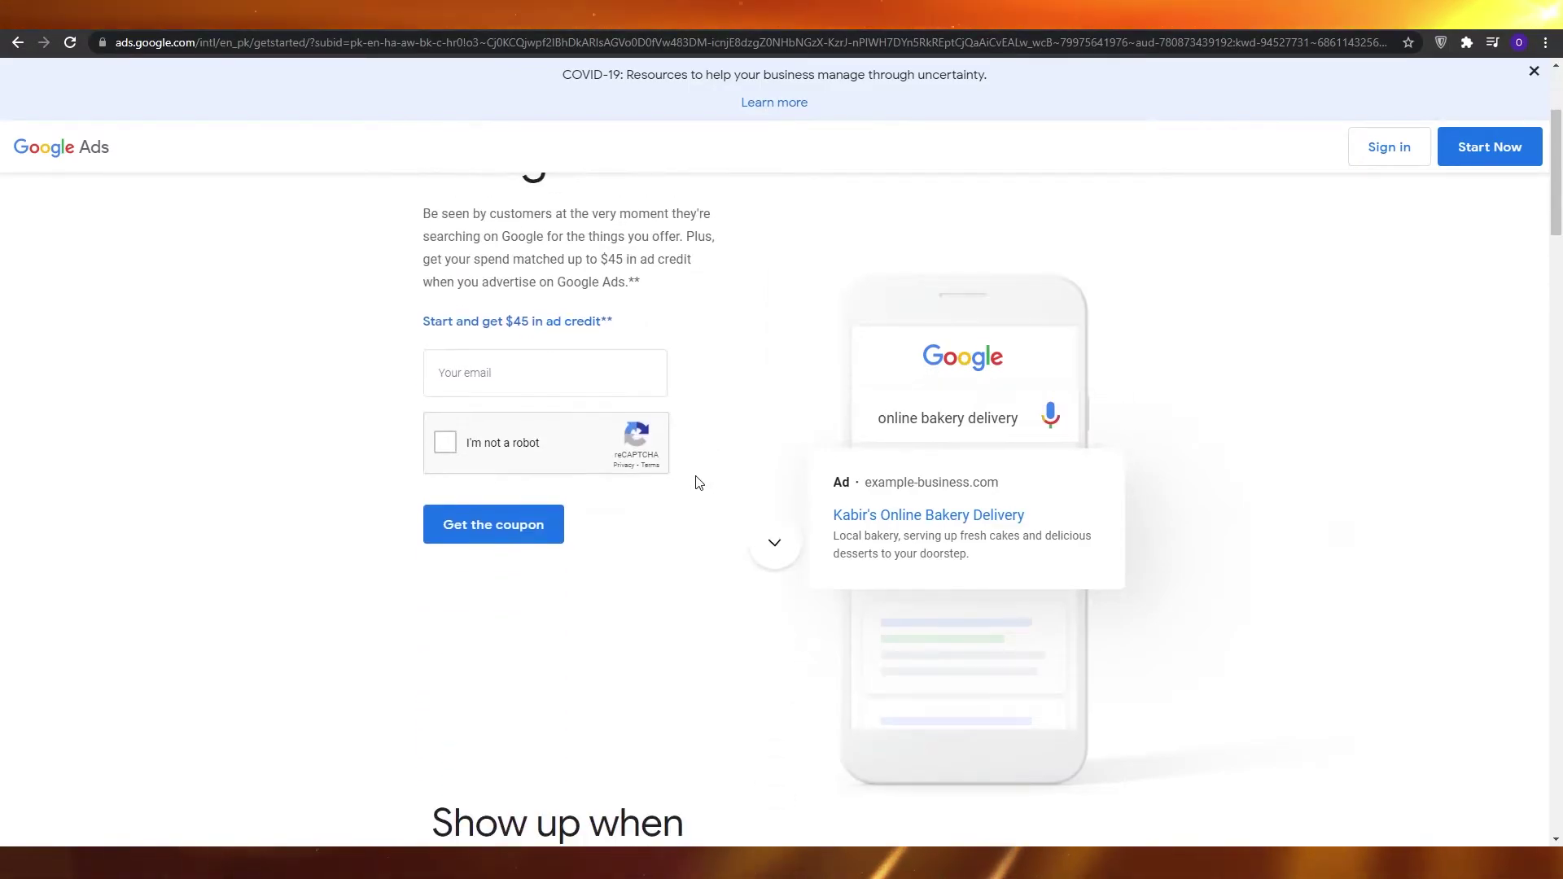
scroll(691, 478, up, 3)
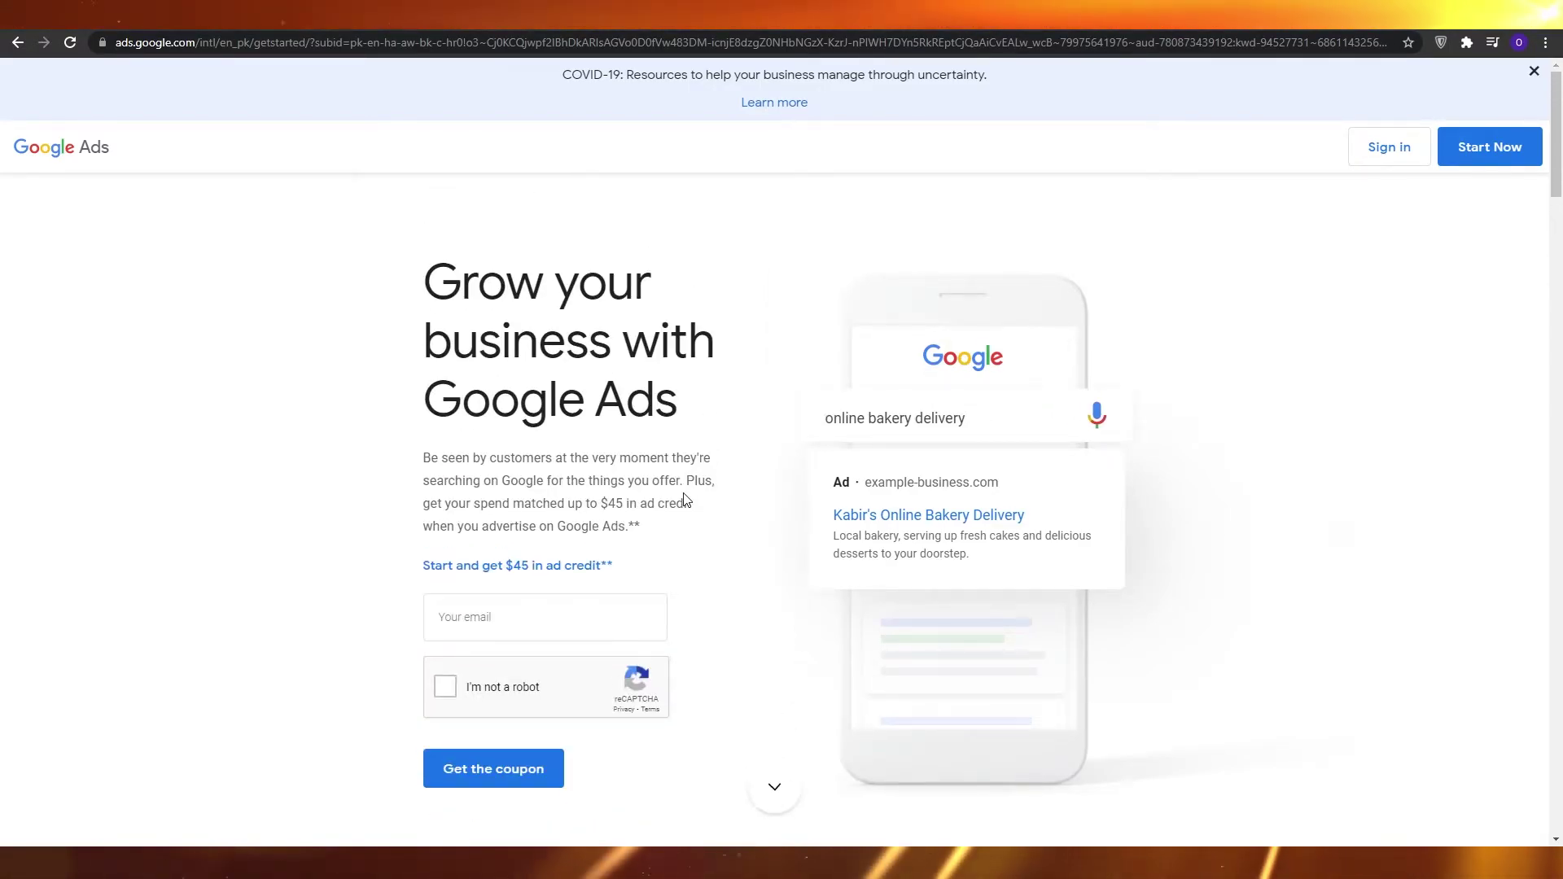
scroll(684, 499, down, 4)
scroll(684, 499, down, 4)
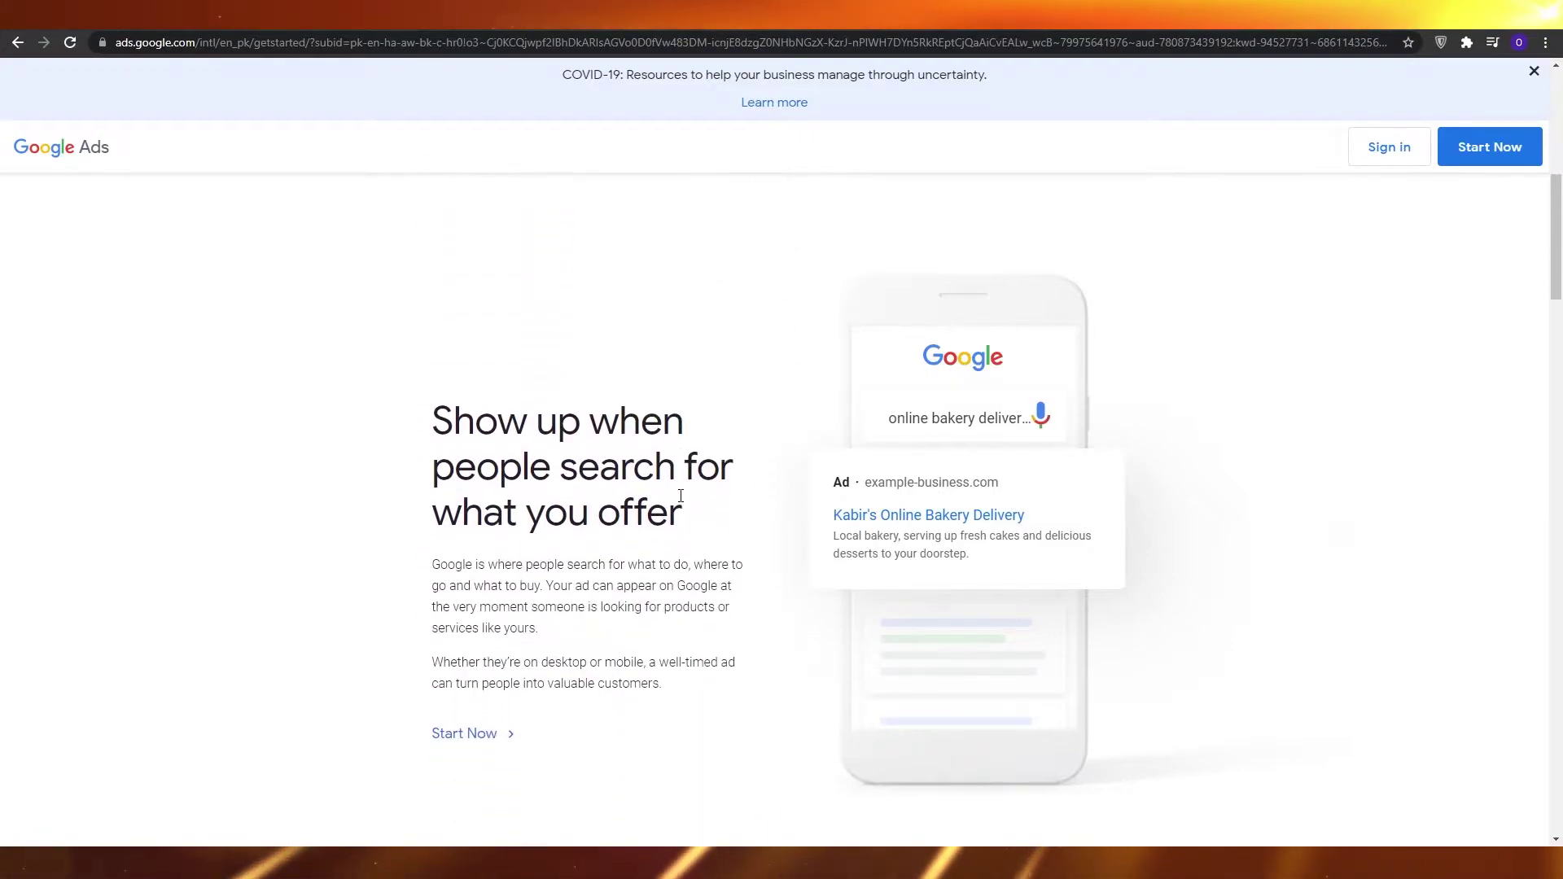
scroll(670, 505, down, 4)
scroll(670, 505, down, 2)
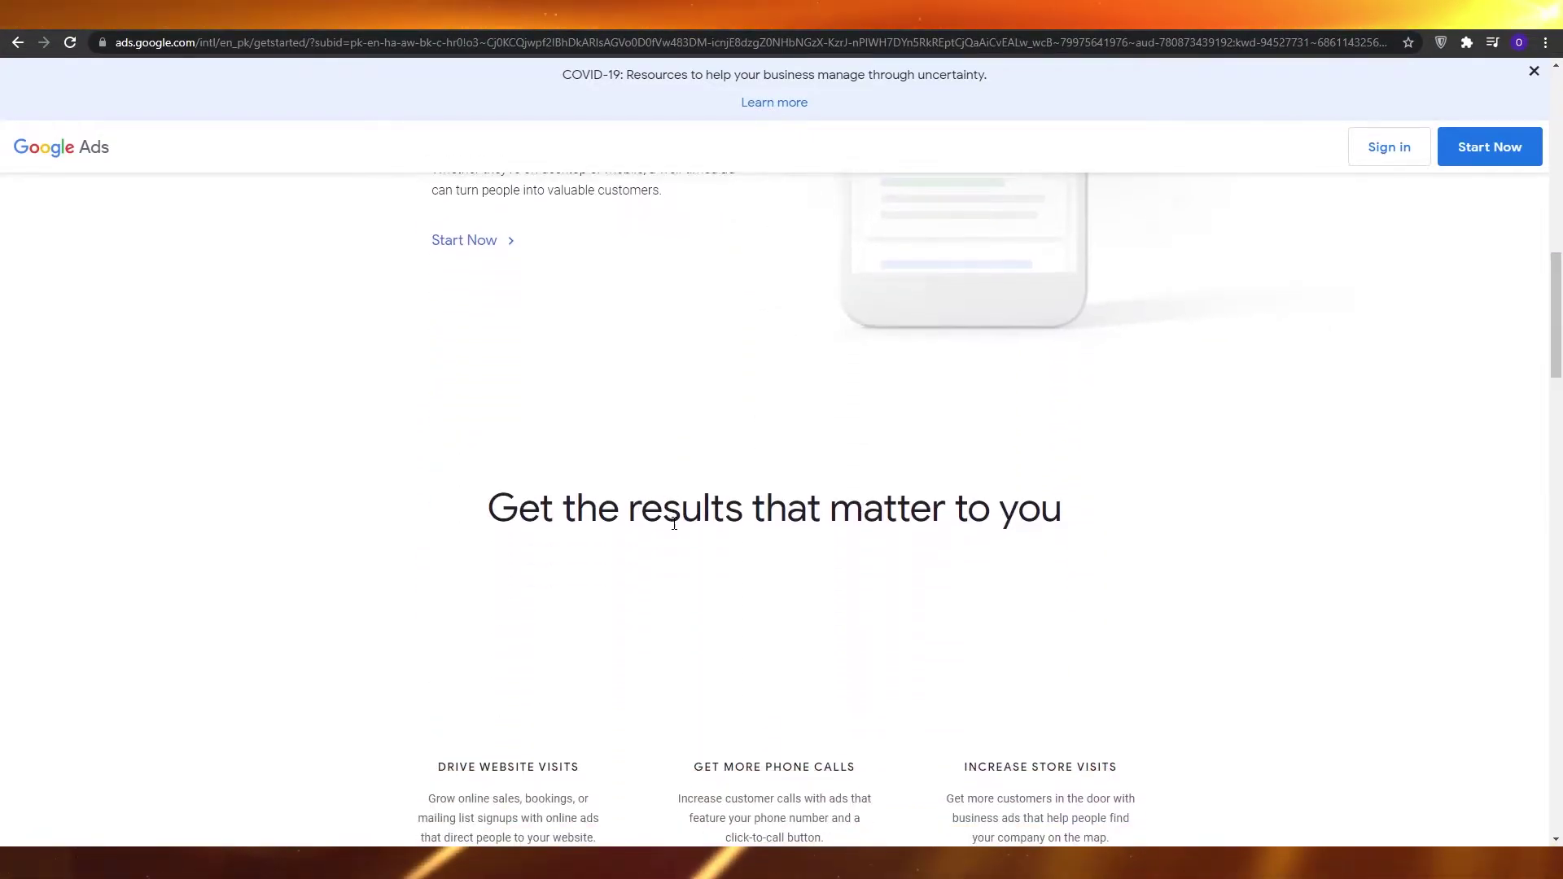
scroll(684, 528, up, 6)
scroll(684, 529, up, 5)
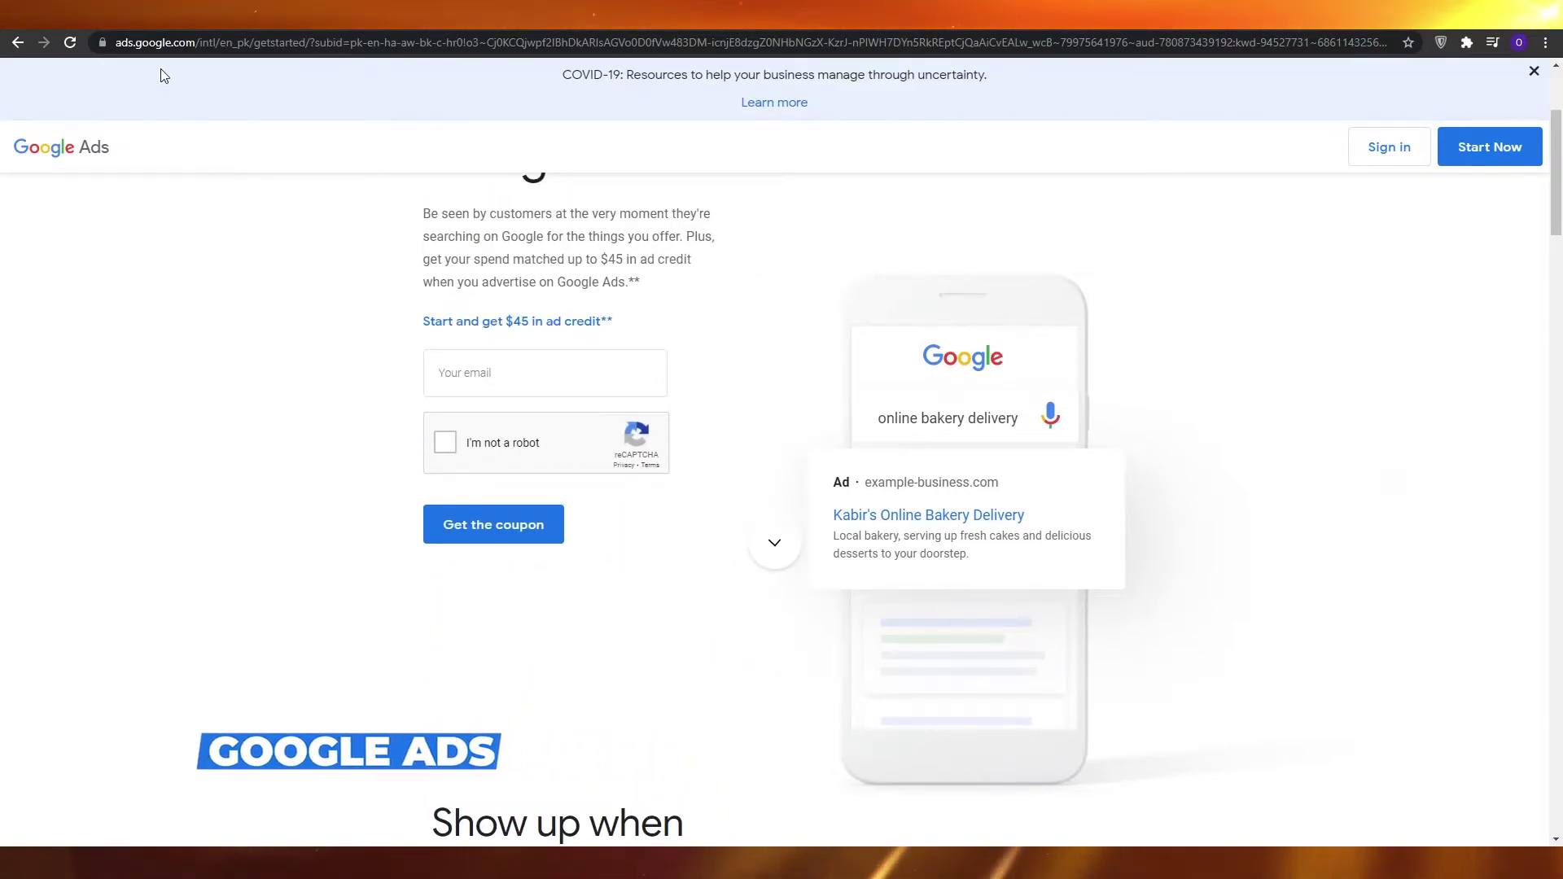
scroll(337, 529, up, 3)
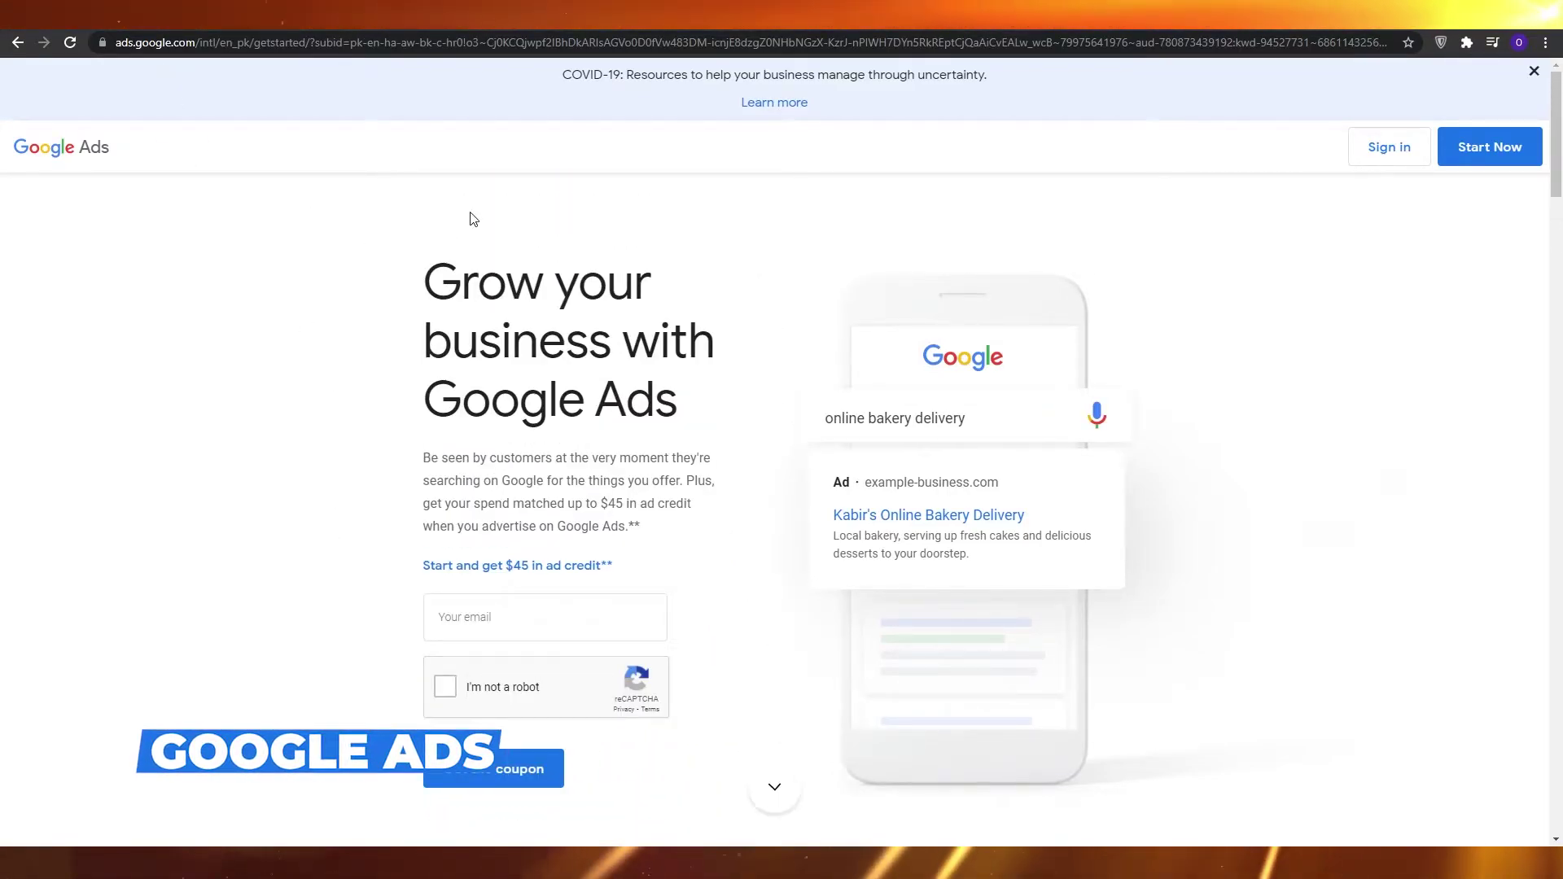
scroll(1059, 407, down, 3)
scroll(1084, 497, down, 20)
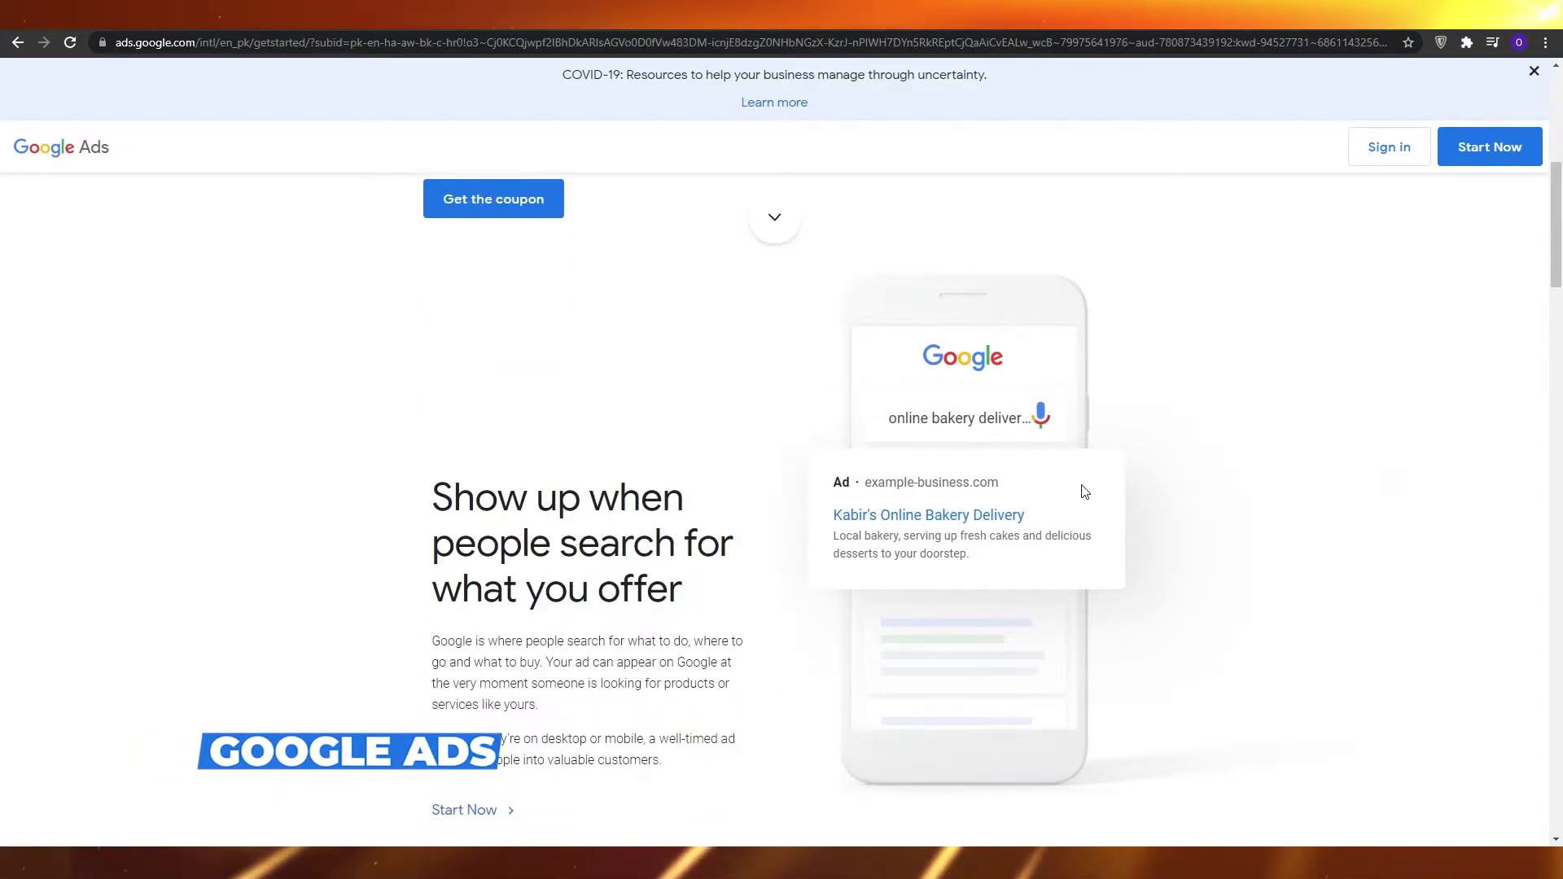
scroll(829, 552, down, 10)
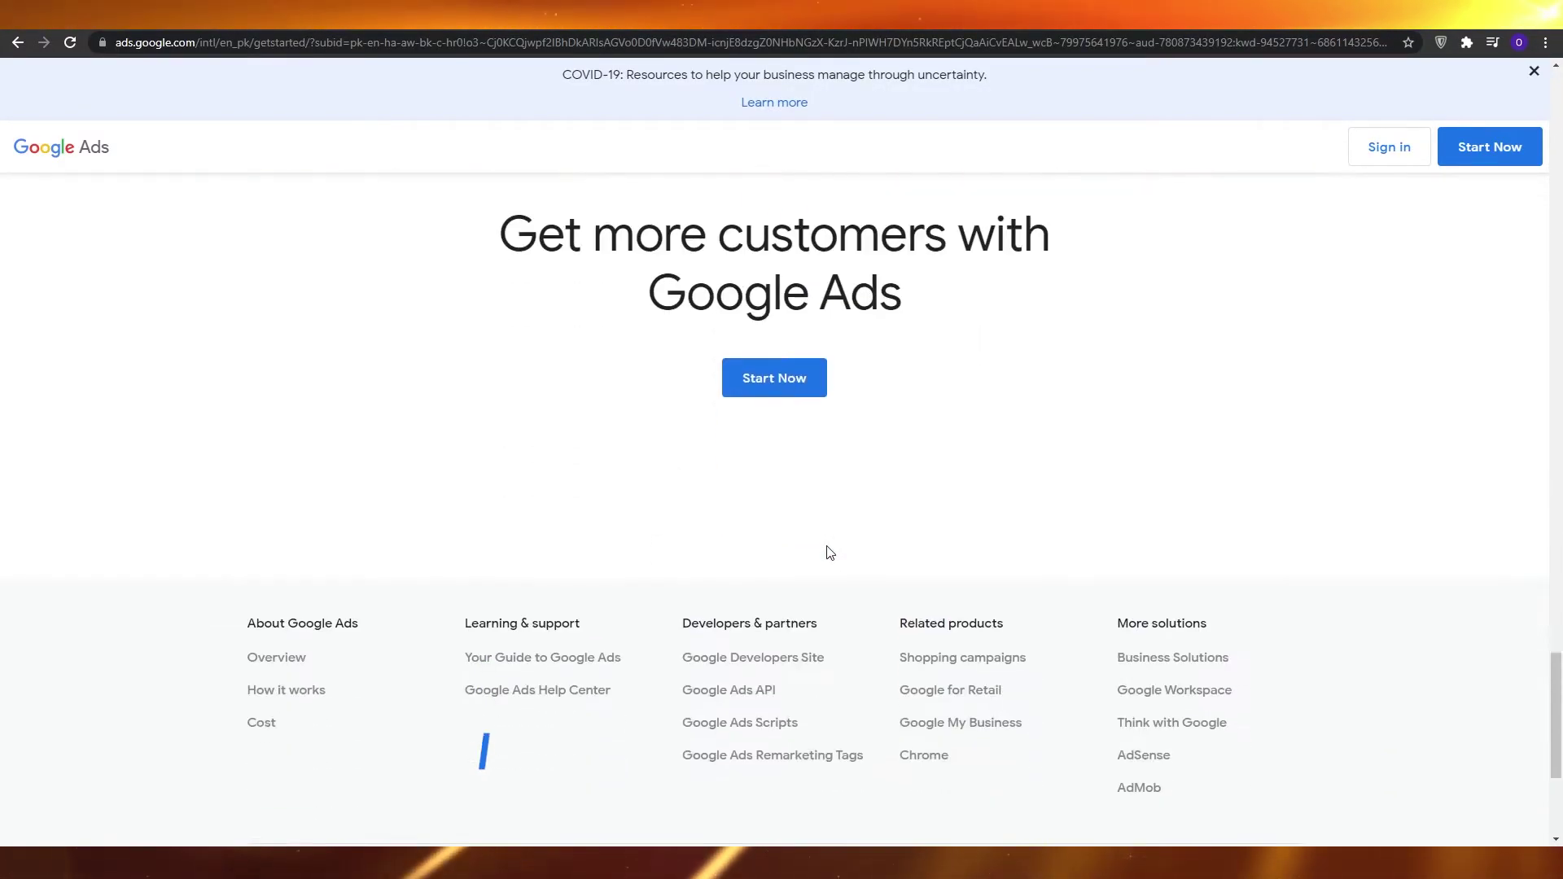
key(Home)
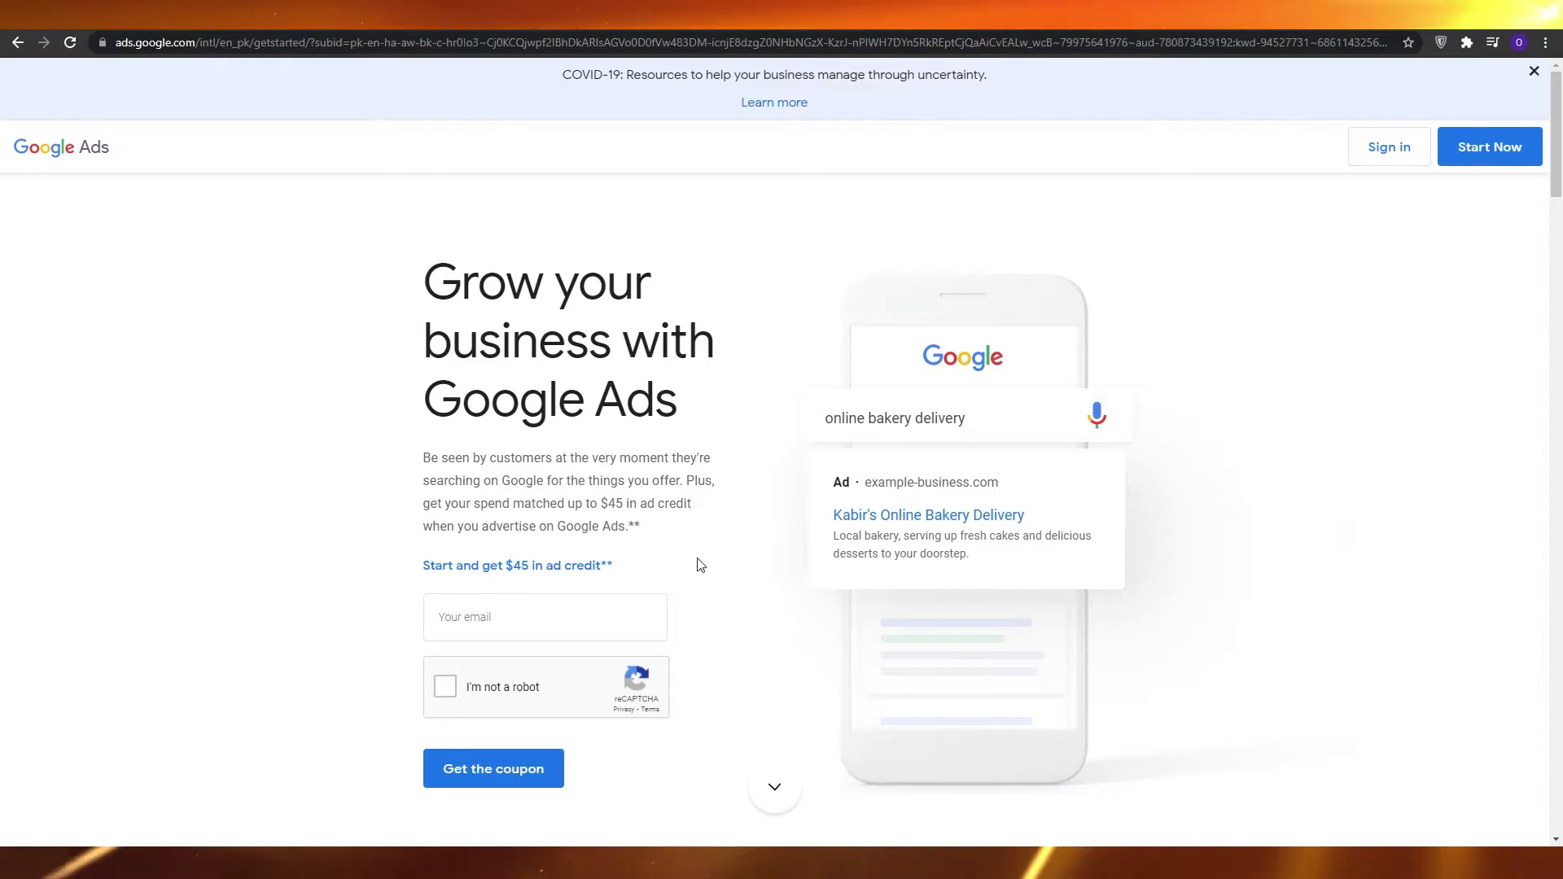
- Request the $45 ad credit coupon and start advertising with the recommended Starter solution
scroll(704, 562, down, 2)
scroll(720, 544, up, 1)
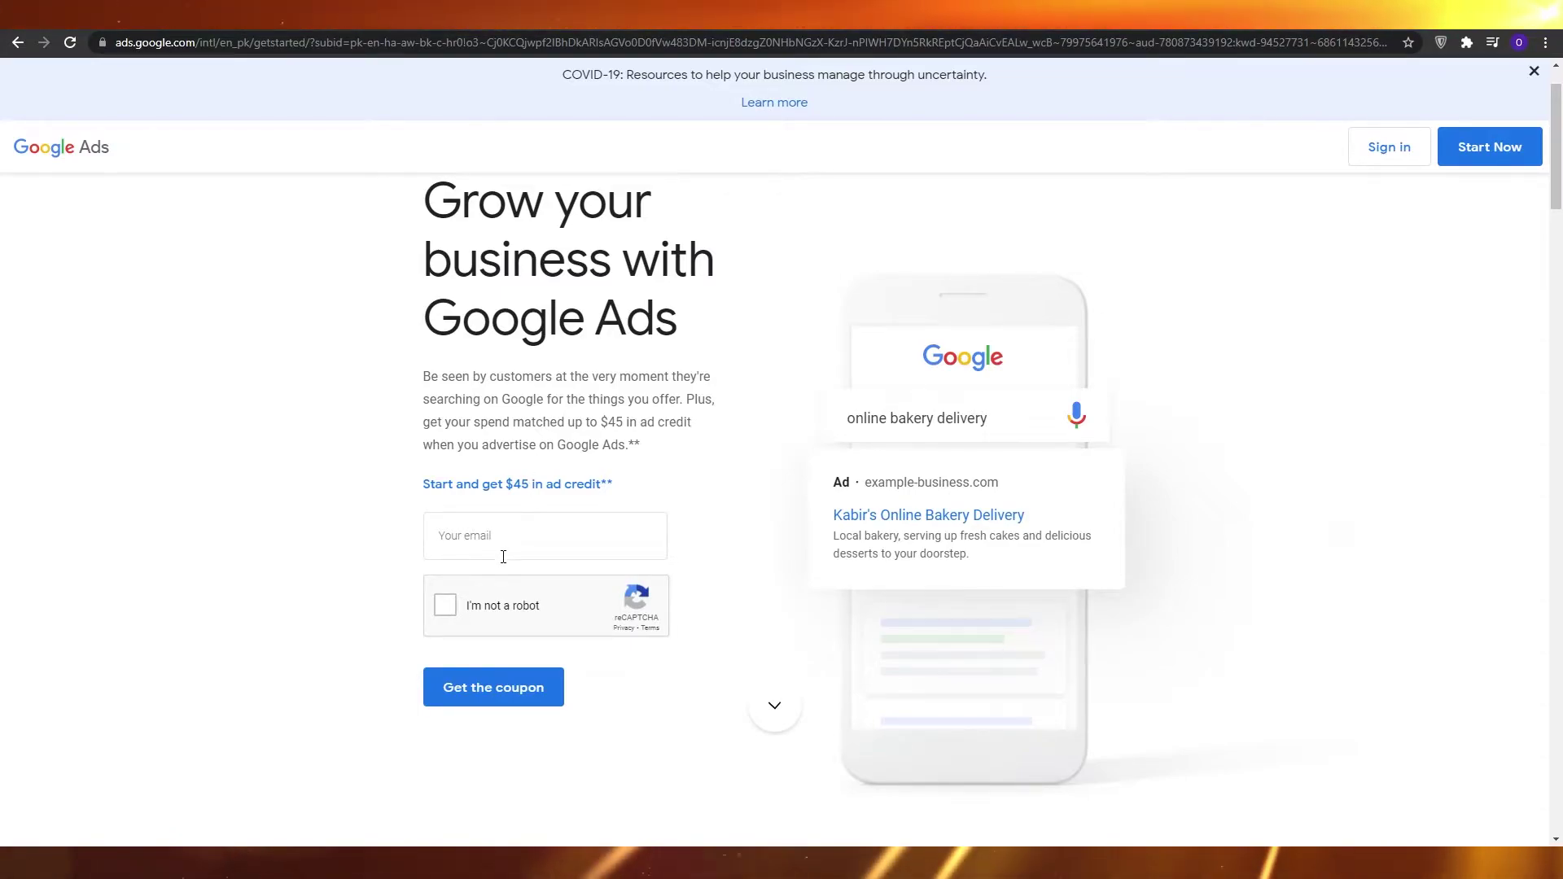
click(473, 696)
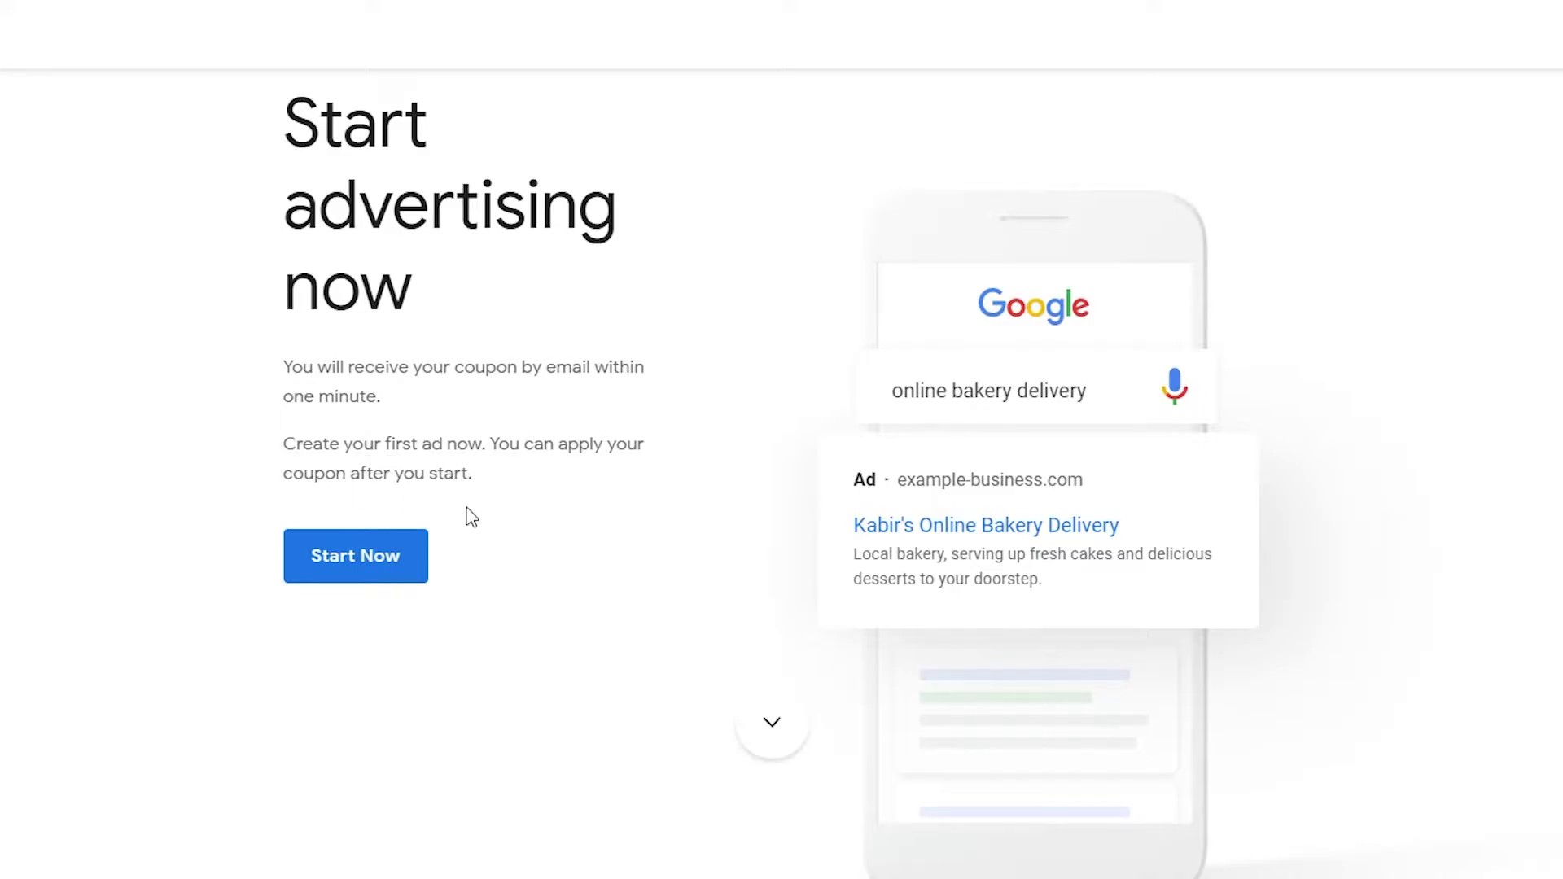
click(365, 562)
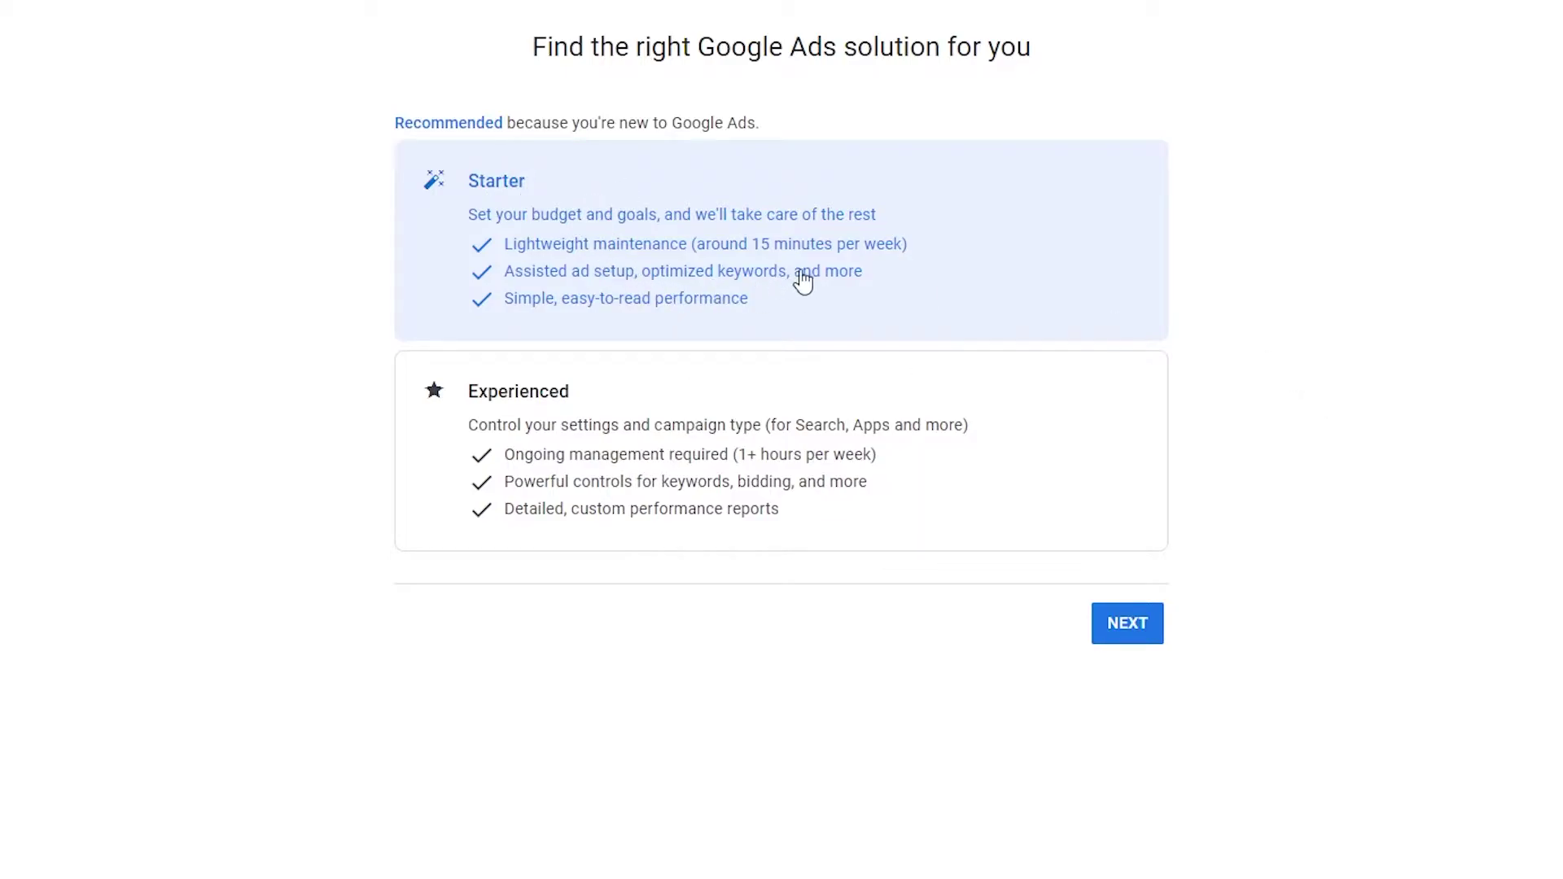
click(1140, 643)
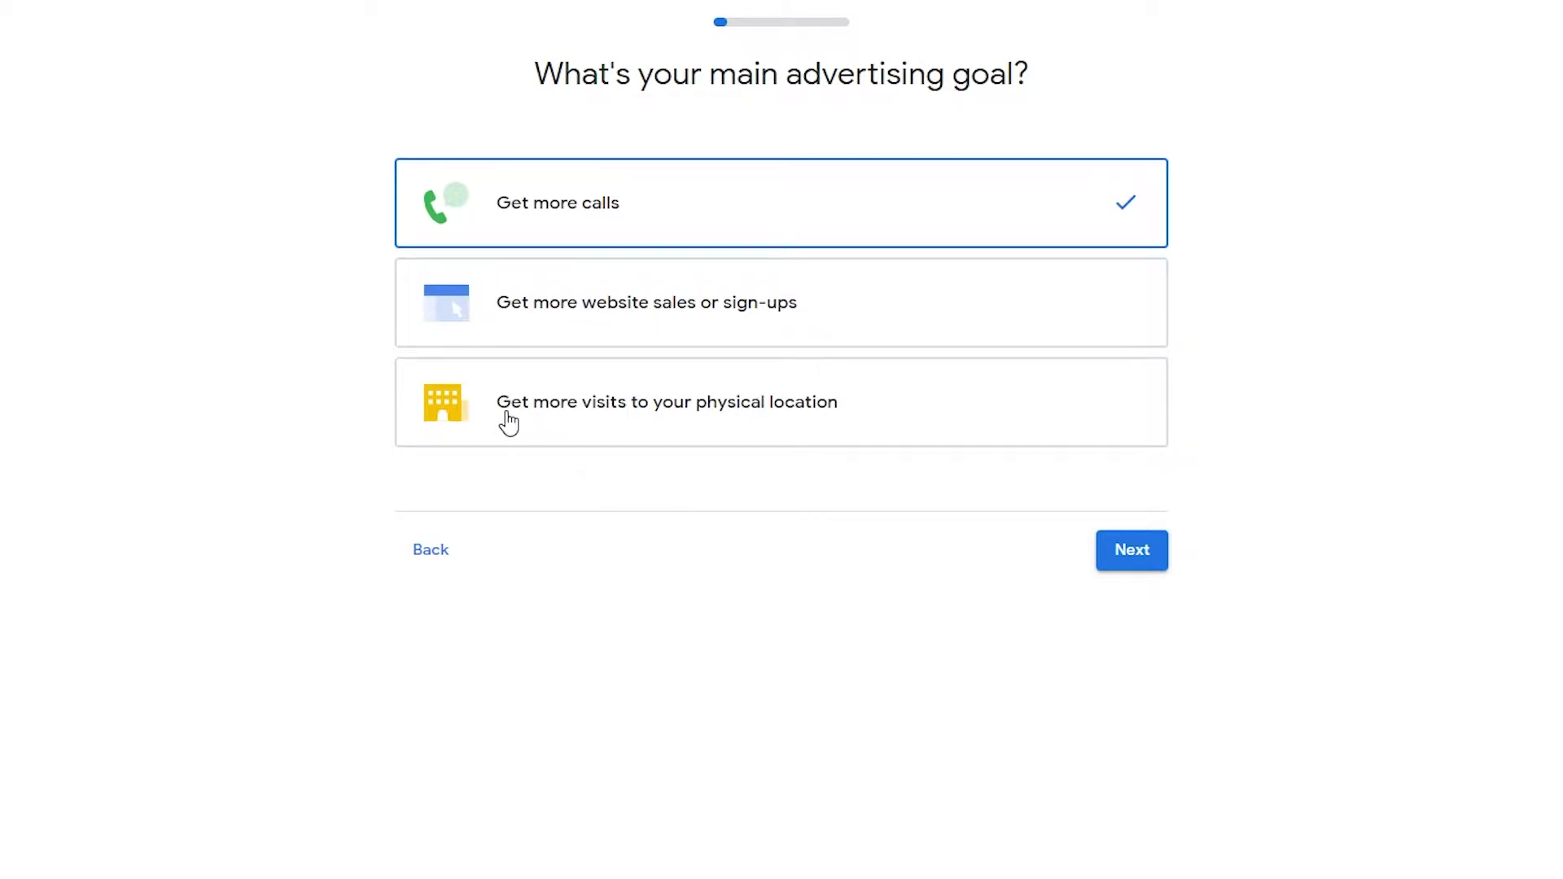
- Choose "Get more website sales or sign-ups" as the main advertising goal and continue
click(663, 322)
click(664, 379)
click(661, 319)
click(660, 232)
click(655, 295)
click(647, 382)
click(620, 289)
click(610, 223)
click(600, 327)
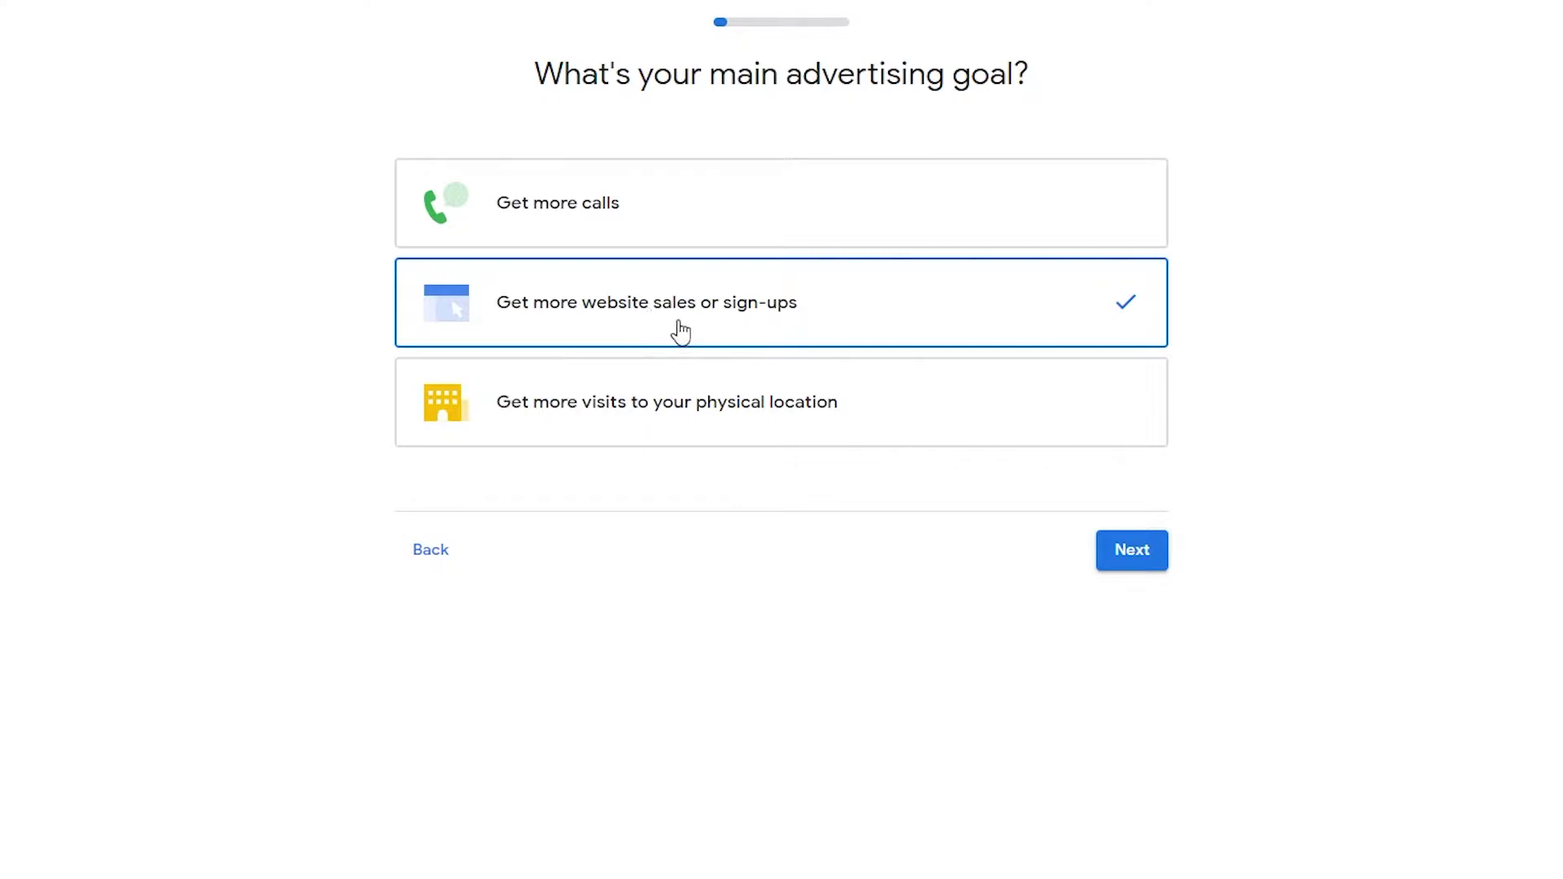
click(1149, 550)
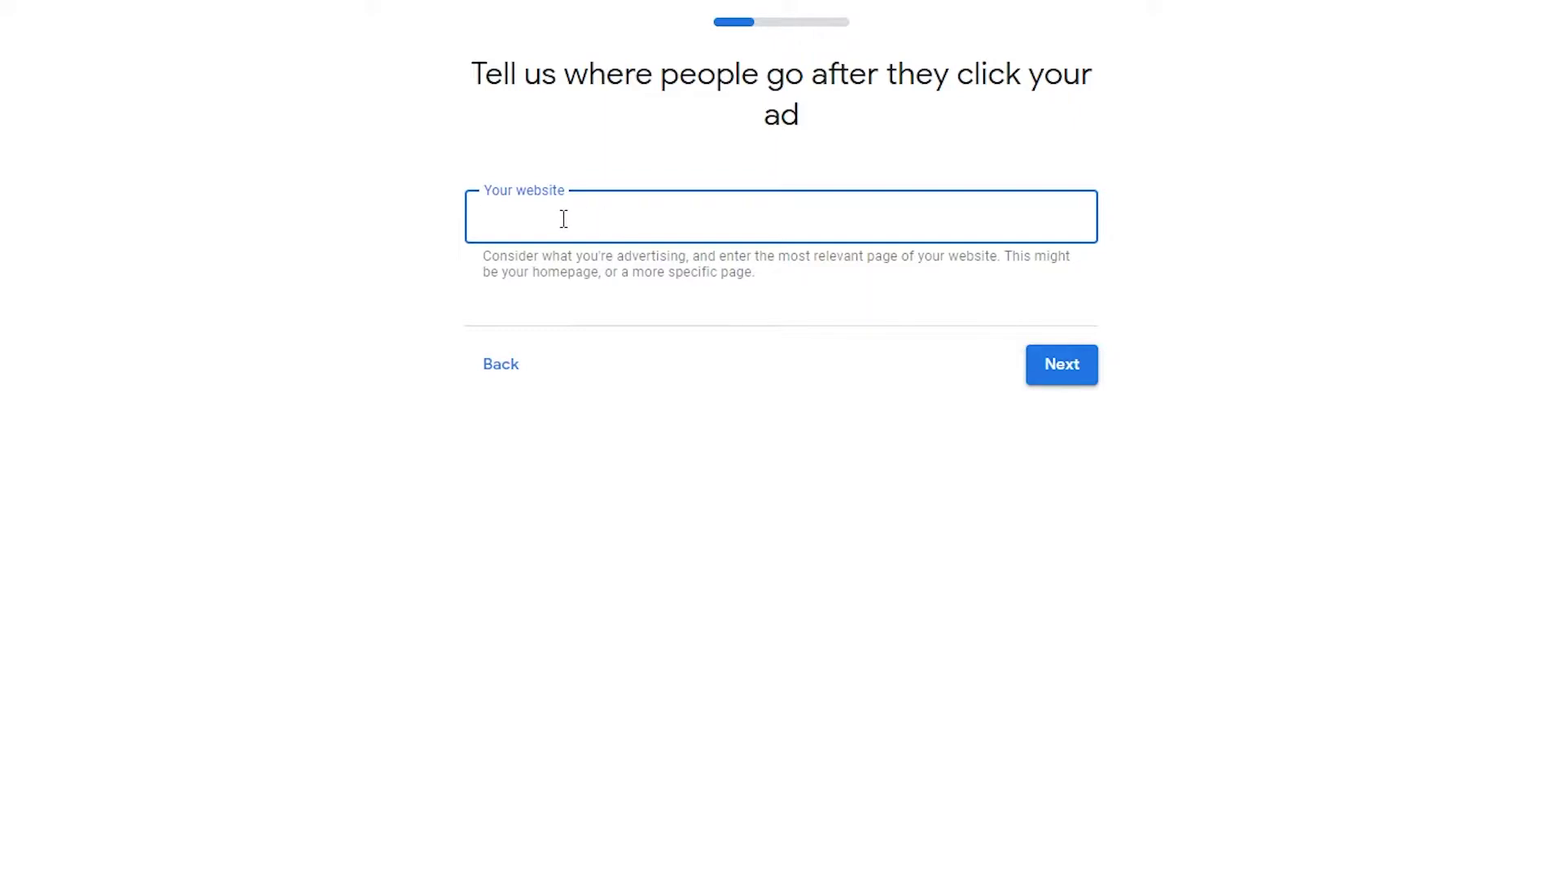
- Enter the Wix website's address as the ad's landing page and preview it for both desktop and mobile
text(https://usamahussainhhh.wixsite.com/website)
click(1062, 366)
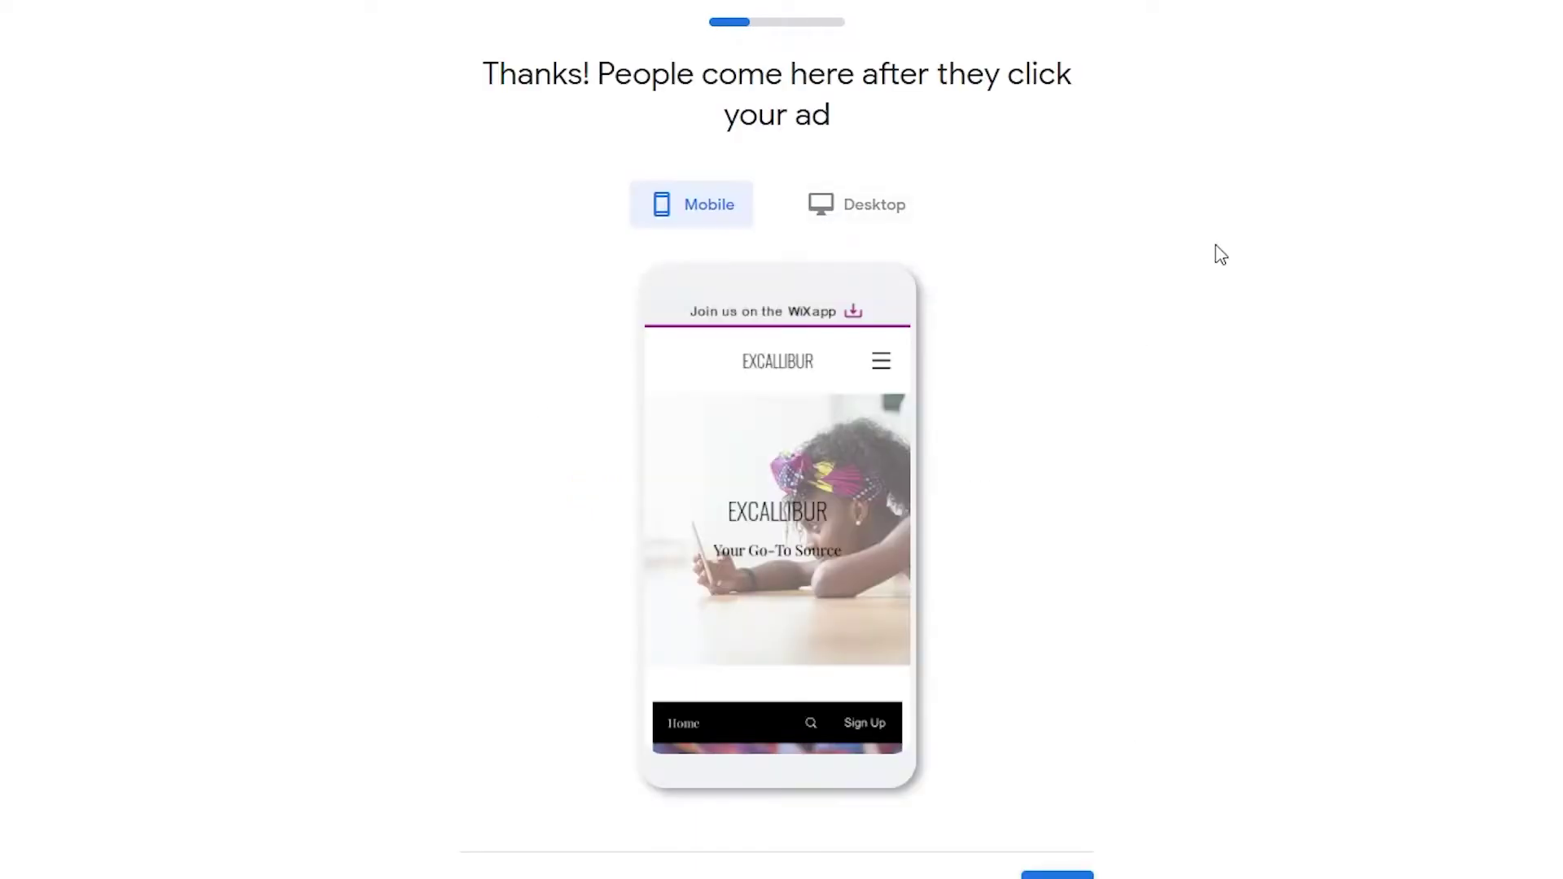
scroll(822, 518, down, 1)
scroll(789, 534, up, 1)
scroll(766, 555, down, 1)
scroll(775, 565, up, 1)
click(836, 218)
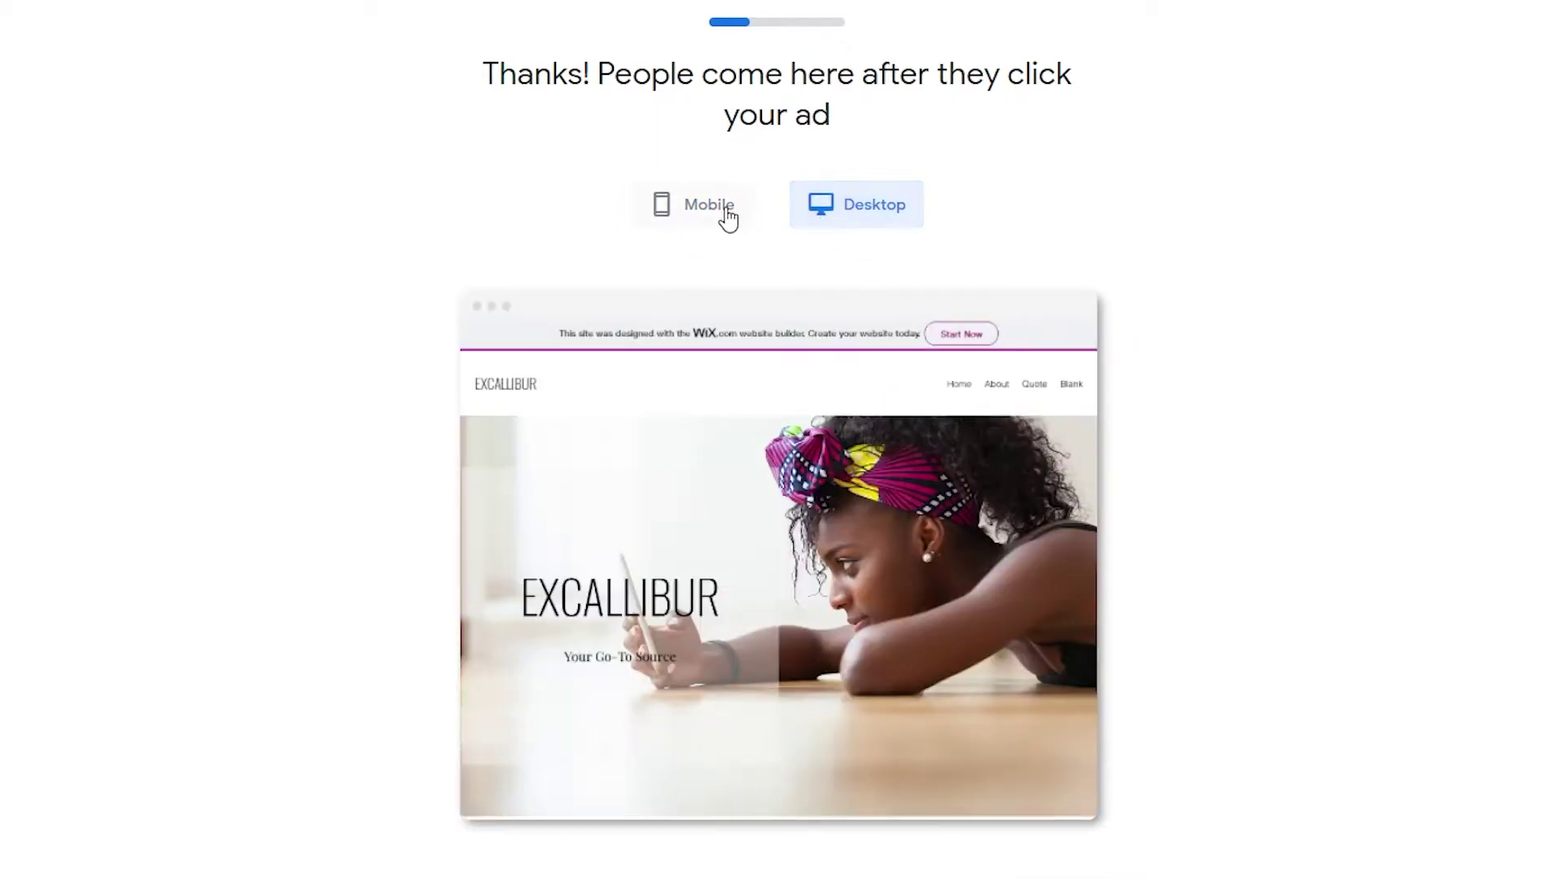
click(727, 218)
scroll(888, 301, down, 1)
- Accept the landing page and continue without connecting Google Analytics
click(1060, 829)
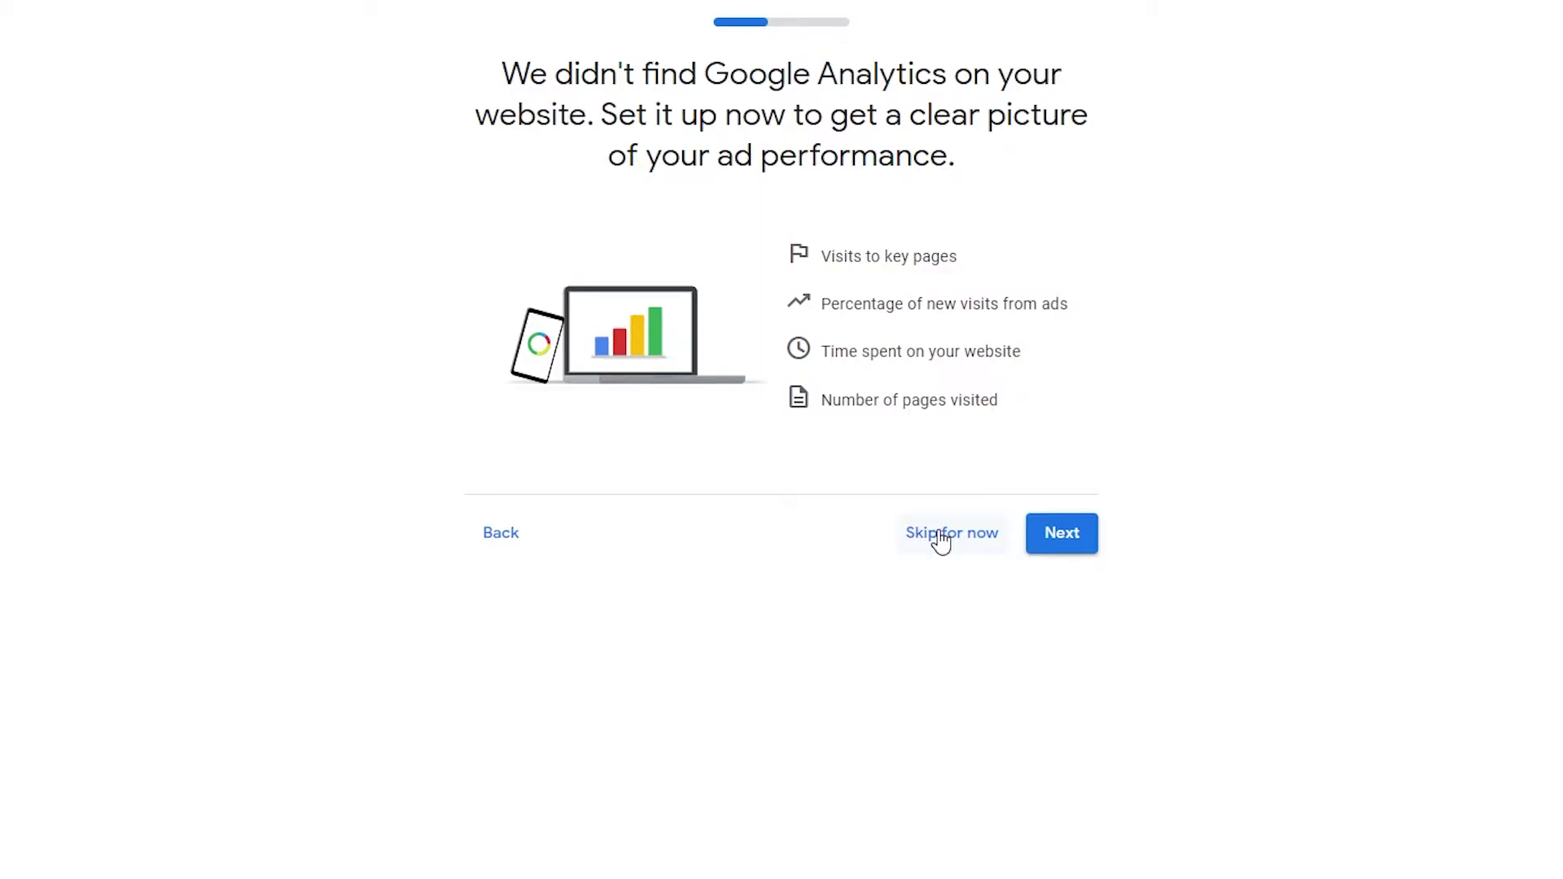
click(986, 544)
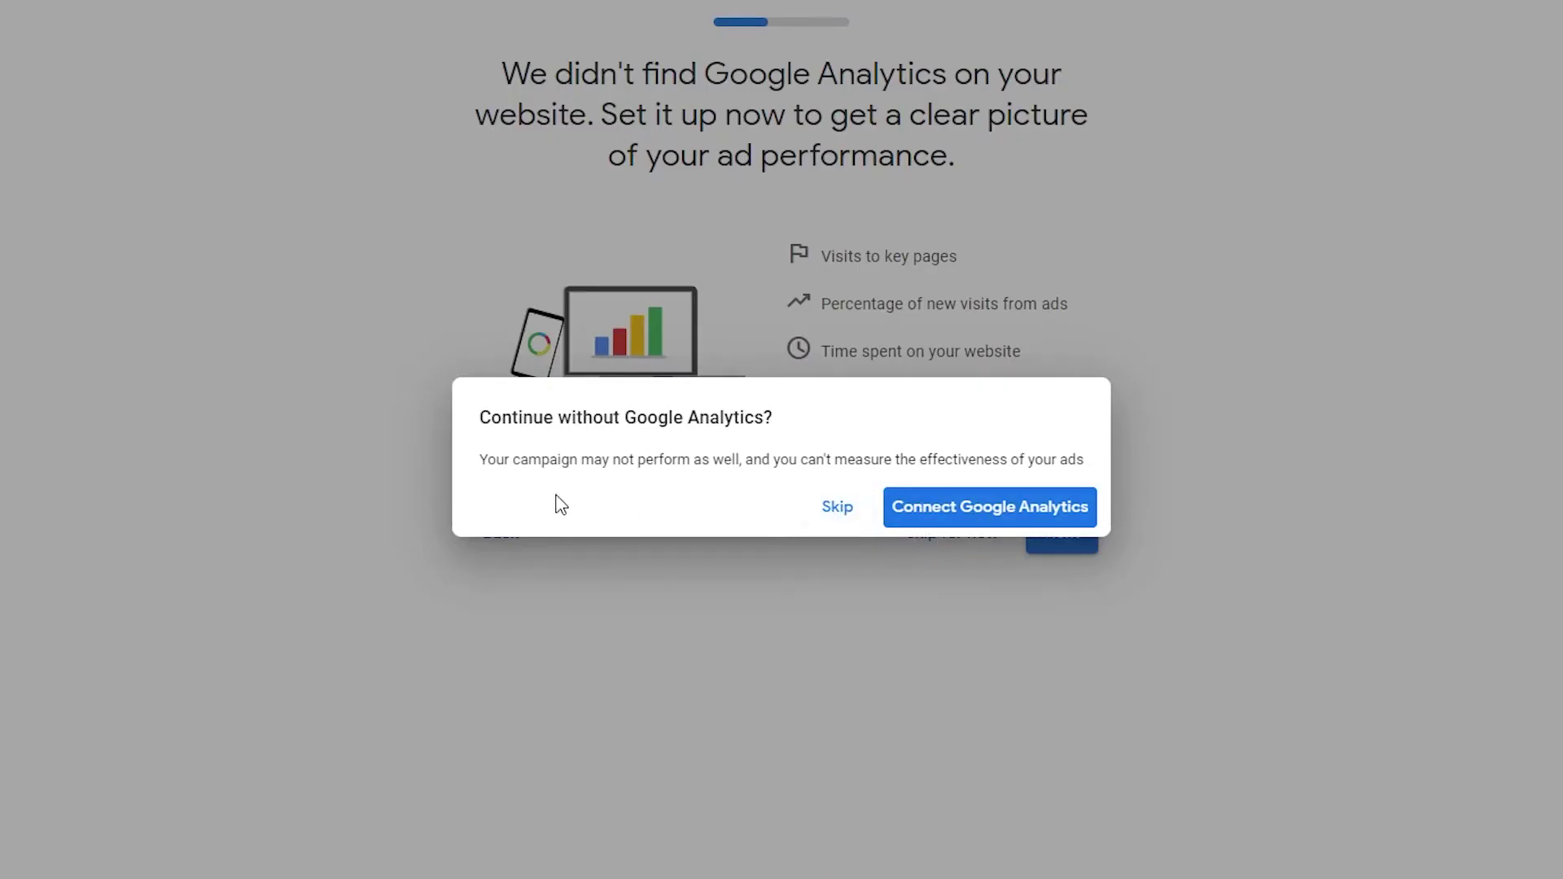
click(838, 507)
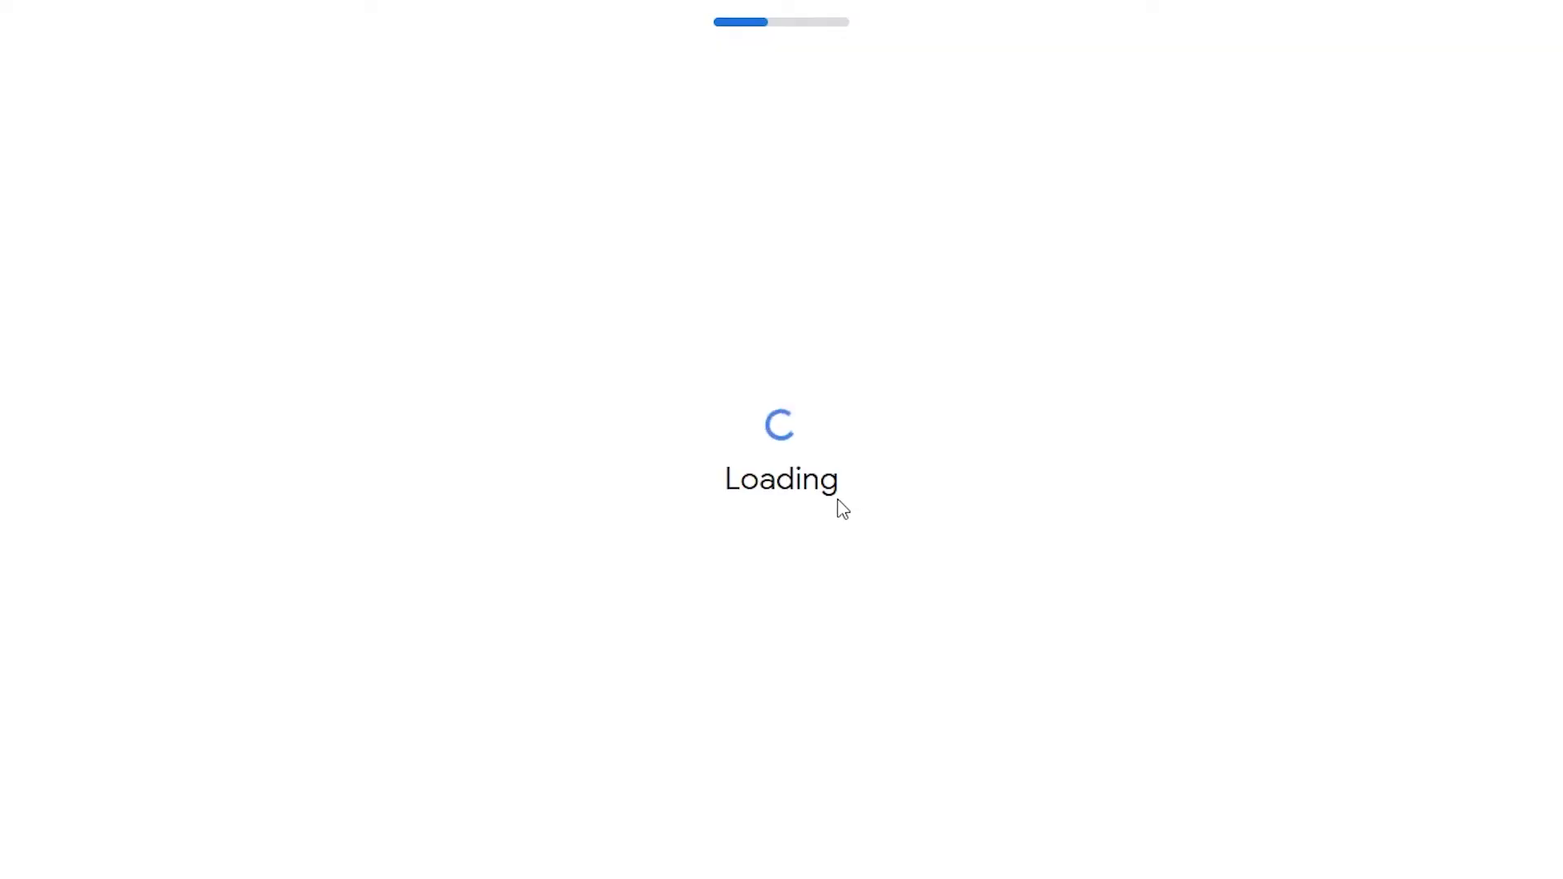
- Review the suggested headlines and descriptions, turn off the call button in the ad, and continue
scroll(1183, 387, down, 2)
scroll(914, 642, up, 2)
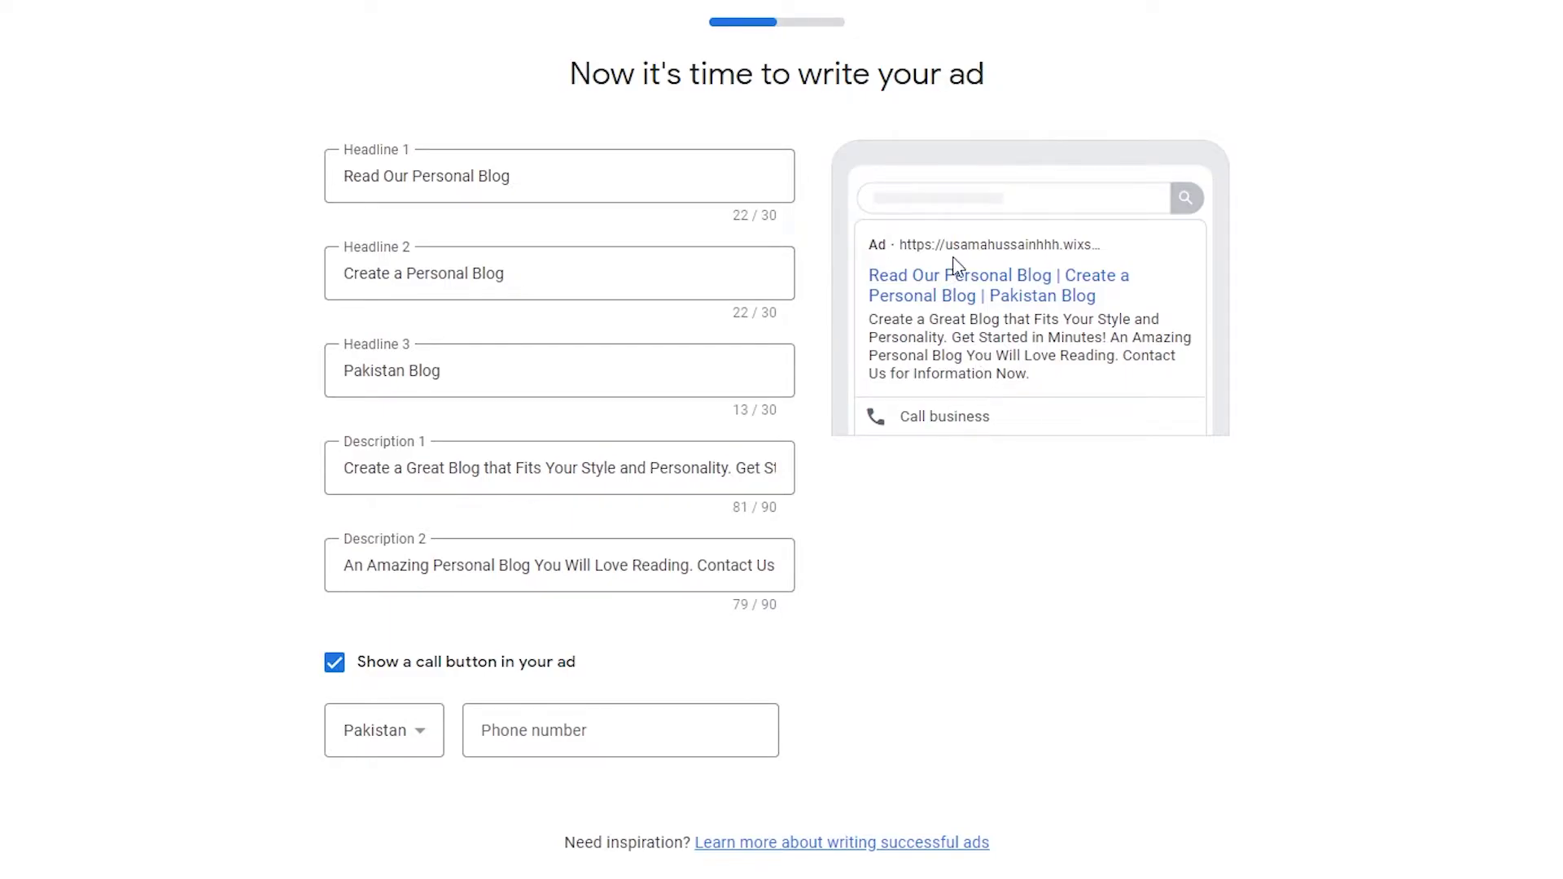
drag(901, 244, 1100, 245)
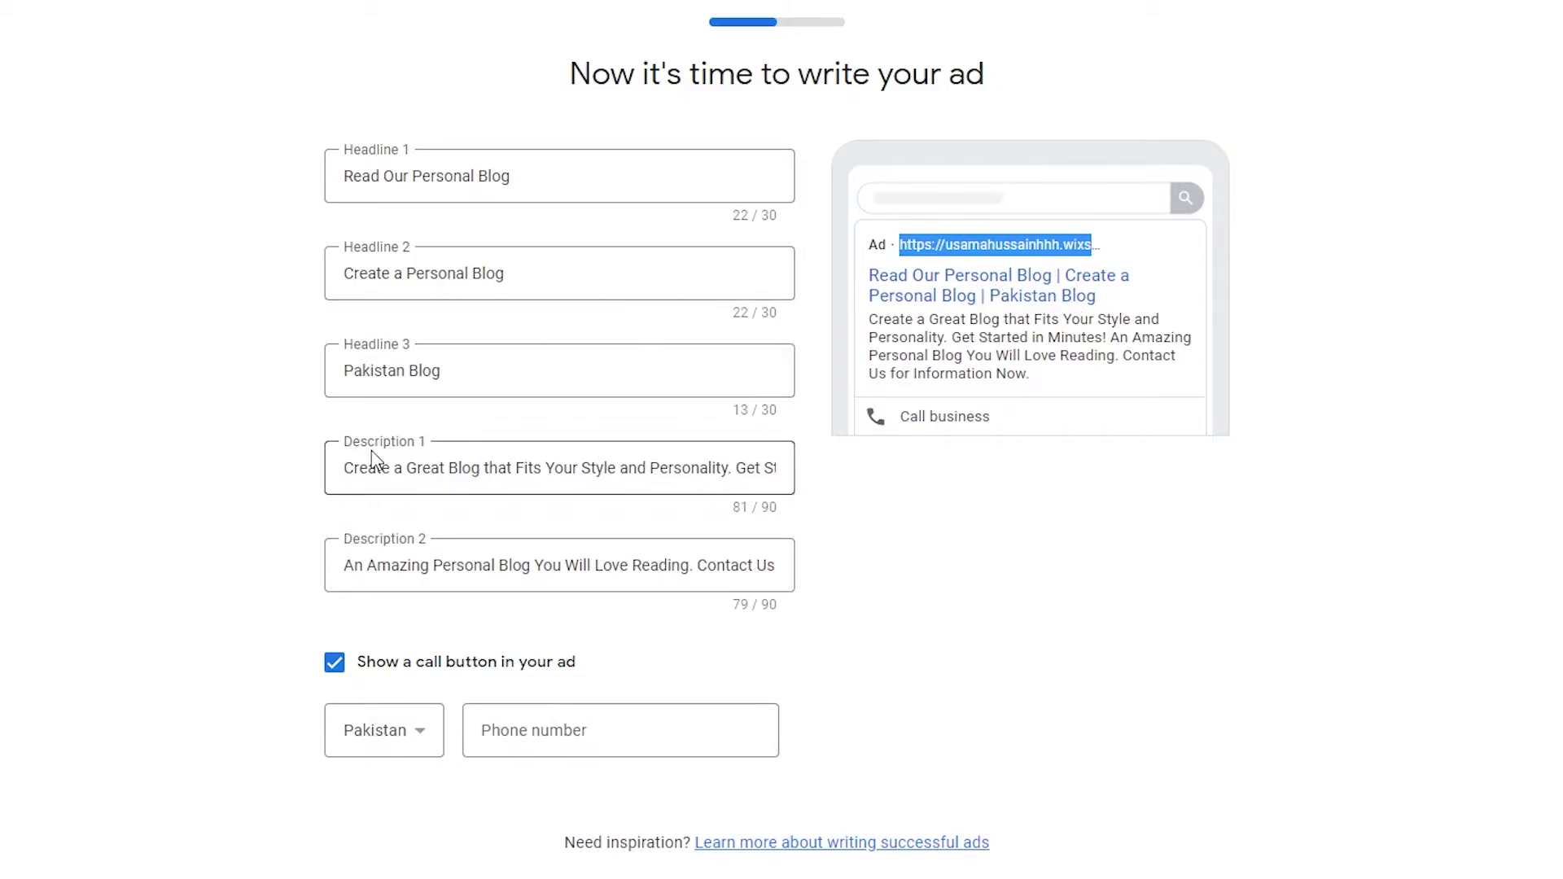
scroll(422, 472, down, 2)
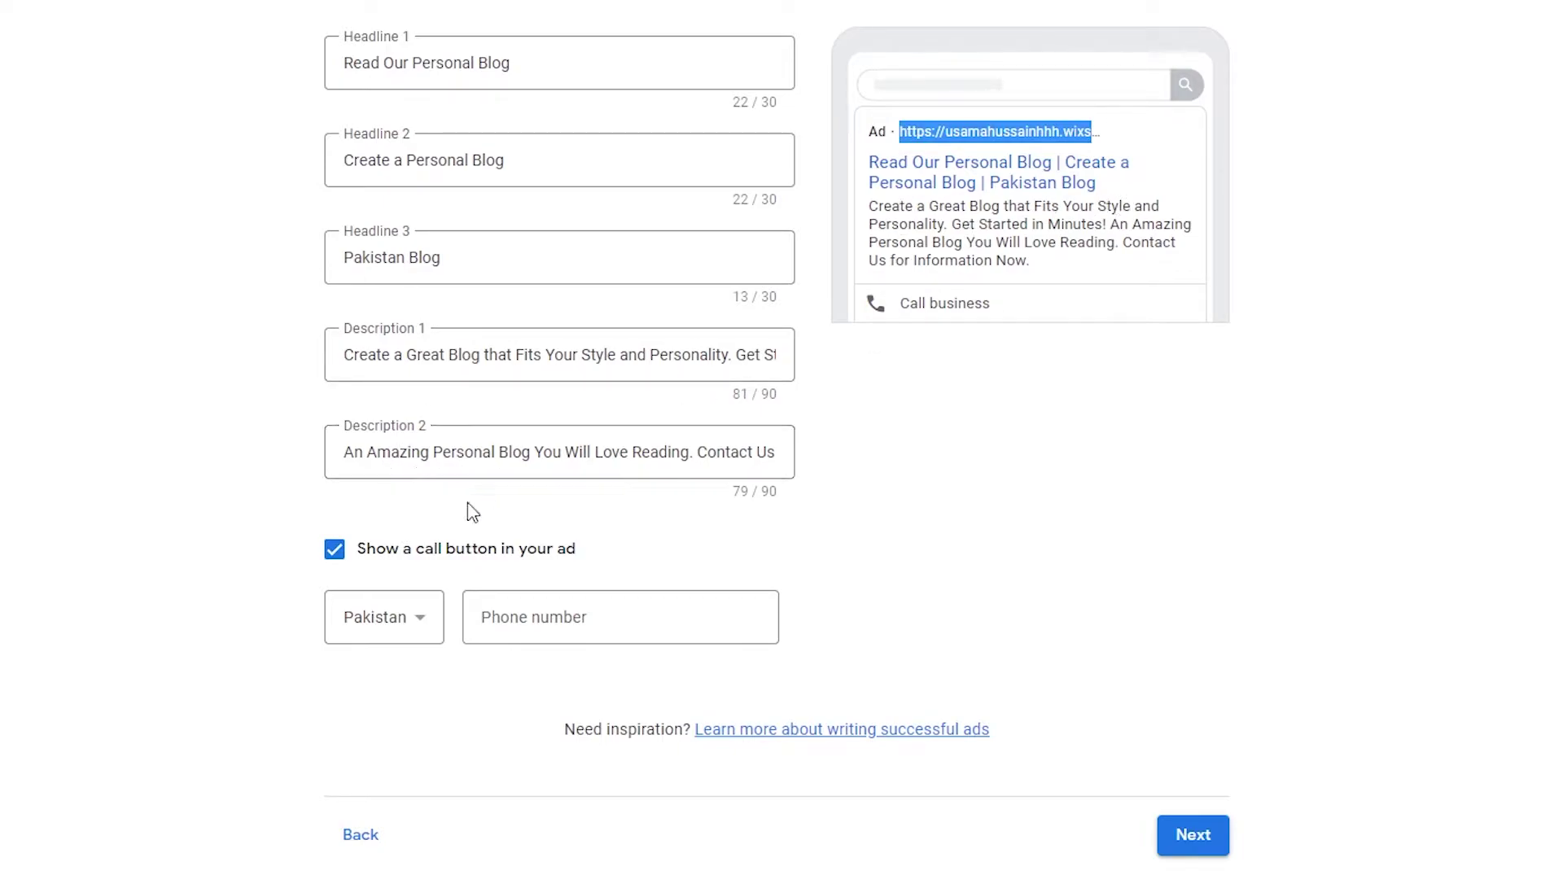
click(337, 557)
click(339, 559)
click(343, 569)
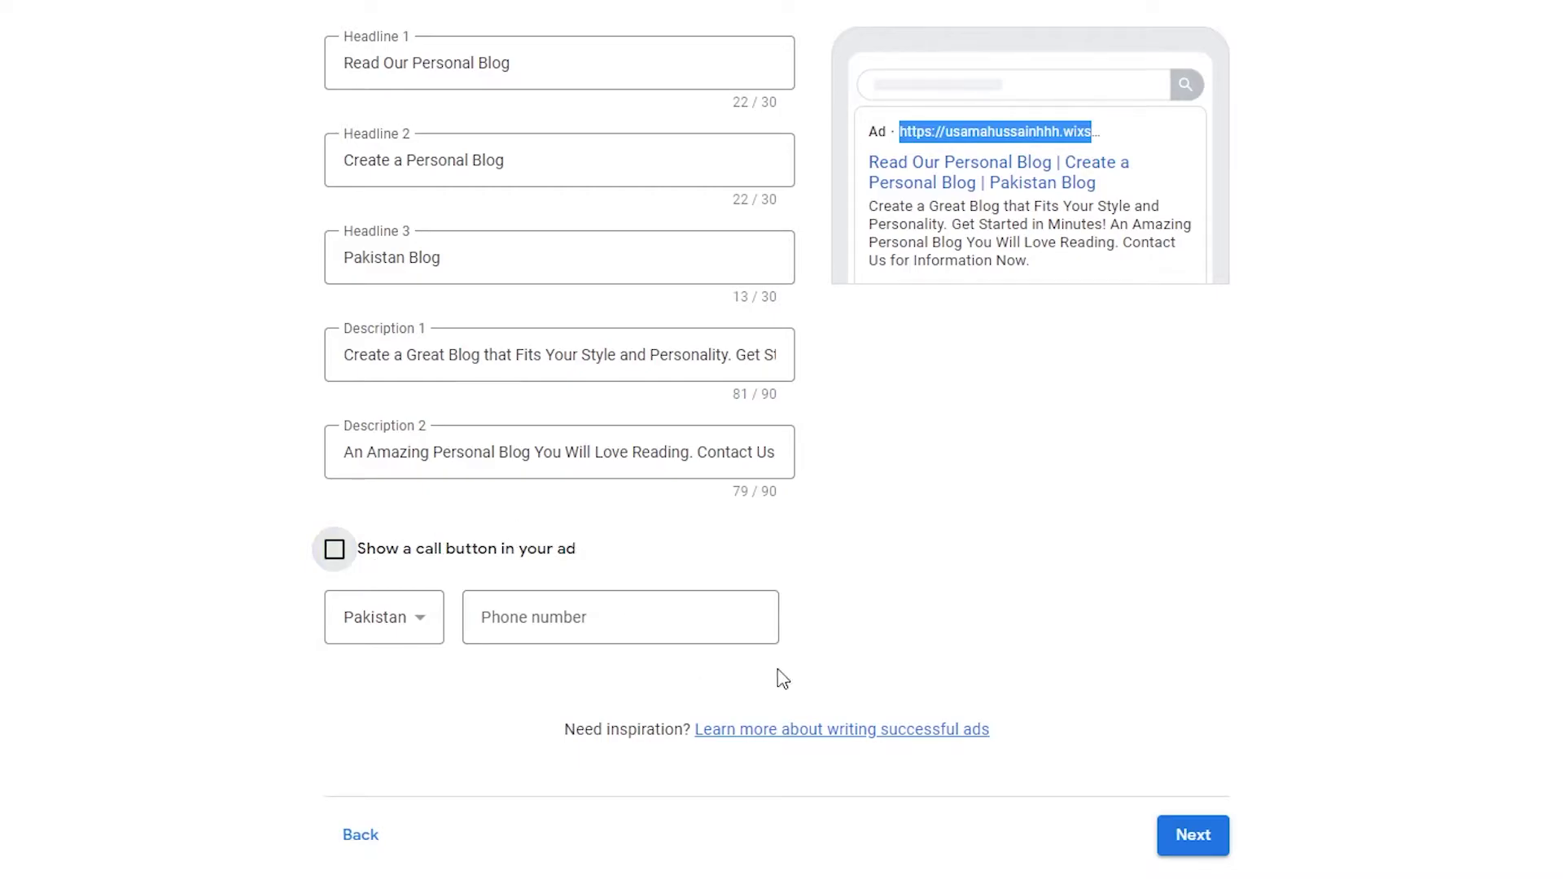
click(1200, 830)
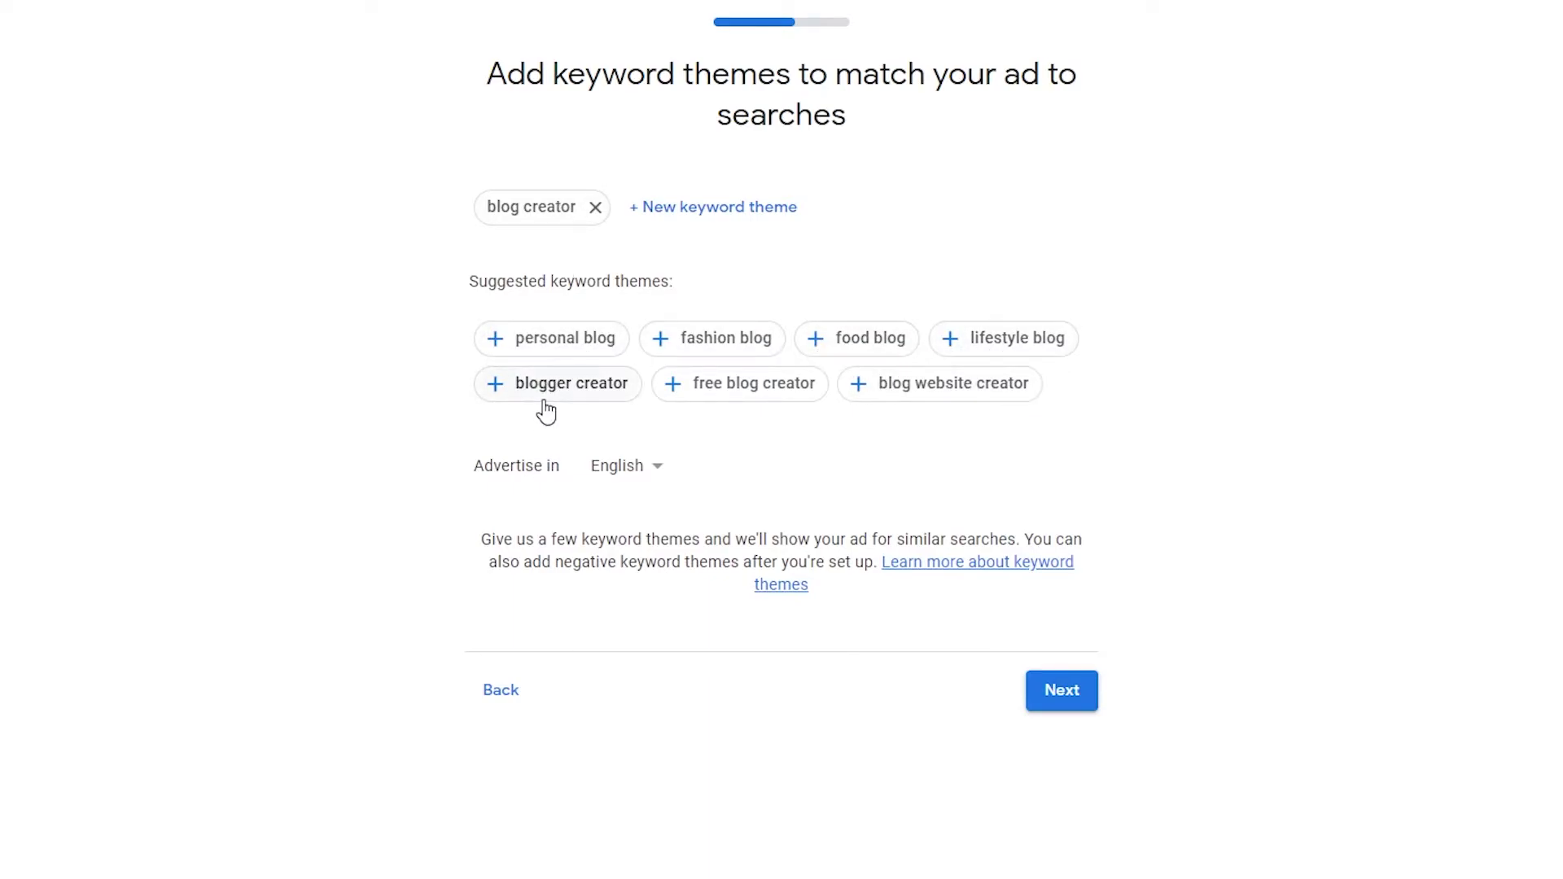
- Add the keyword themes blogger creator, blog website creator, lifestyle blog, topical news blog and ufc gloves
click(586, 394)
click(743, 399)
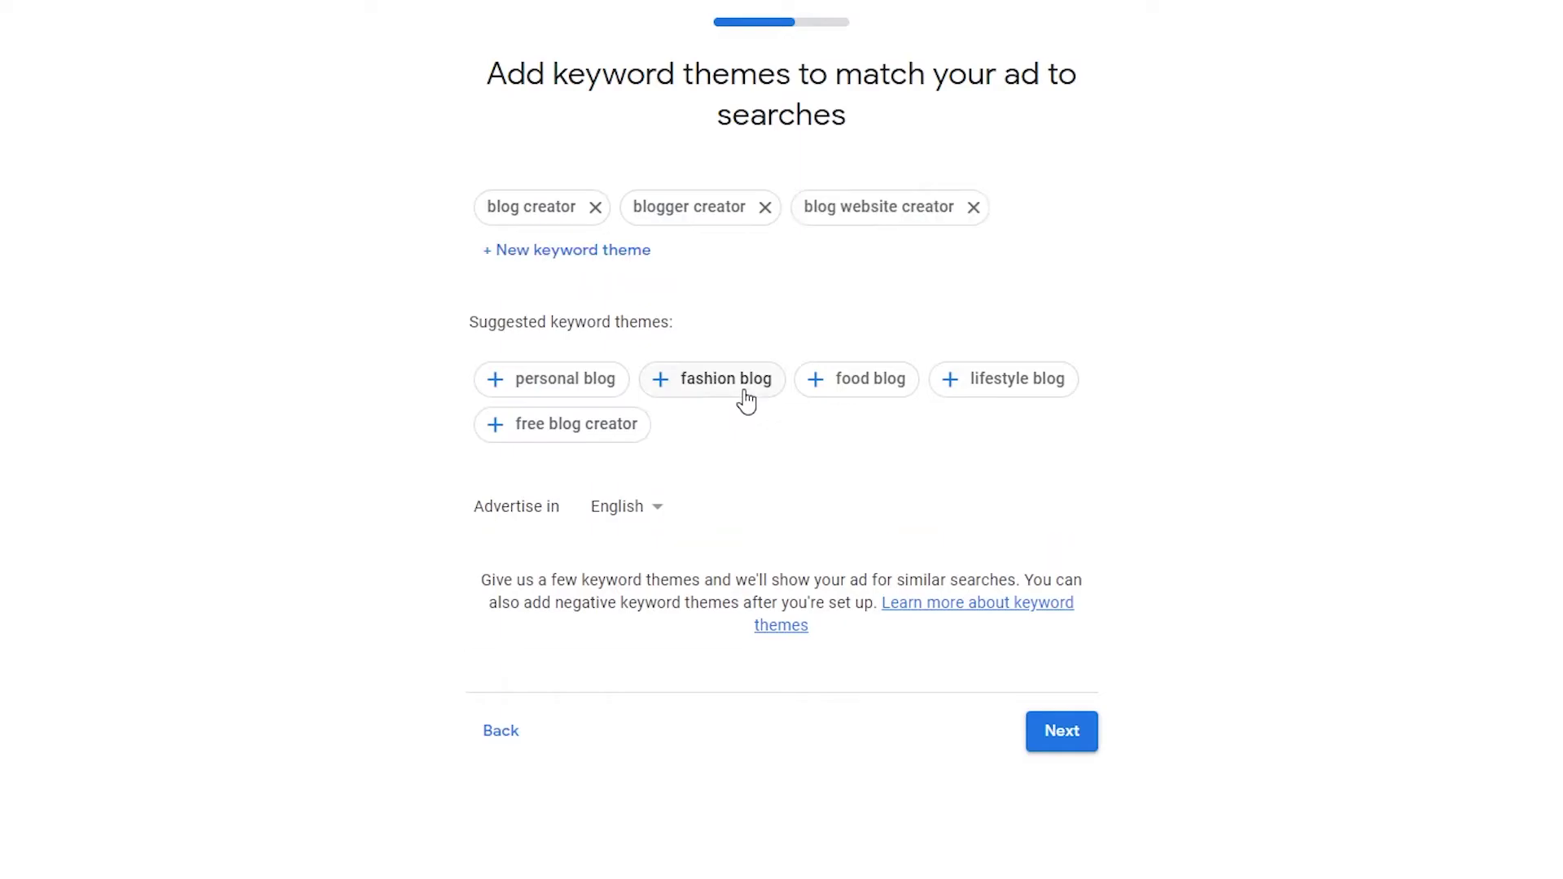
click(1005, 384)
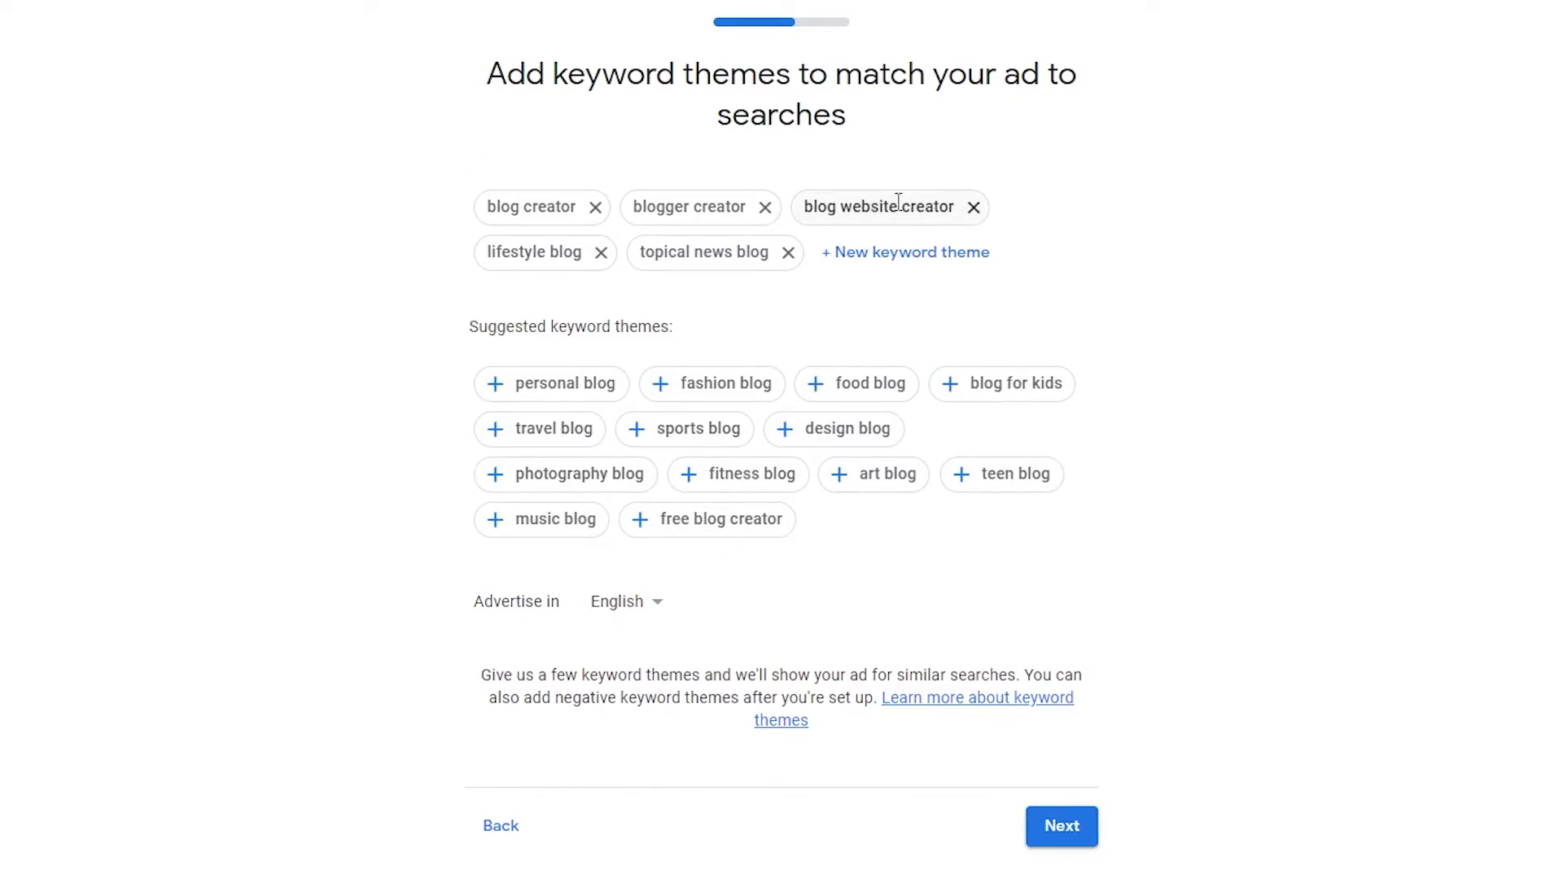
click(890, 254)
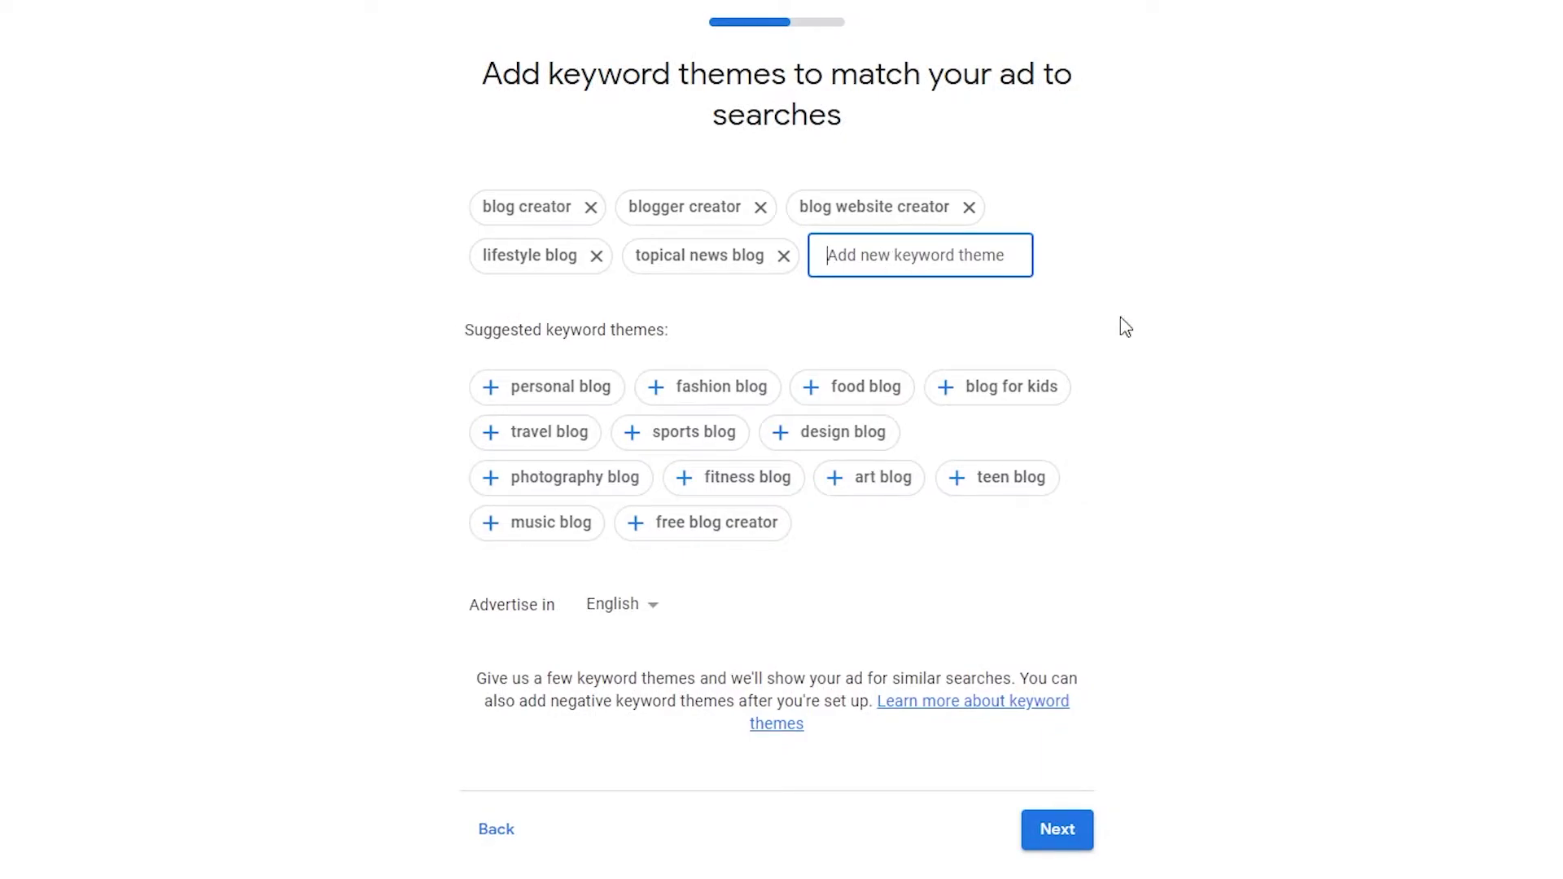
text(ufc gloves)
key(Return)
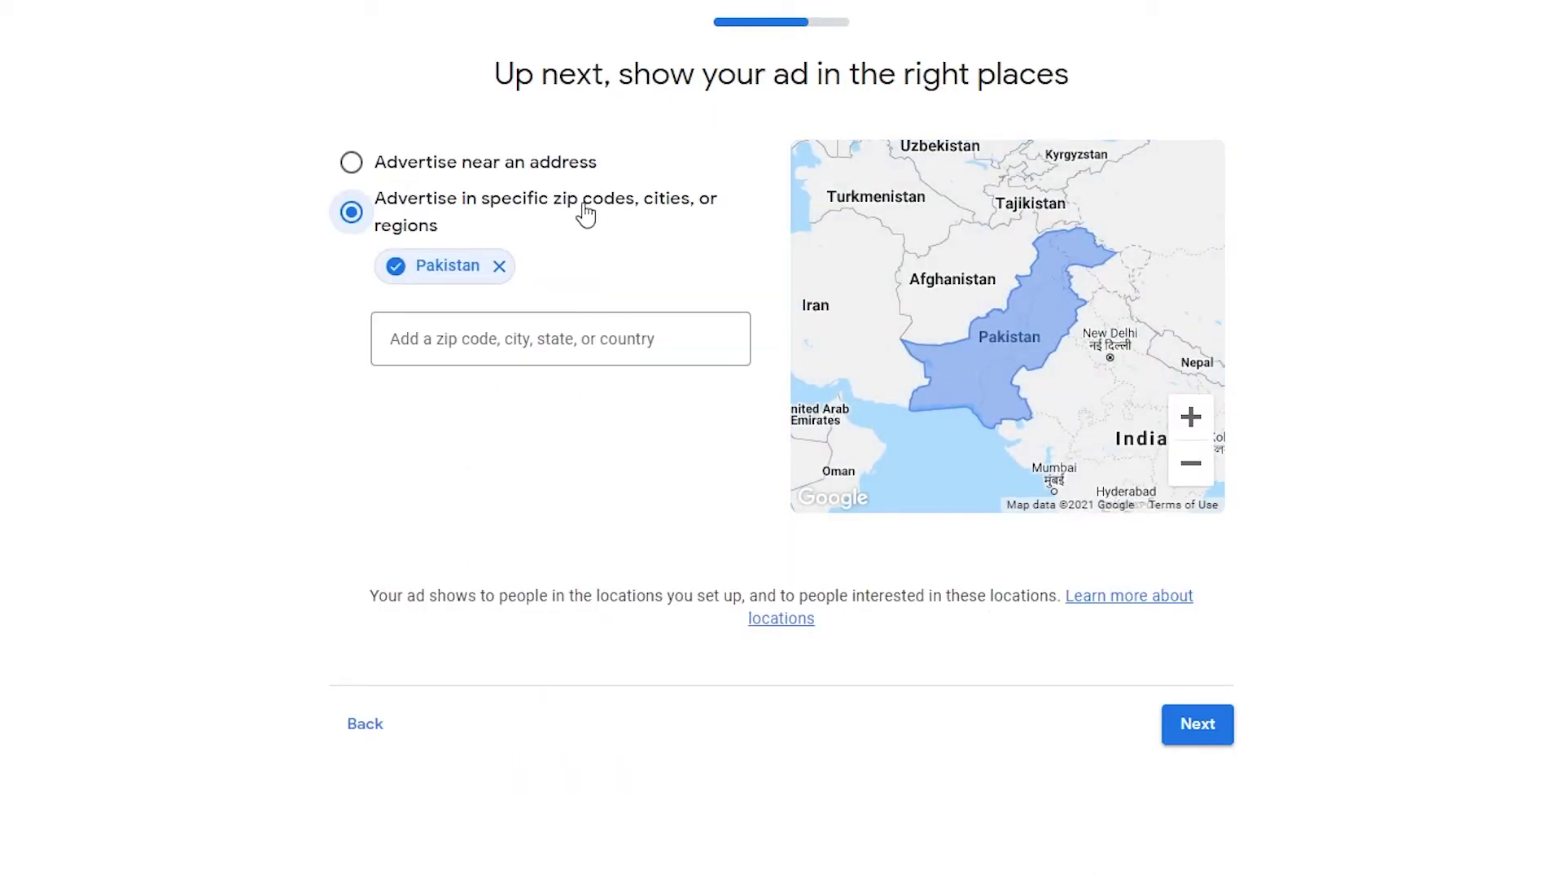
- Try advertising near an address with a radius of 45 km, and return to targeting specific regions
click(468, 171)
drag(488, 336, 620, 346)
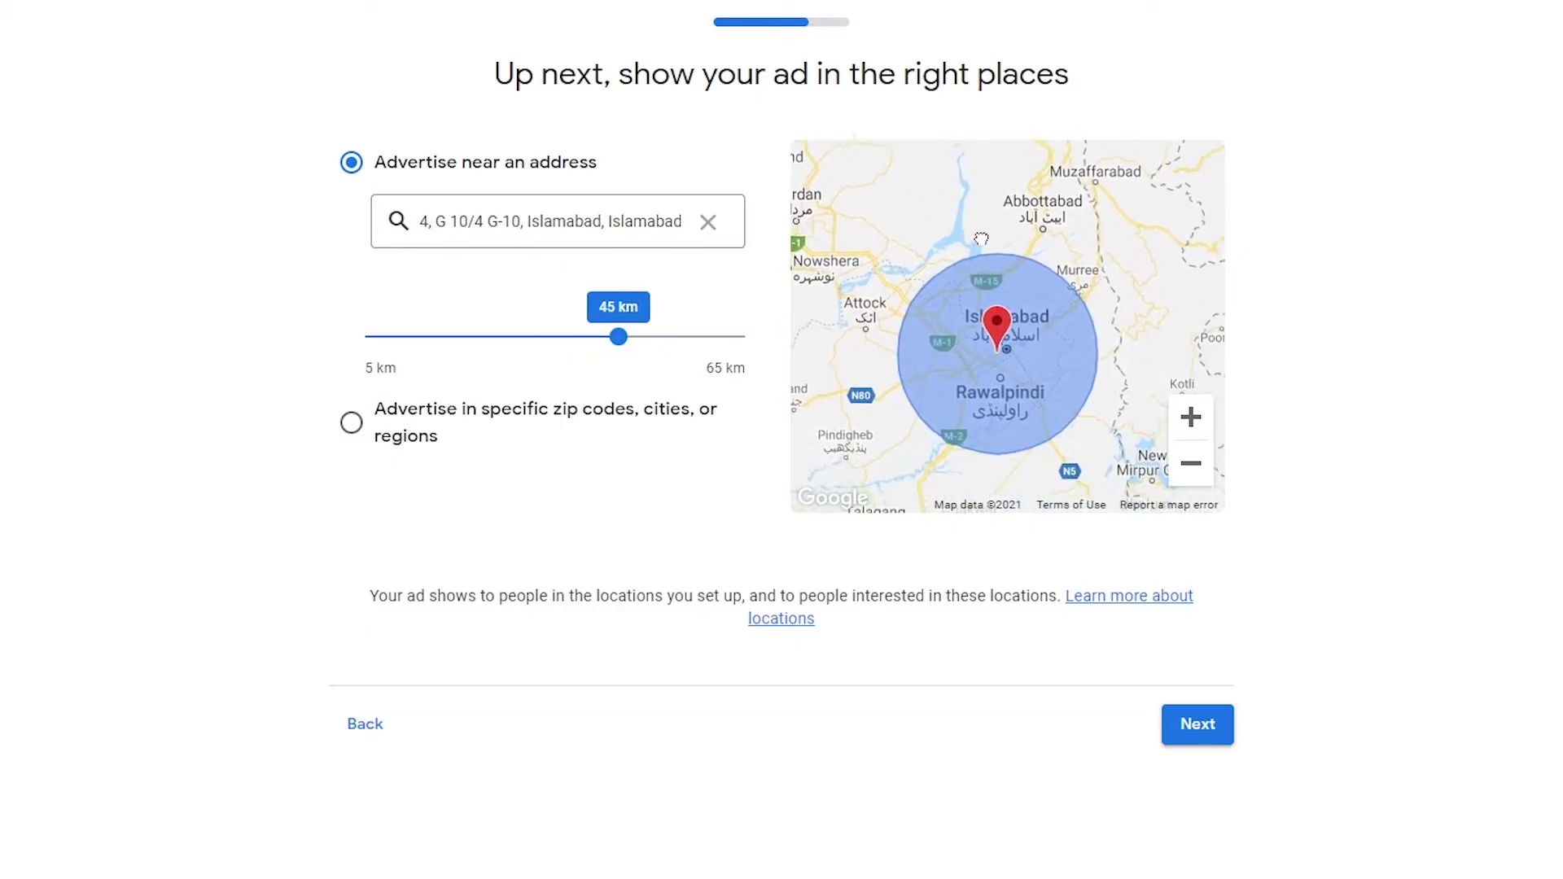
click(504, 336)
click(351, 422)
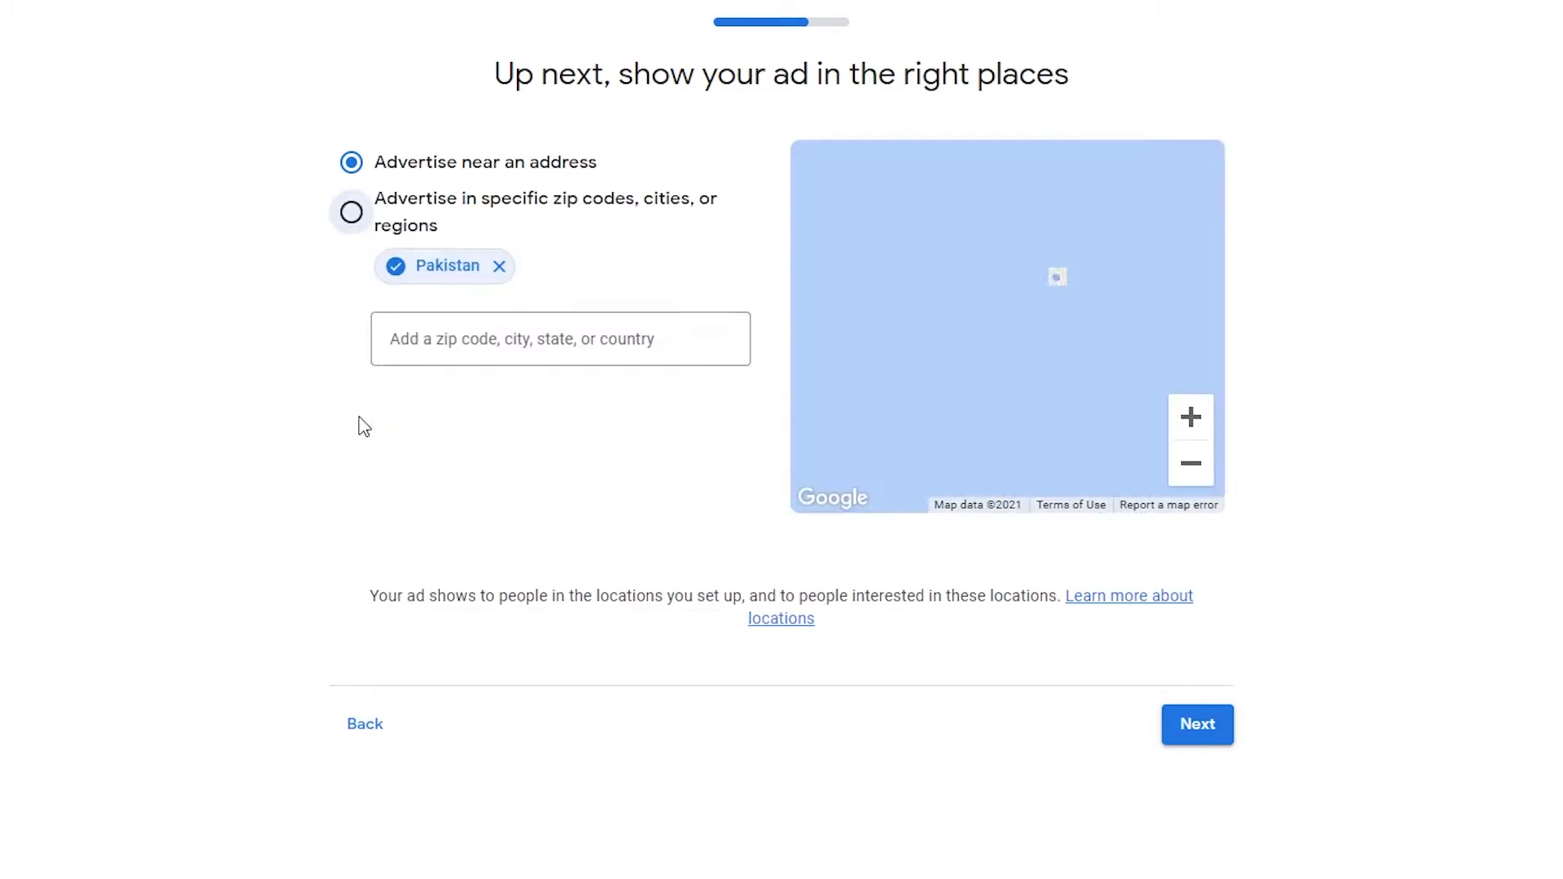
- Try to add the zip code 46000 to the ad's target locations
click(689, 346)
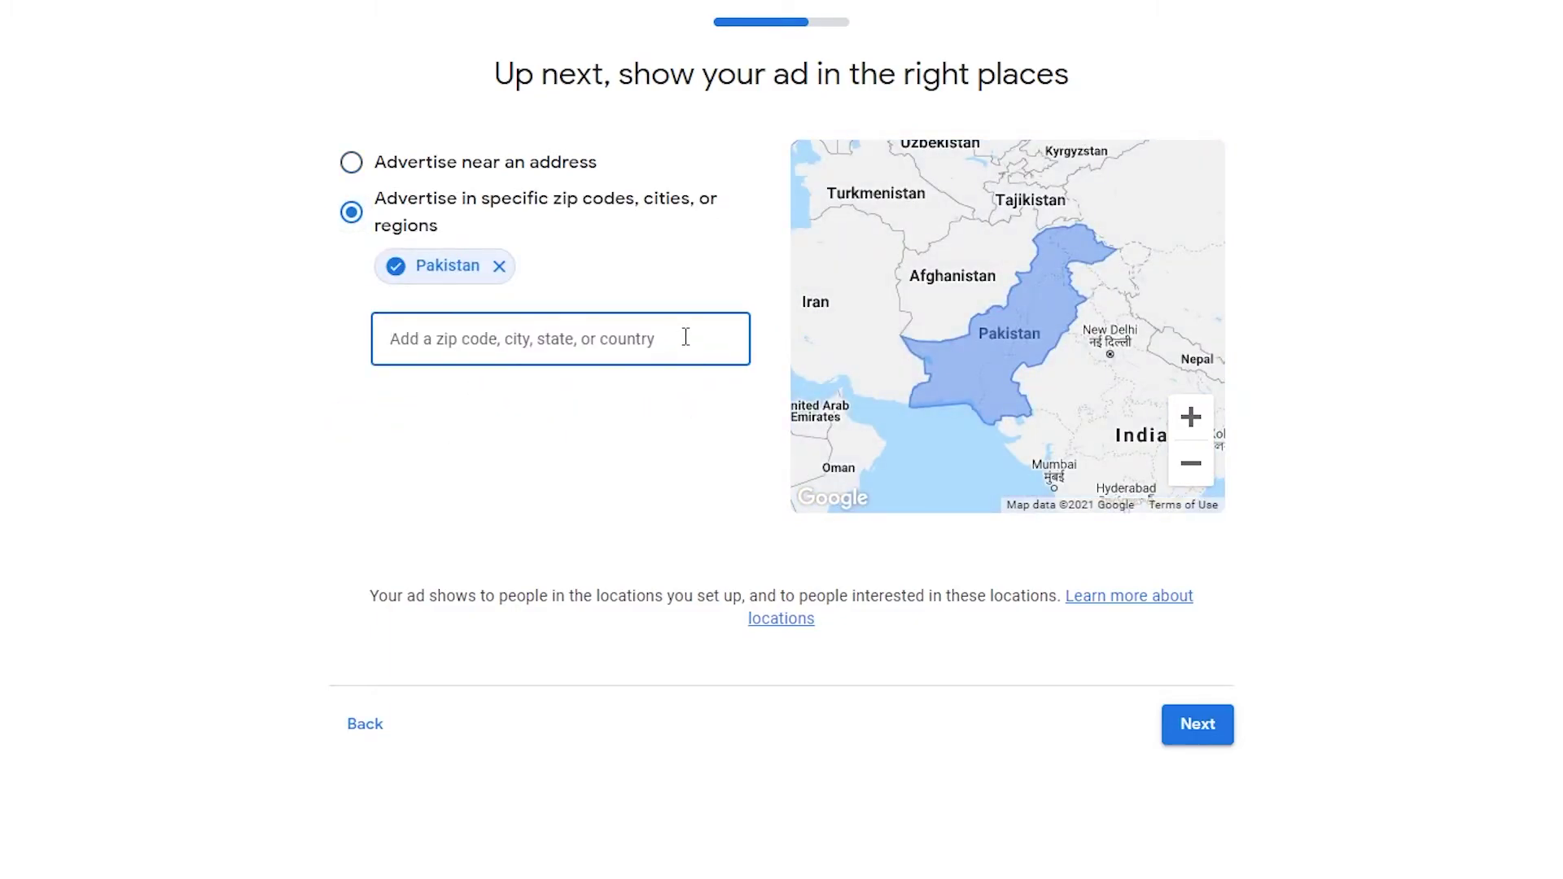
text(46000)
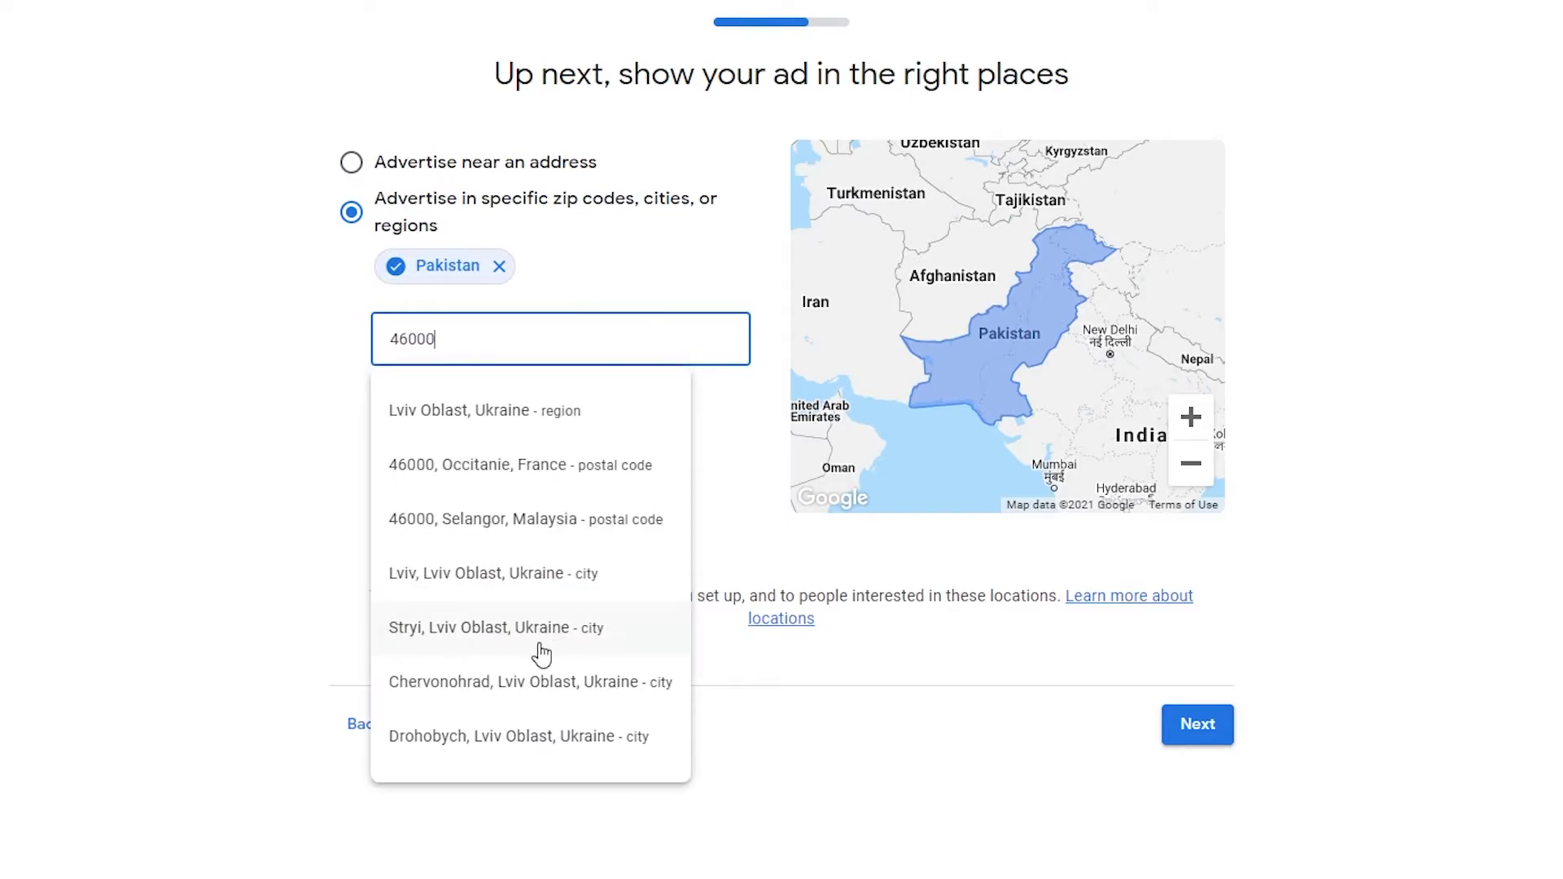
drag(530, 345, 317, 342)
key(BackSpace)
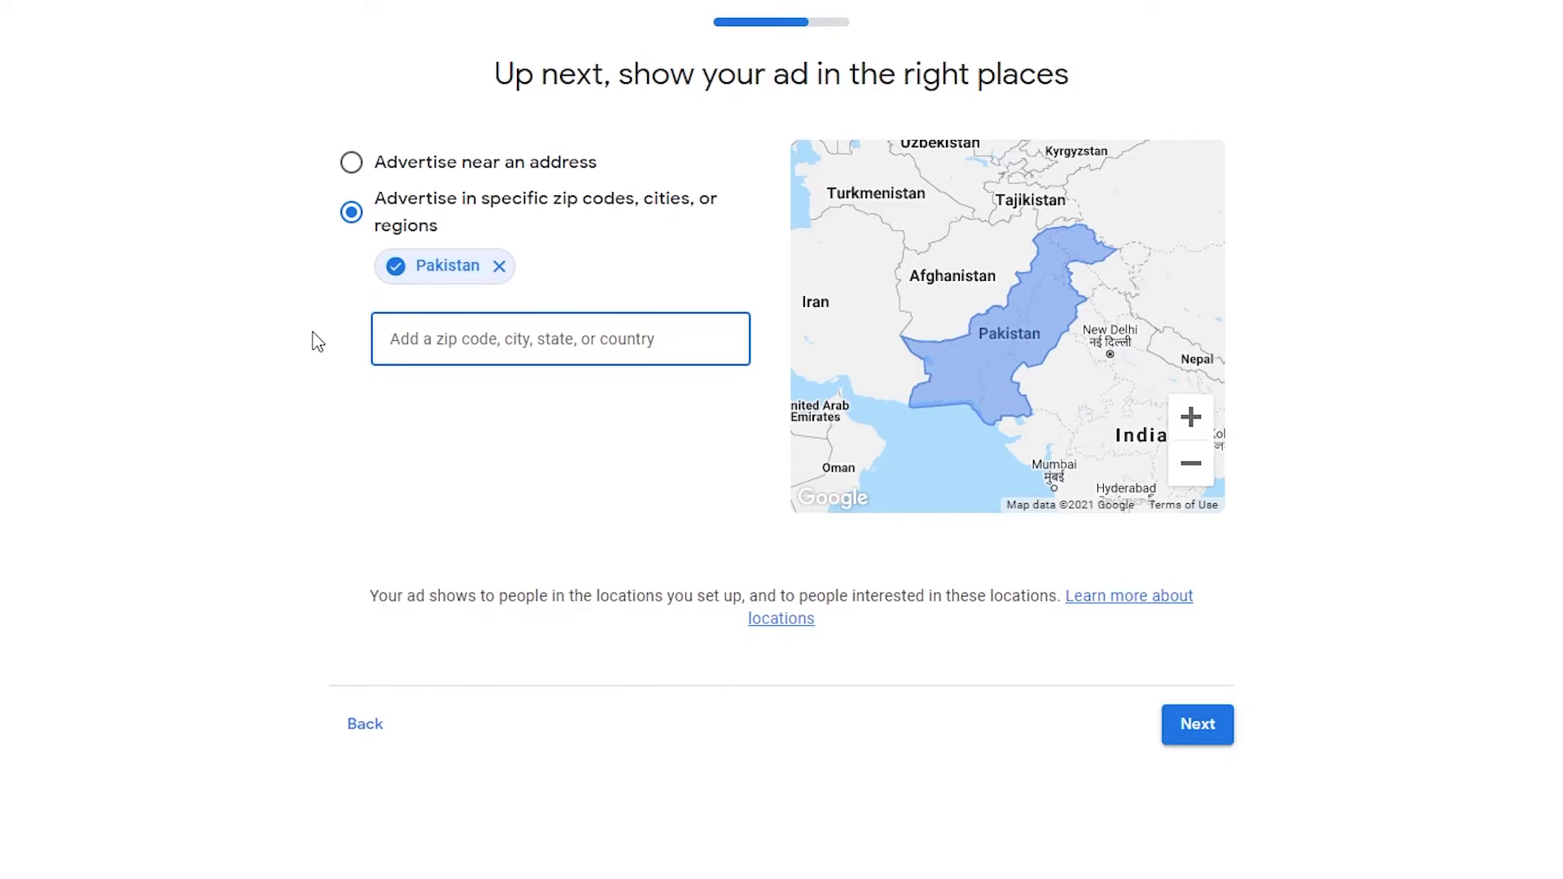
- Add California to the ad's target locations alongside Pakistan
text(CAR)
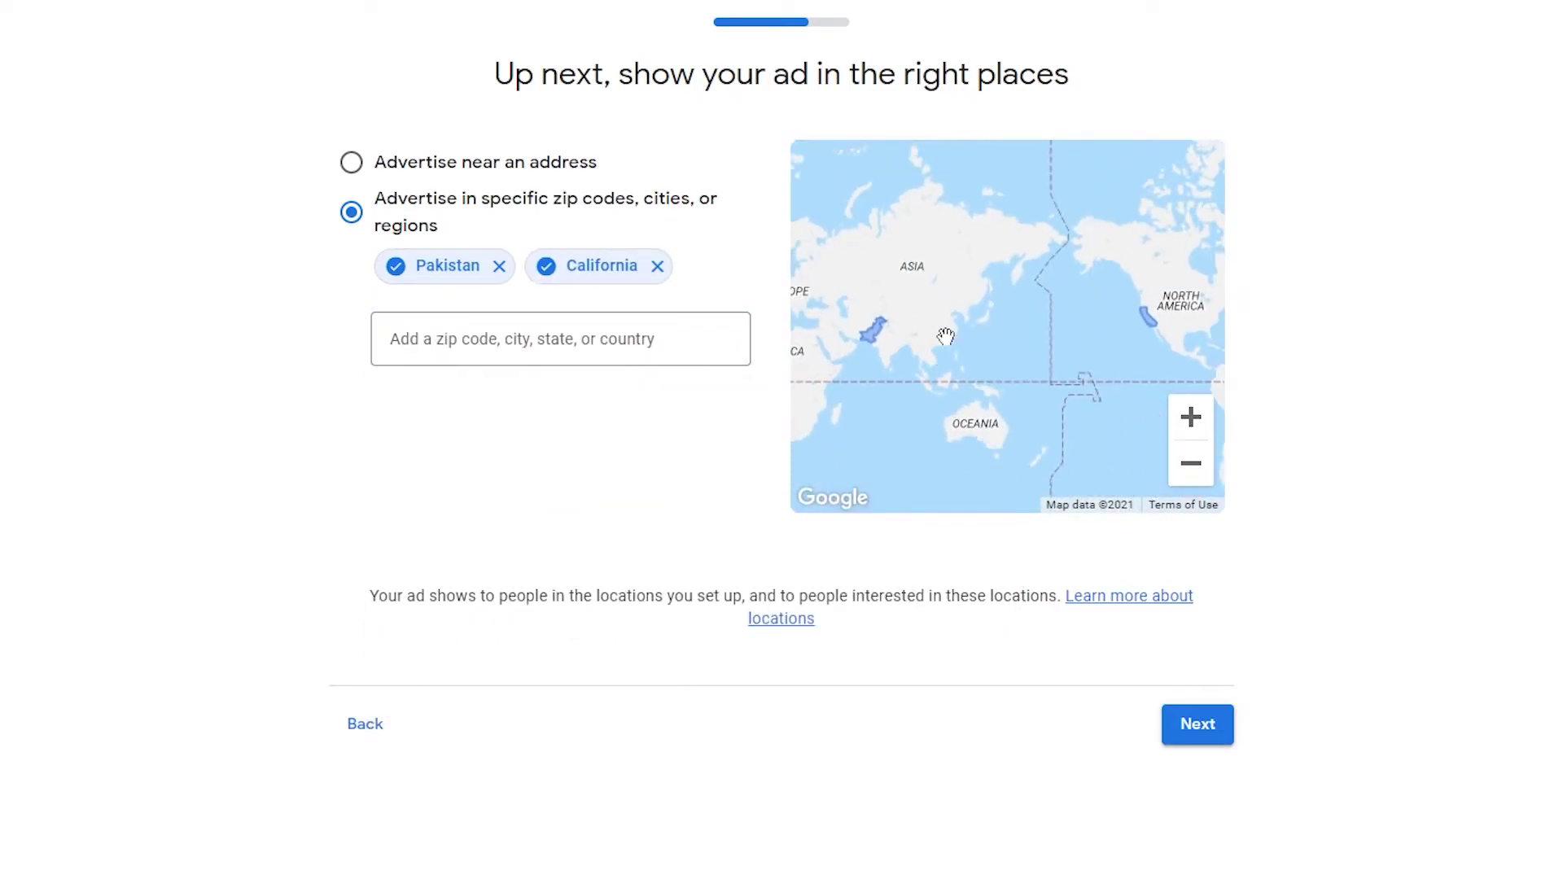
- Add the United Kingdom to the ad's target locations and continue to the budget settings
scroll(1135, 360, down, 1)
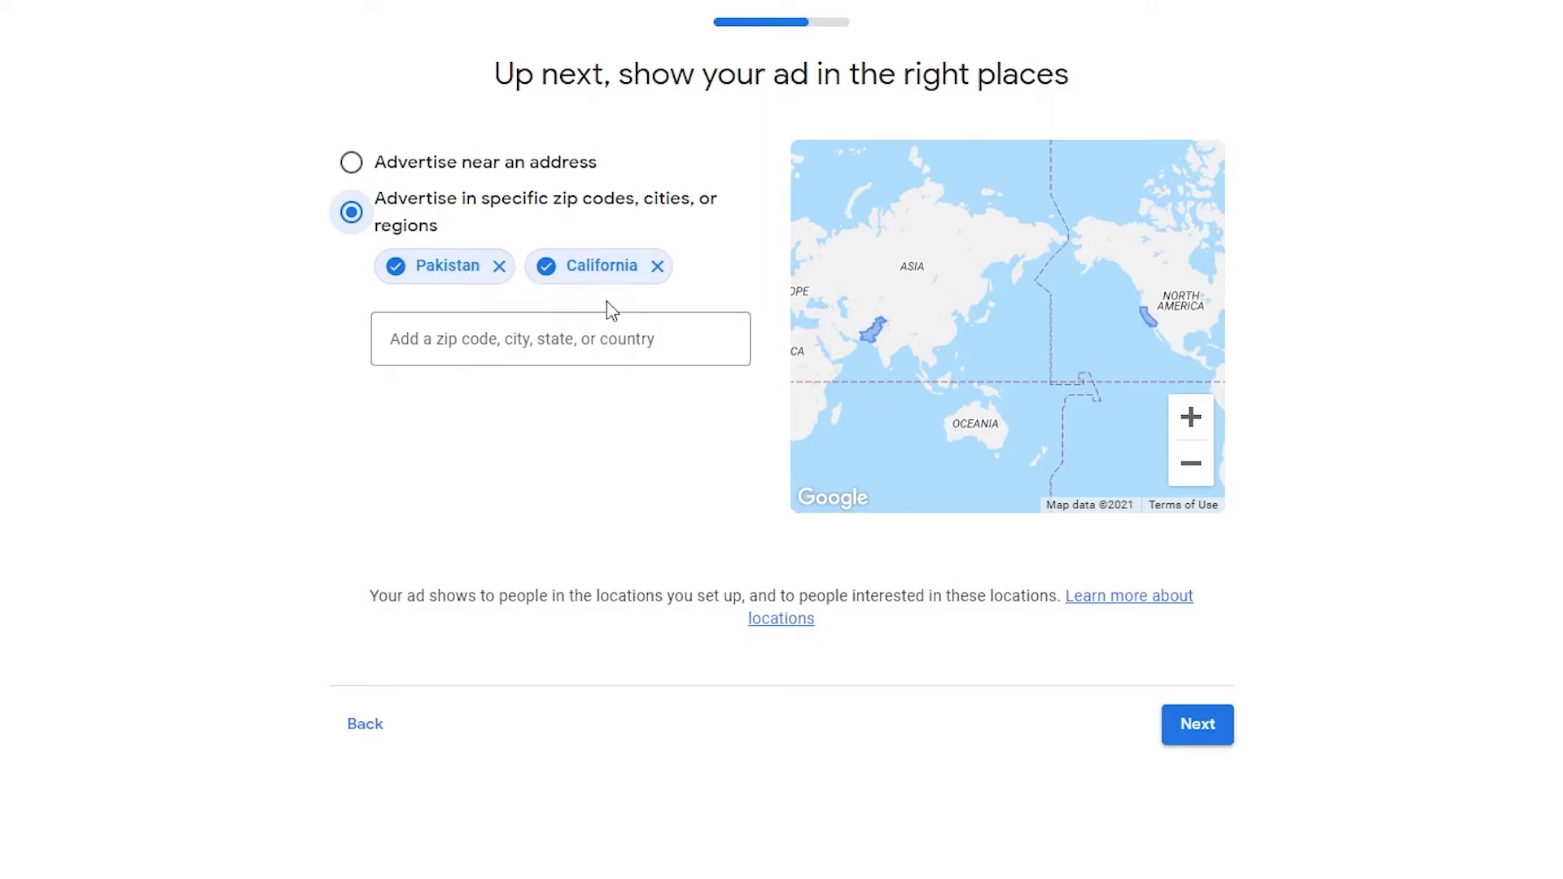
click(640, 339)
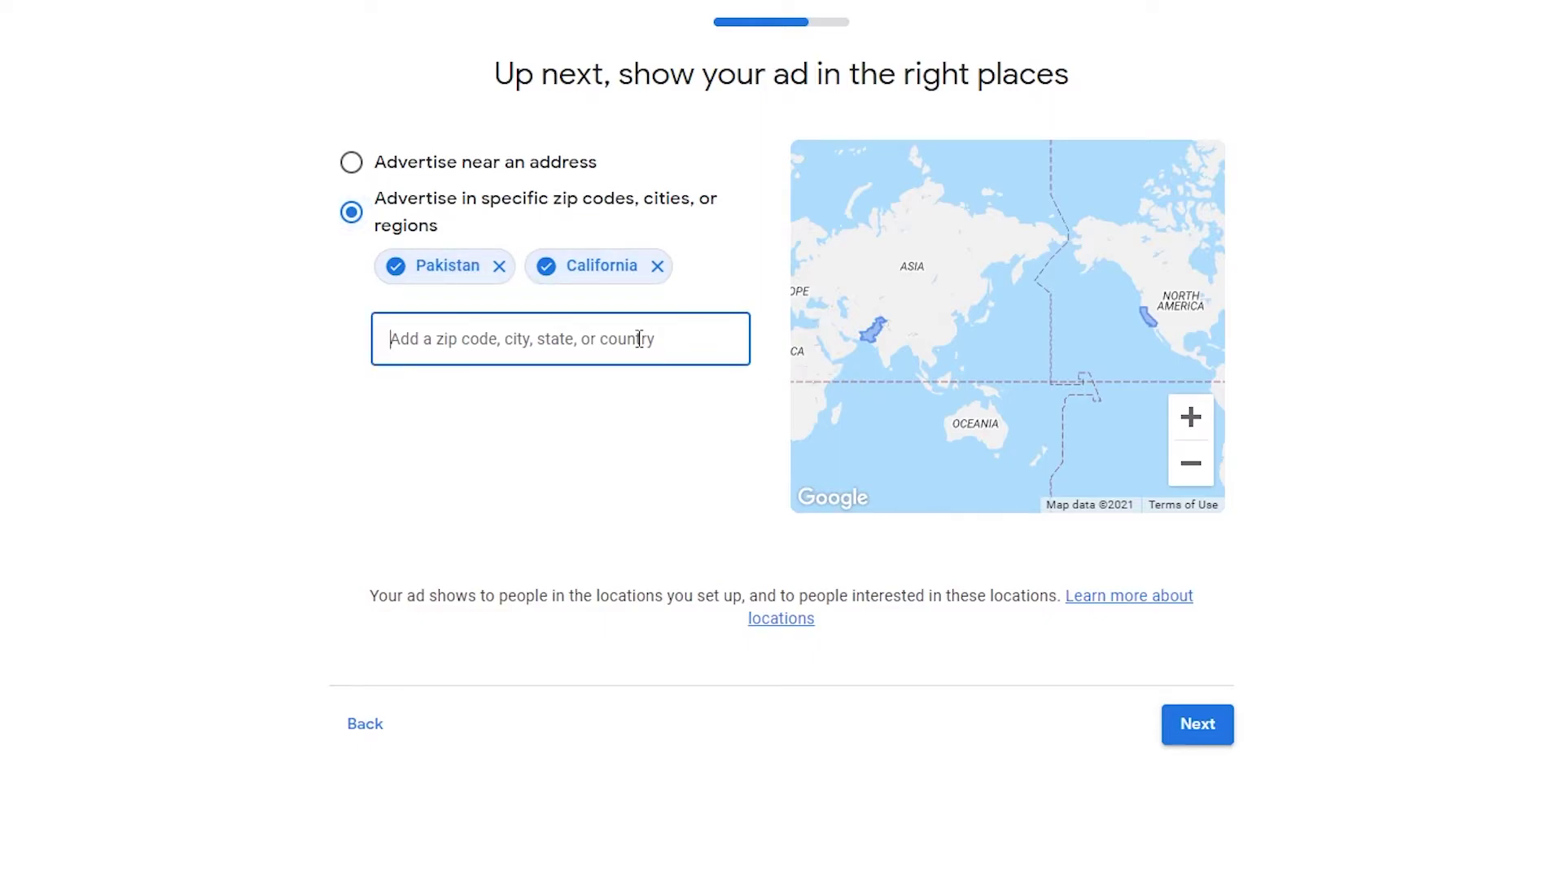
text(UK)
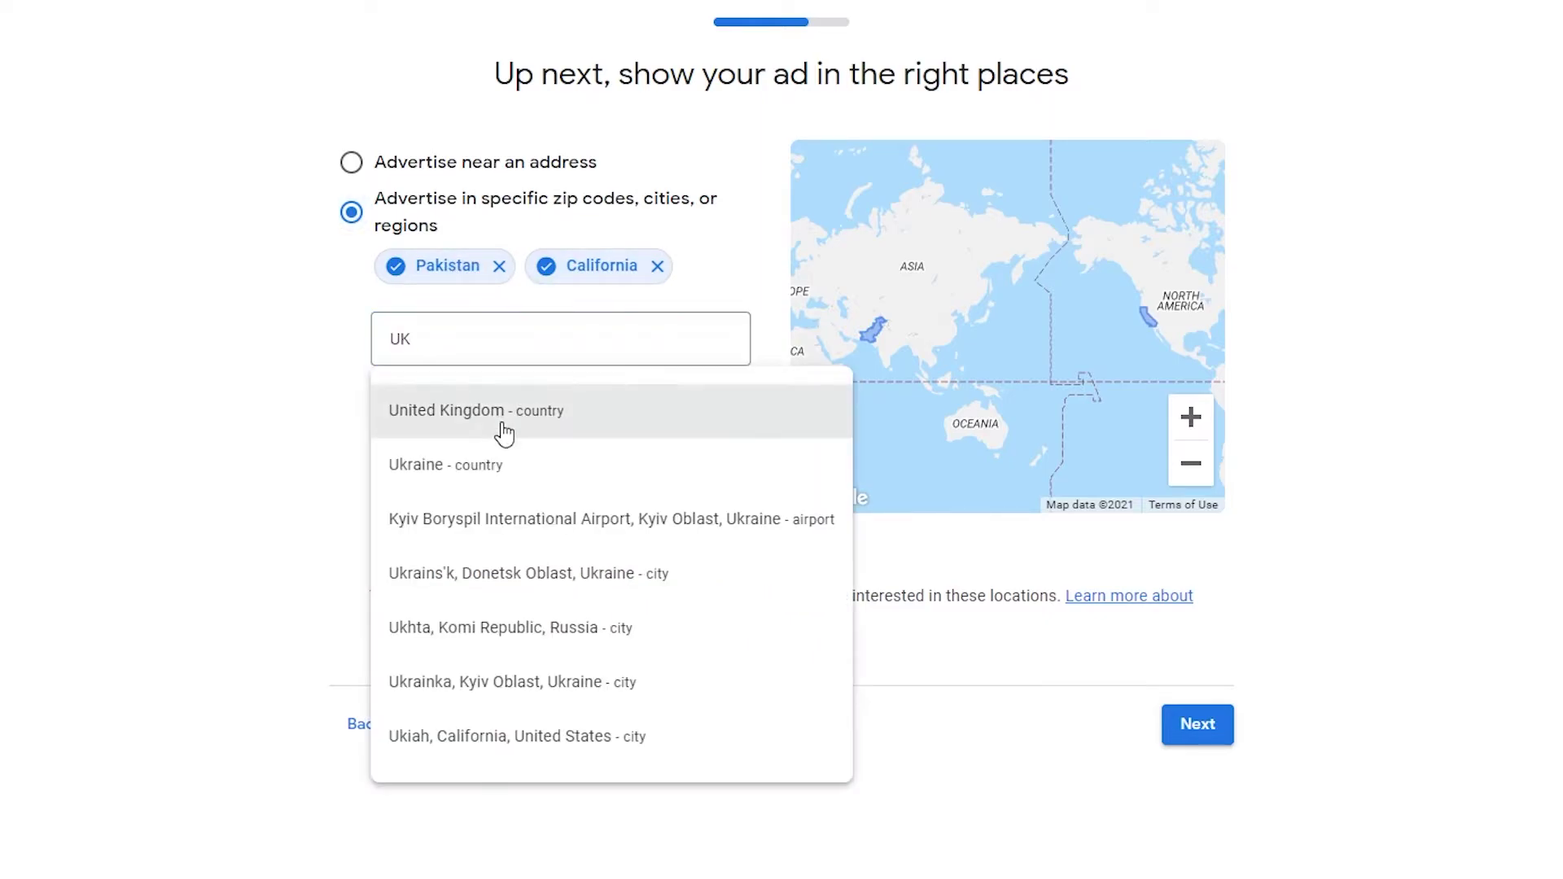
click(506, 432)
drag(1144, 370, 1073, 481)
drag(1268, 423, 1146, 309)
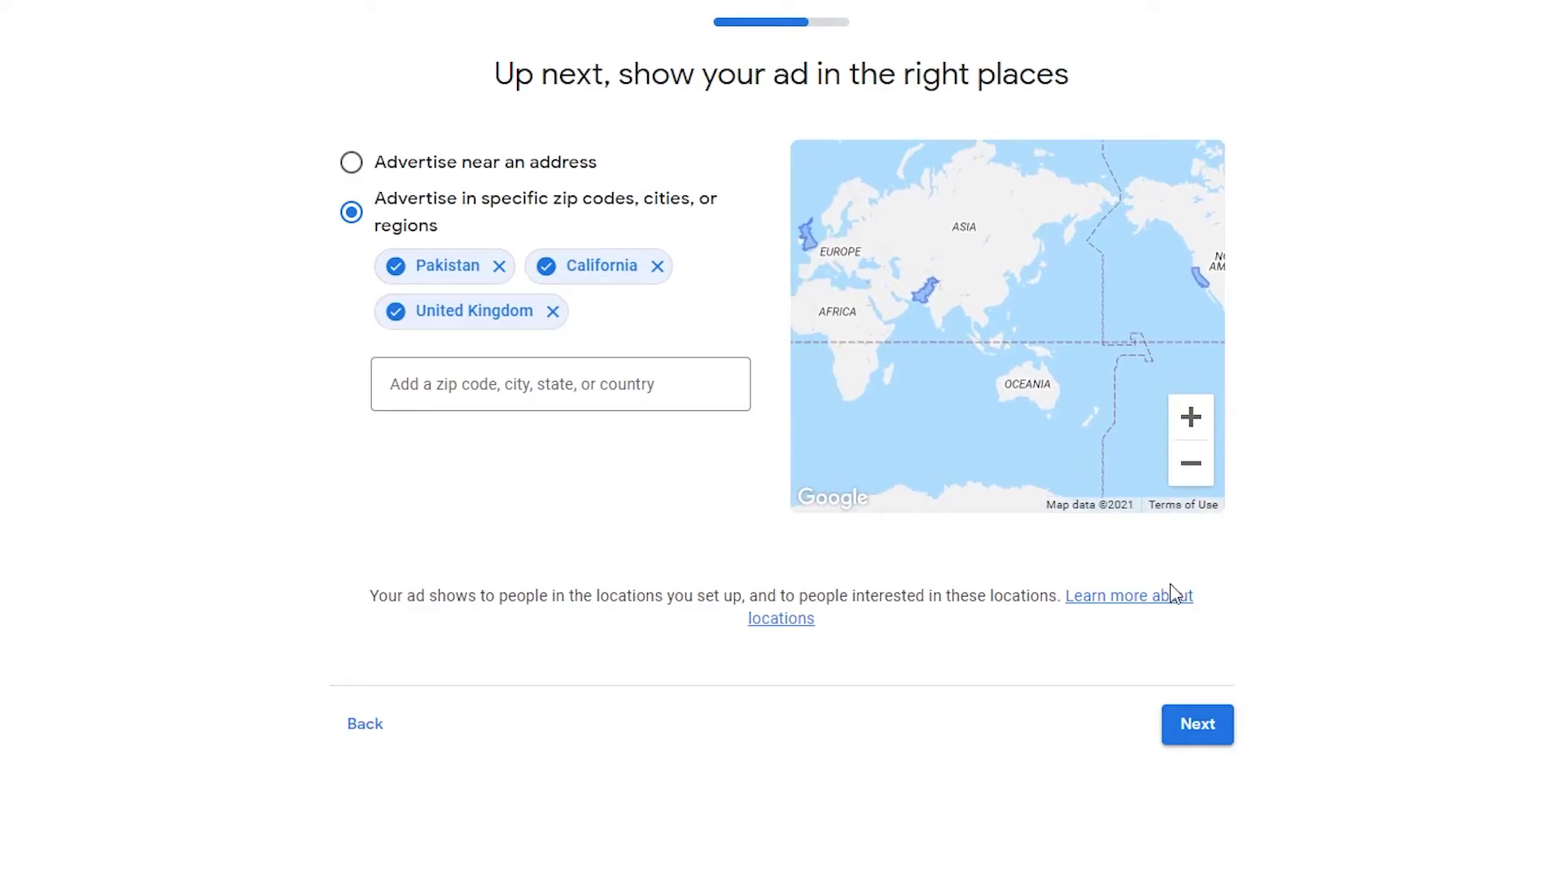
click(1218, 727)
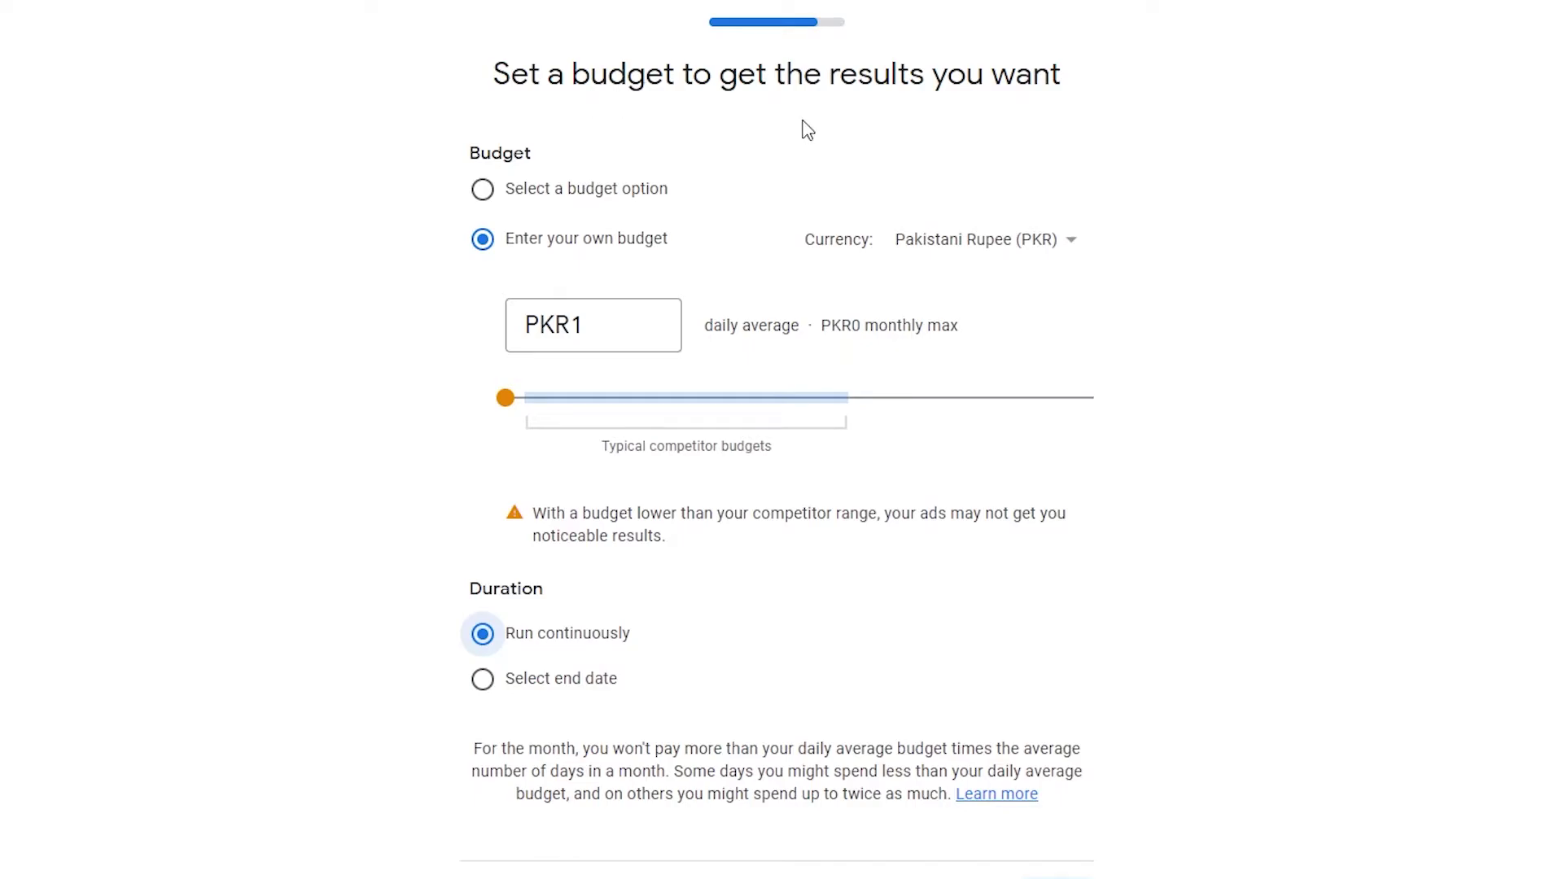
- Compare the preset daily budget options of PKR800 and PKR1,600, and choose PKR2,900
click(486, 190)
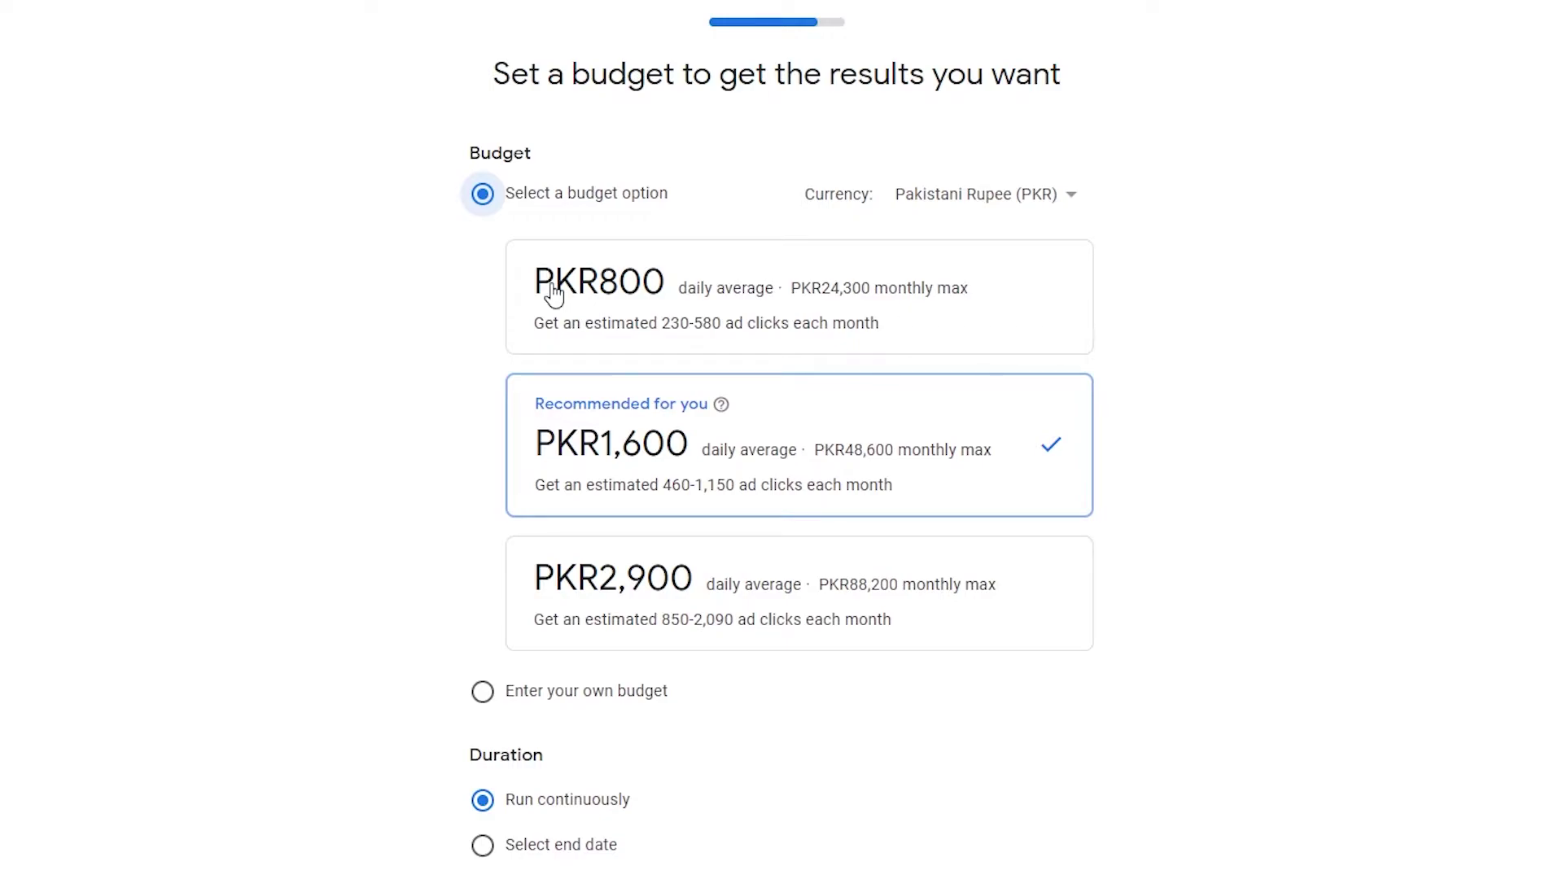
click(685, 301)
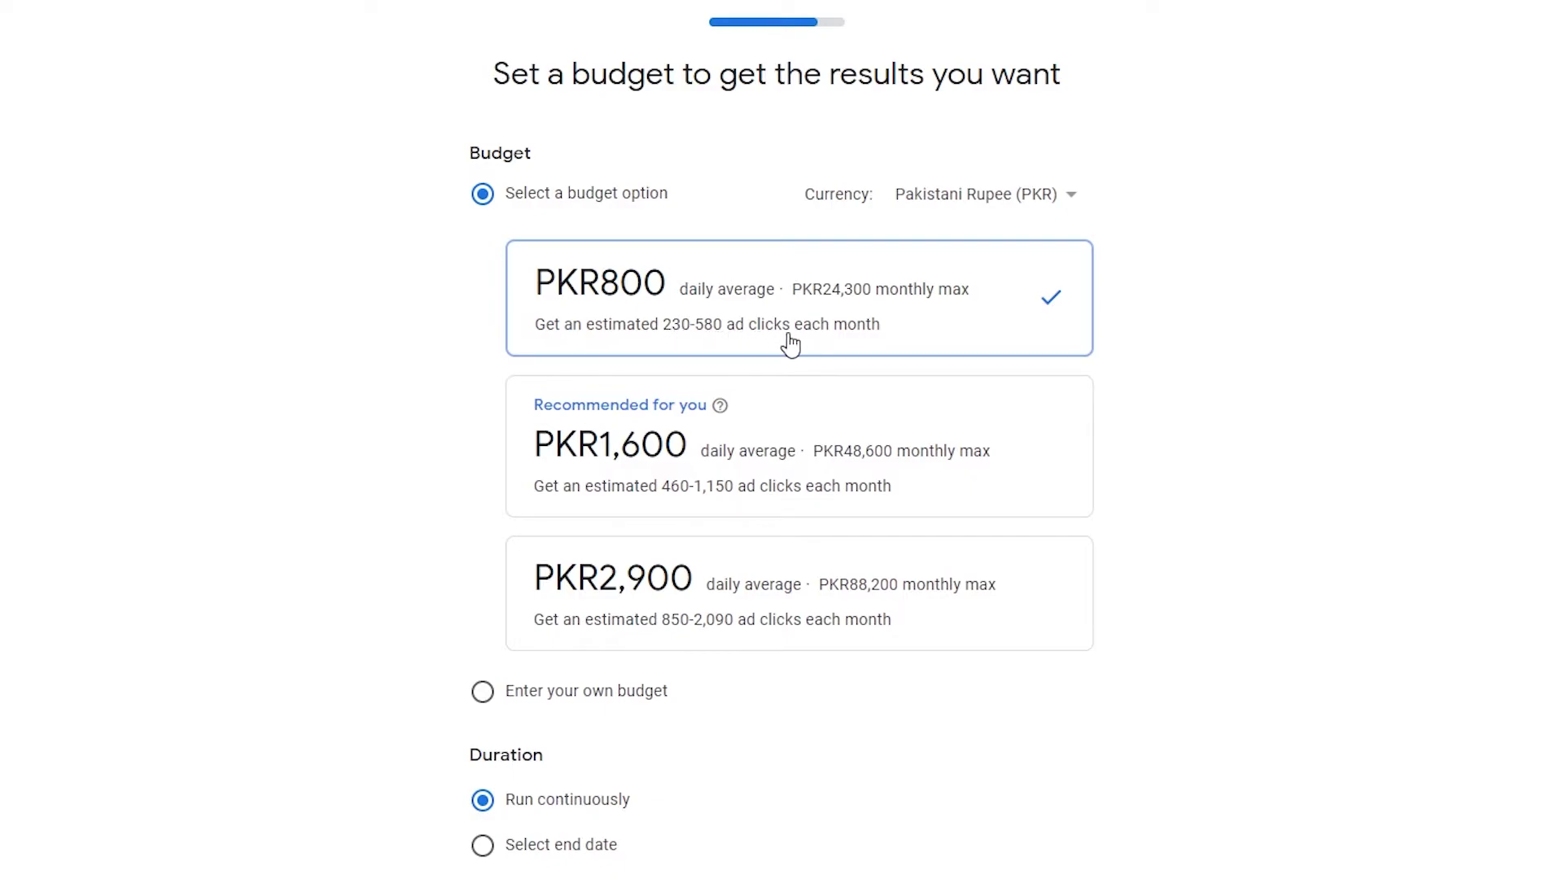
click(761, 461)
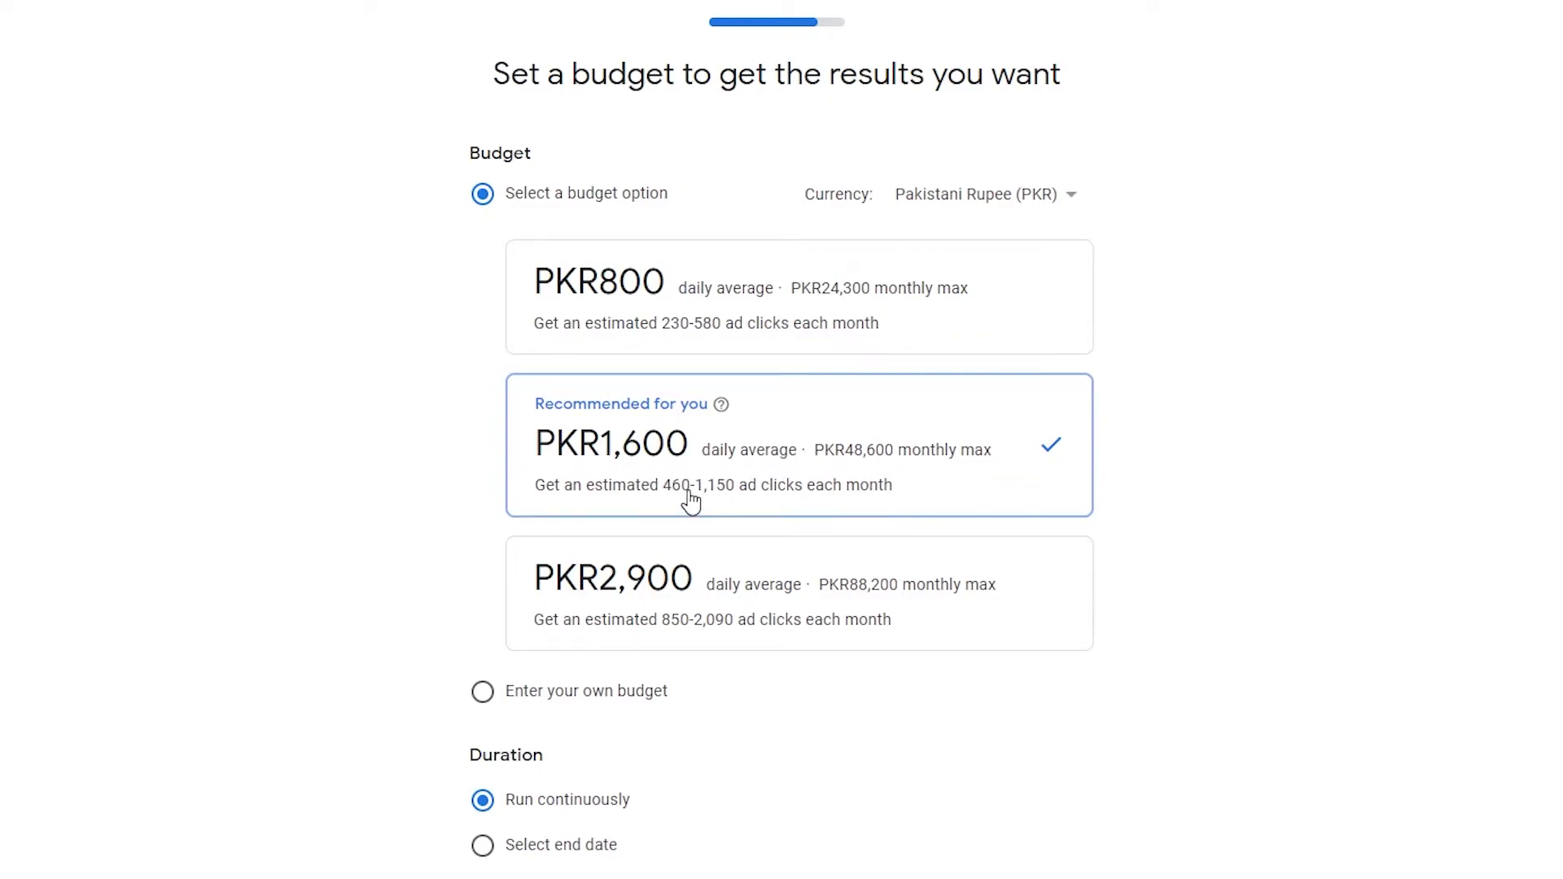
click(696, 580)
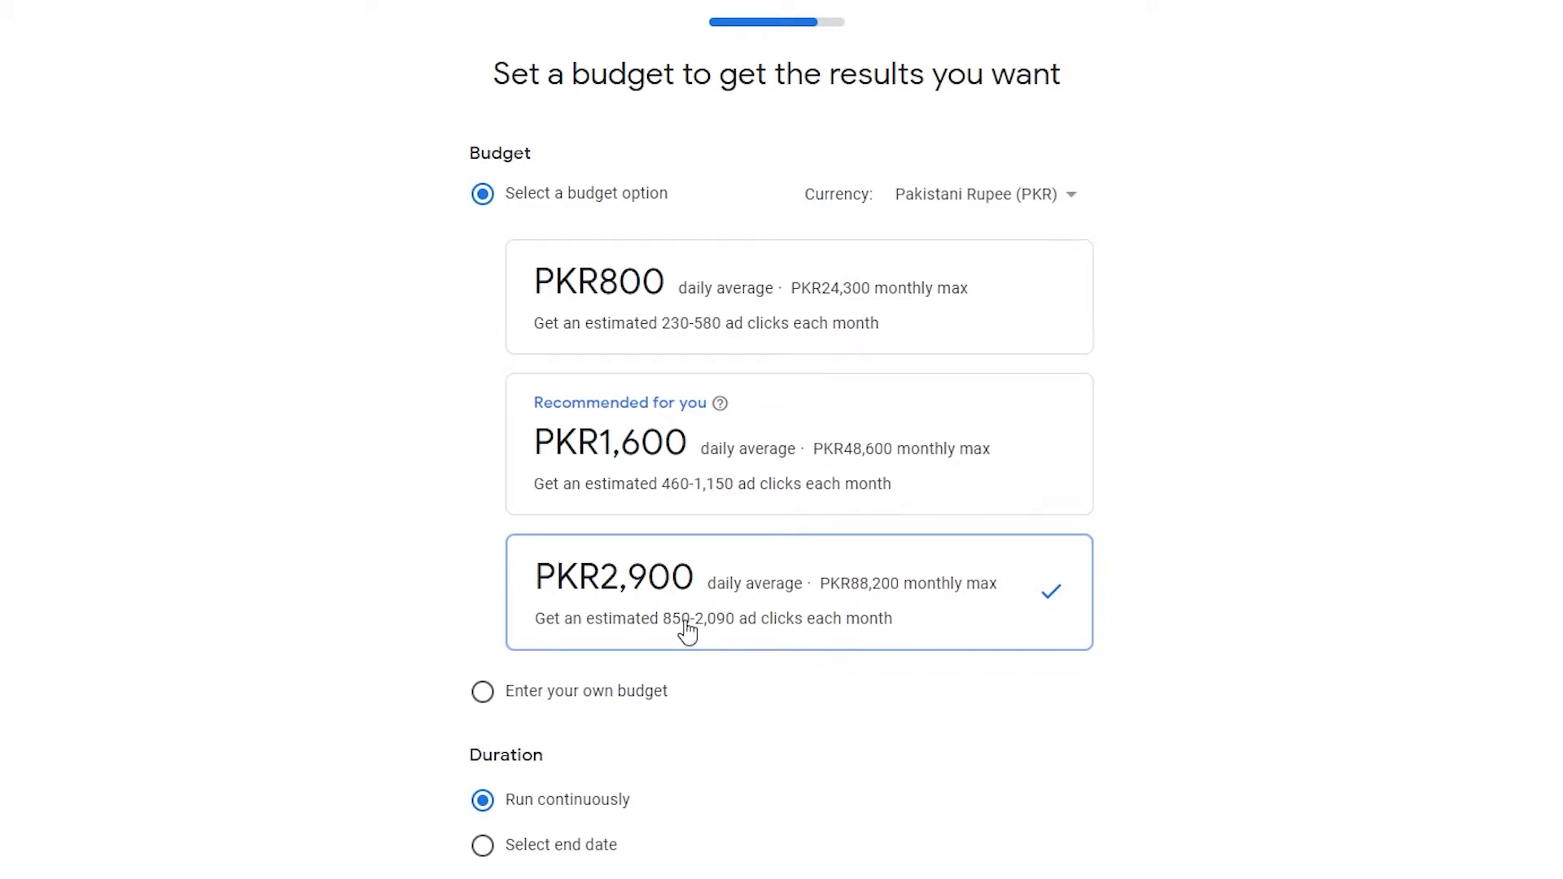
- Try a custom daily average budget of PKR5000, and return to the preset budget options
scroll(749, 651, down, 1)
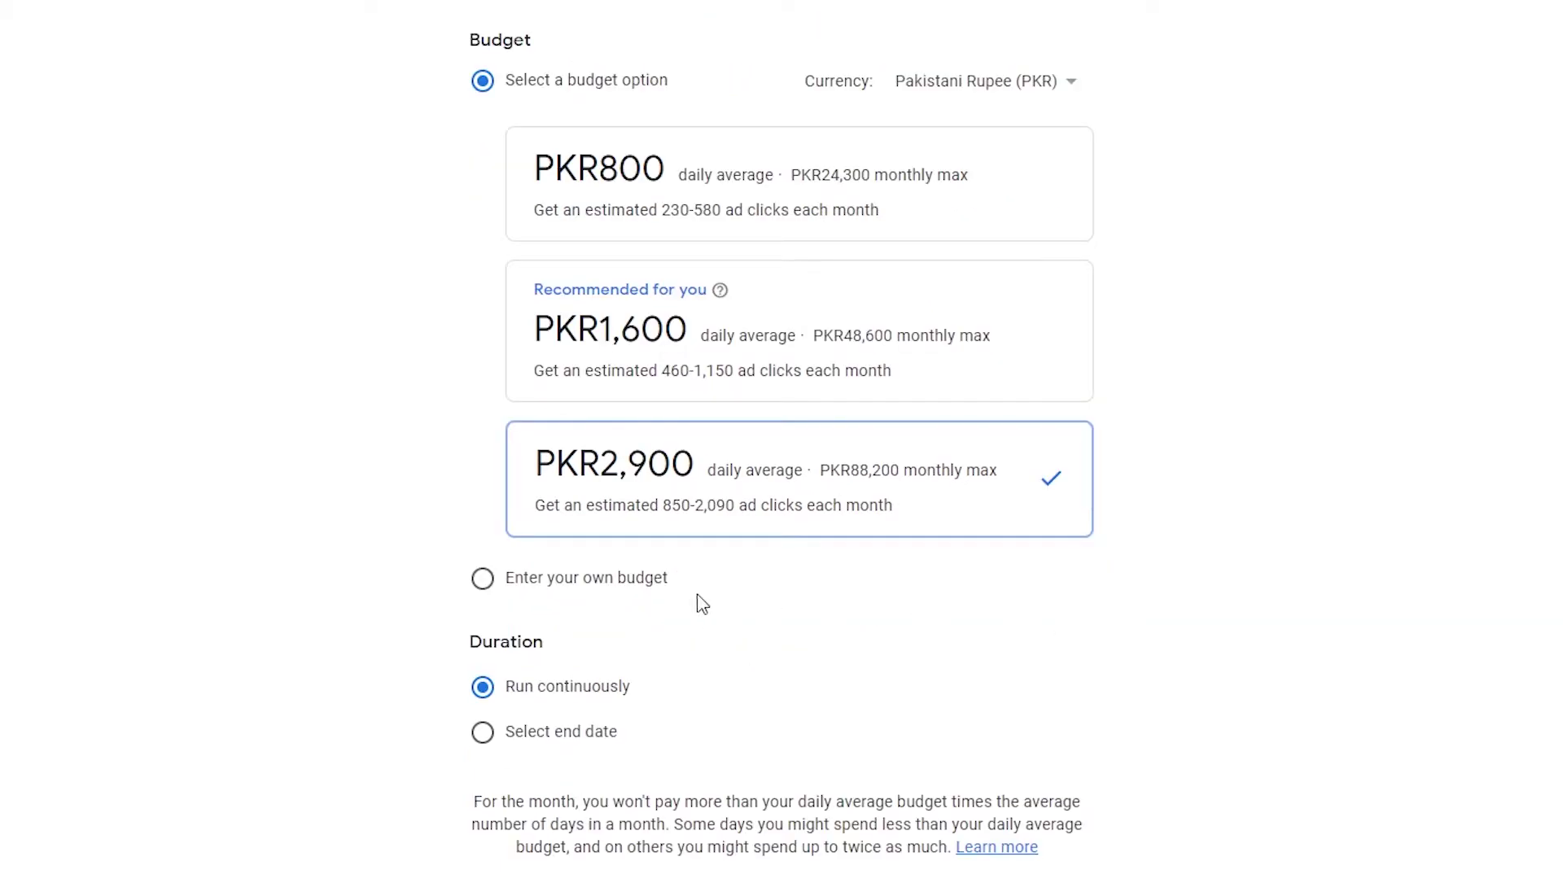
click(634, 586)
scroll(453, 478, up, 1)
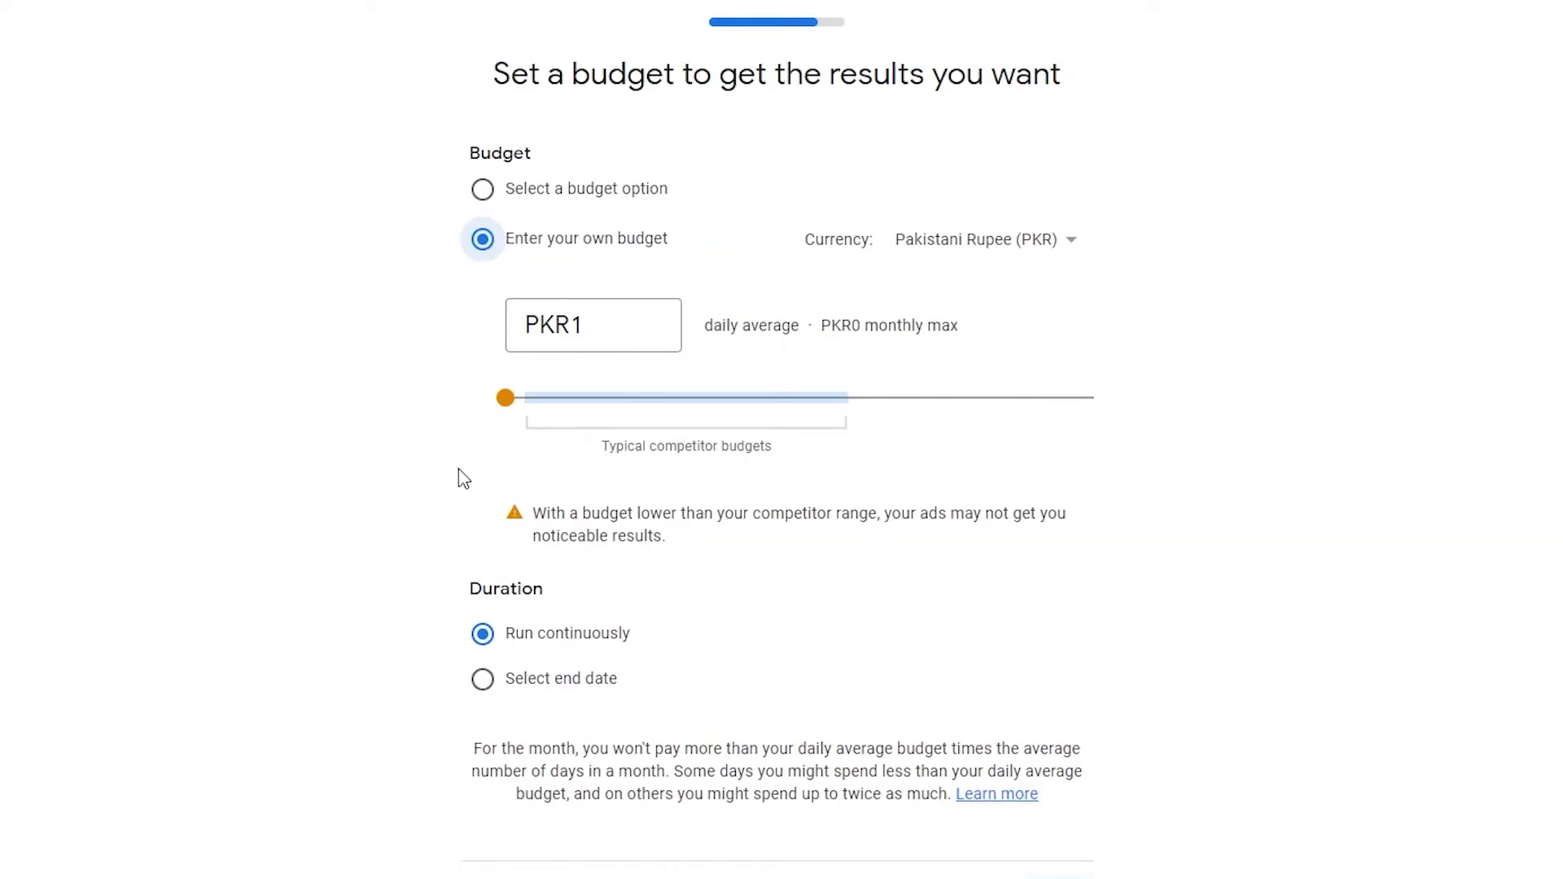
drag(505, 398, 860, 416)
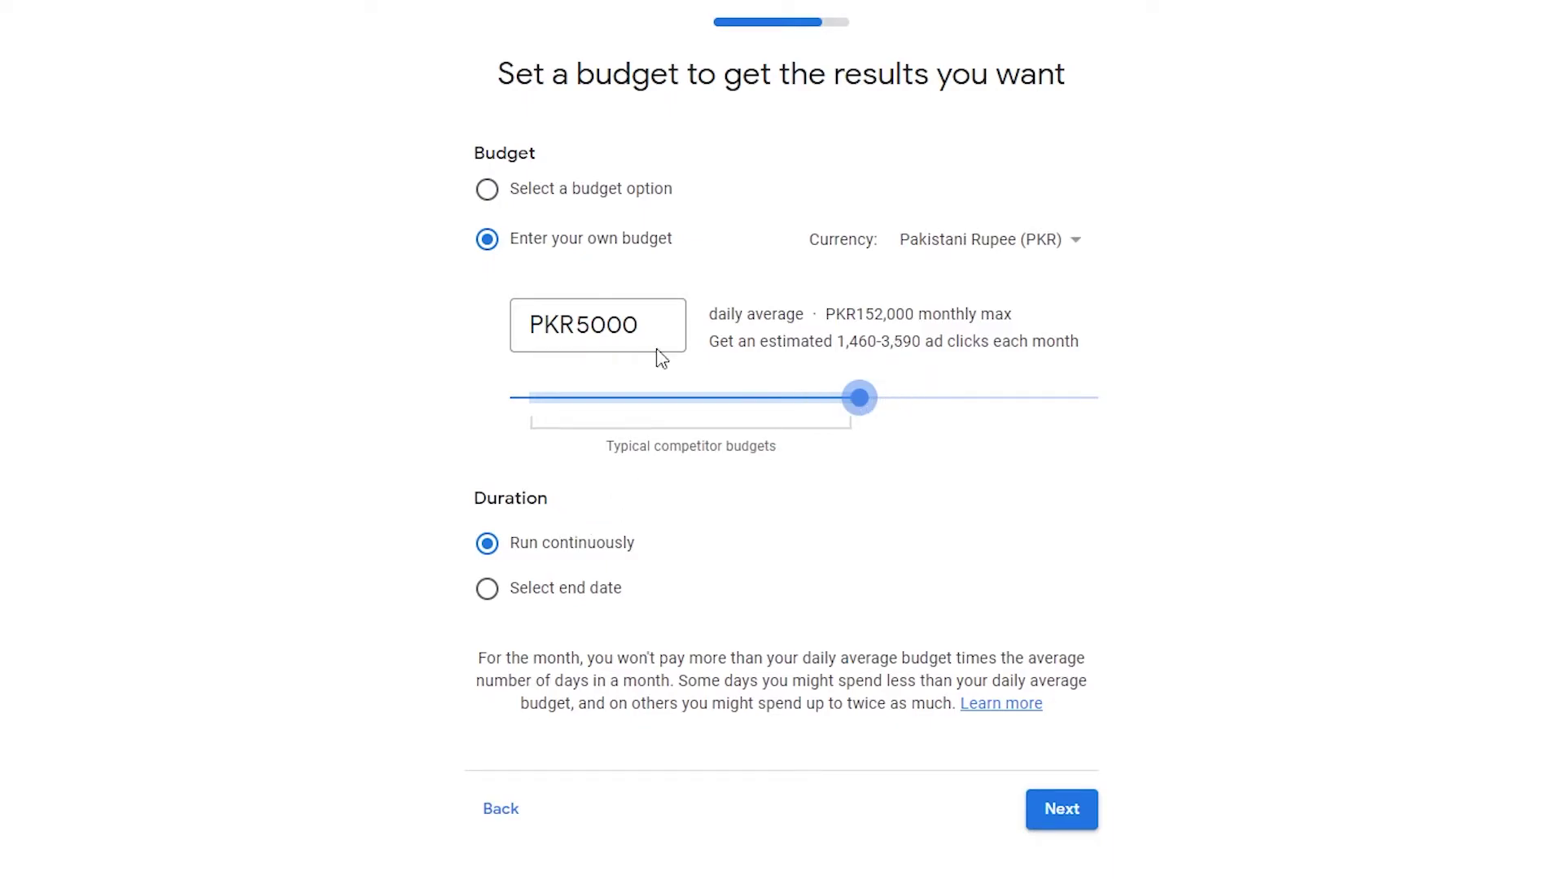
click(487, 189)
- Try ending the campaign on a set date, and return its duration to running continuously
scroll(462, 600, down, 3)
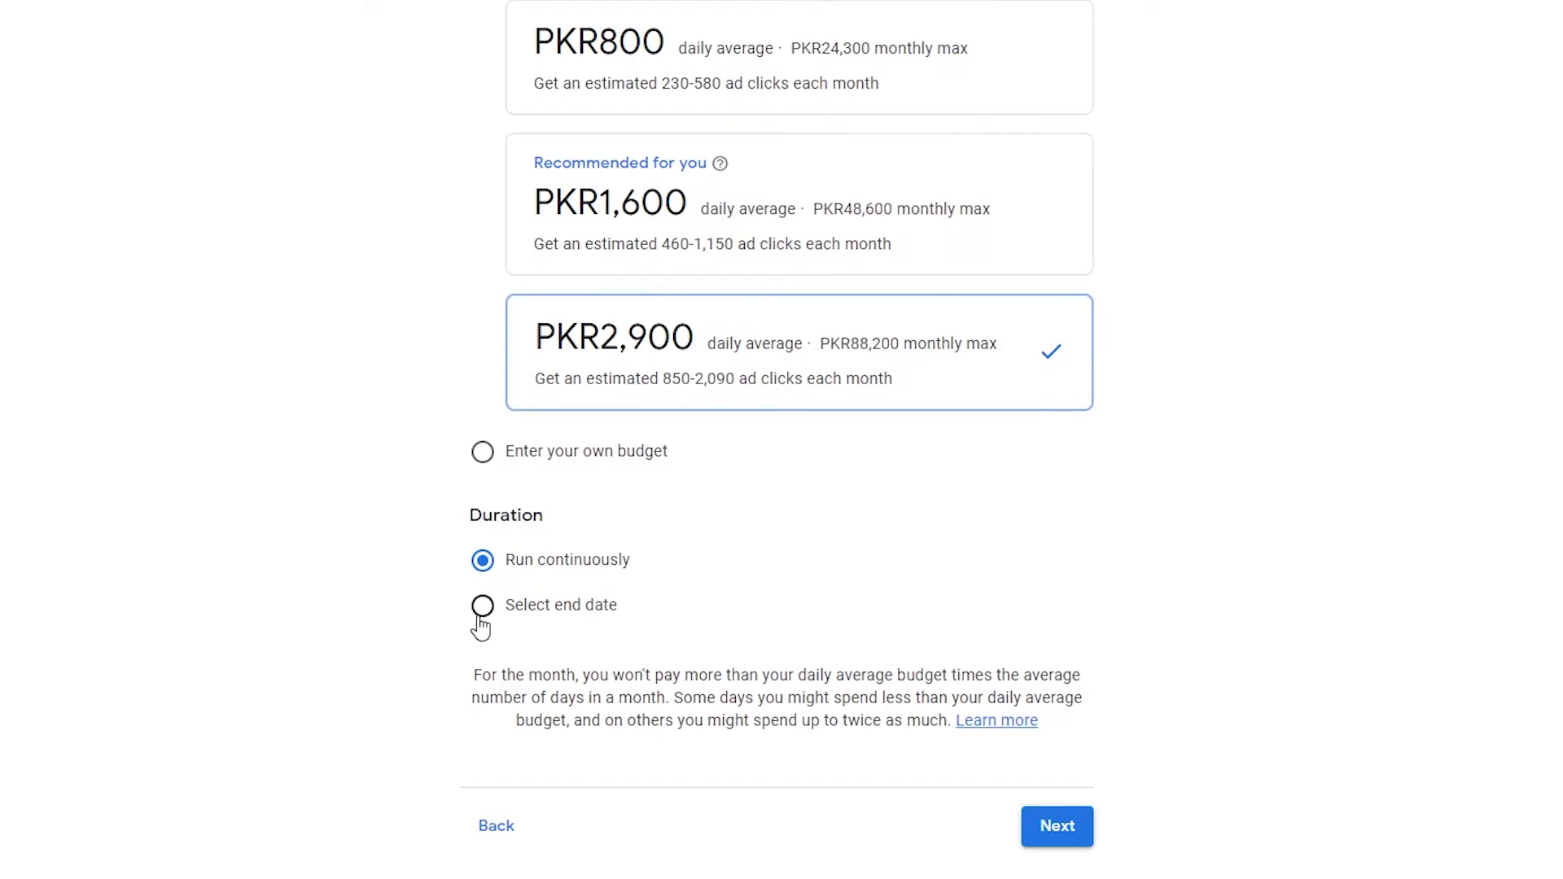
click(484, 608)
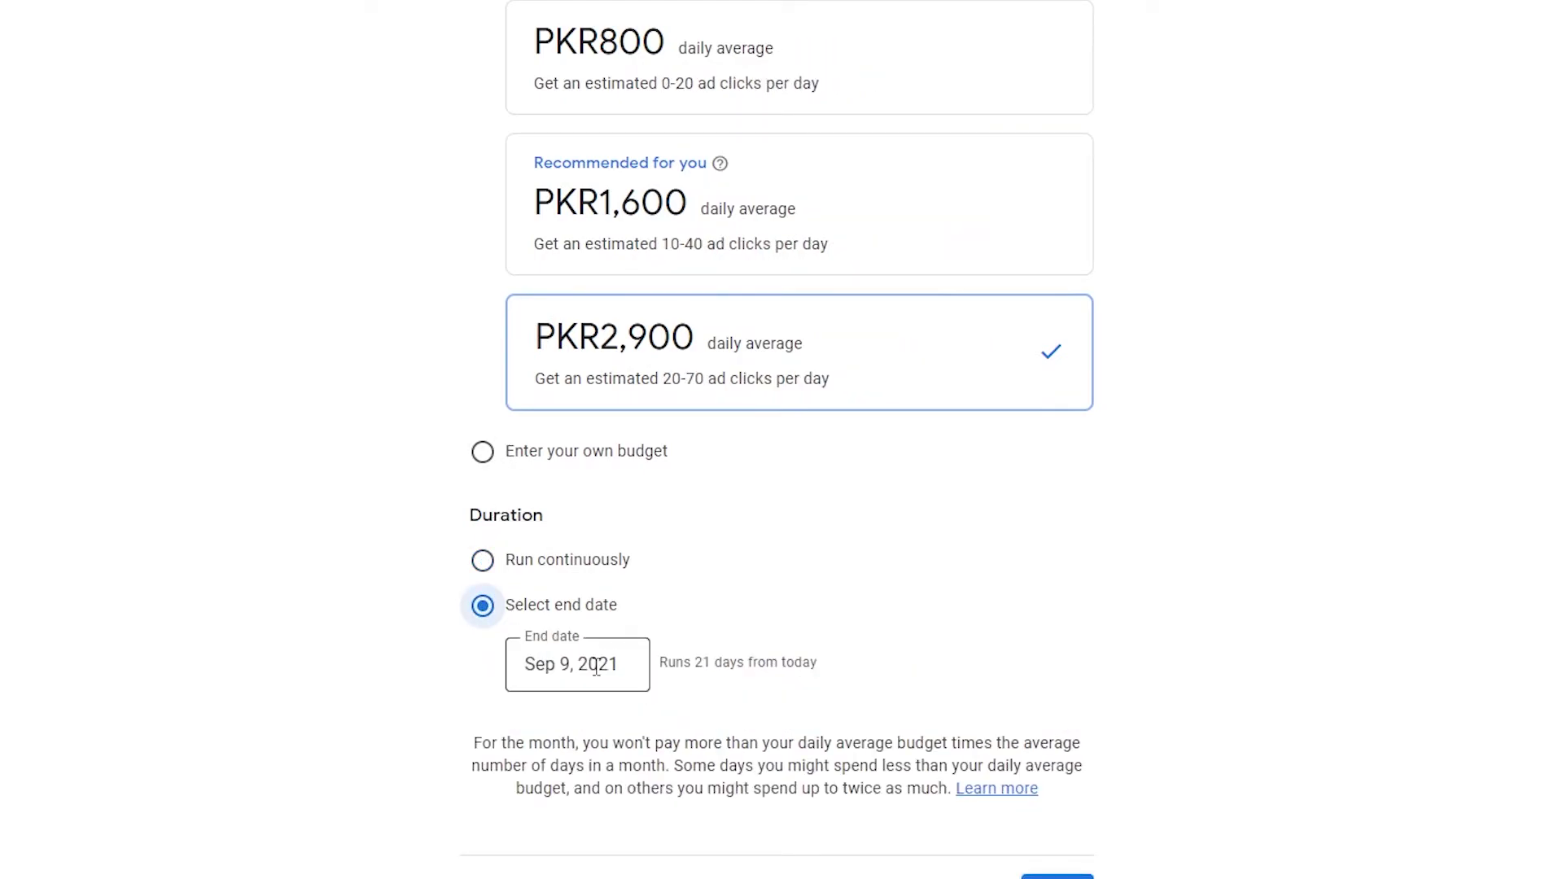
scroll(596, 667, down, 1)
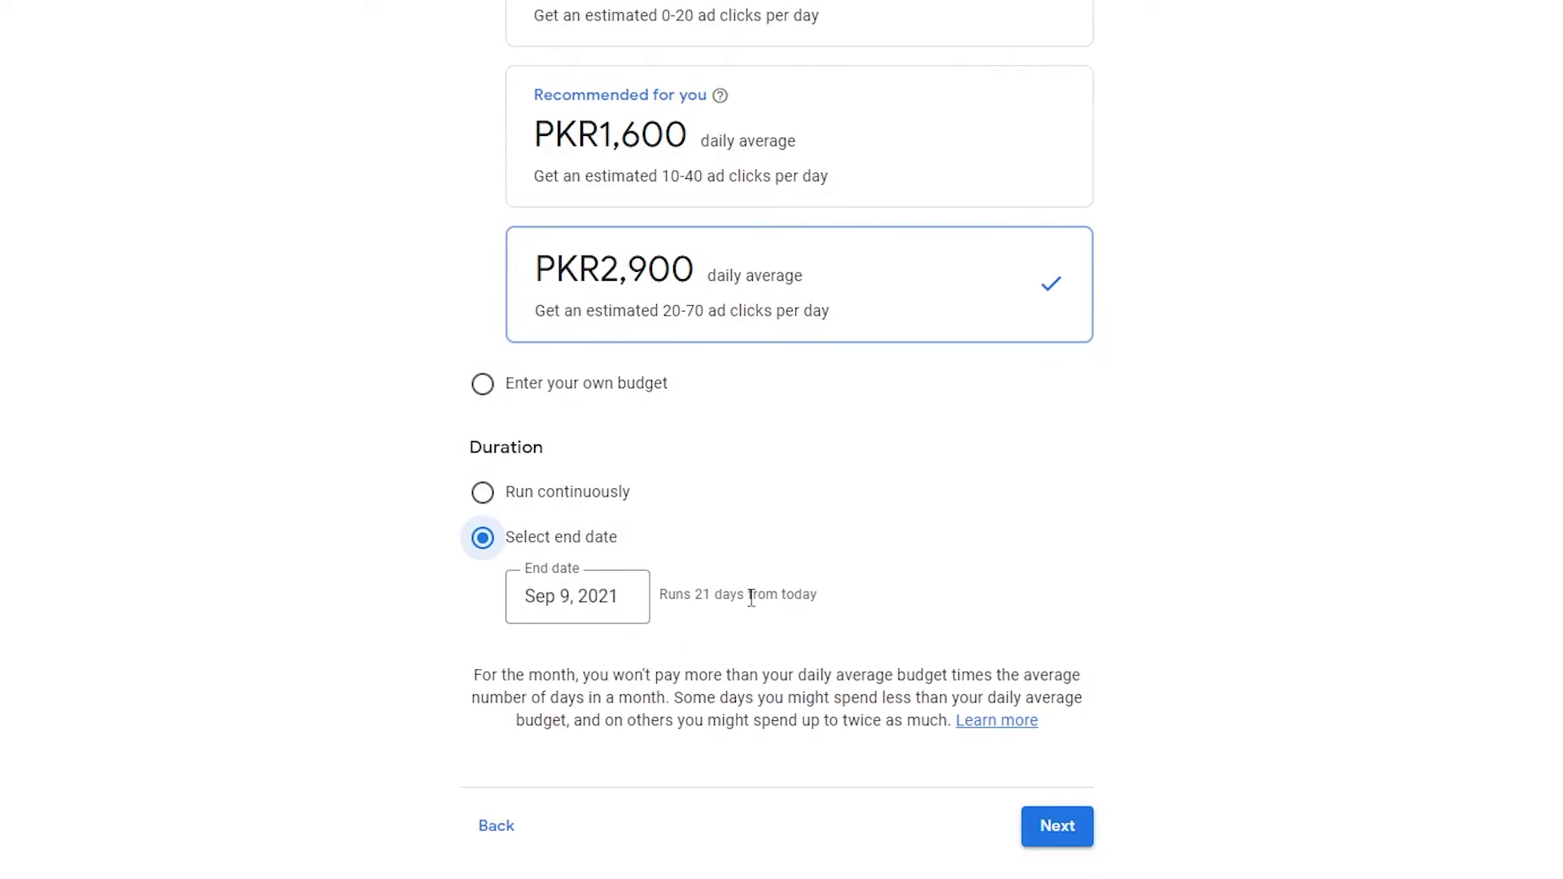
scroll(733, 631, up, 3)
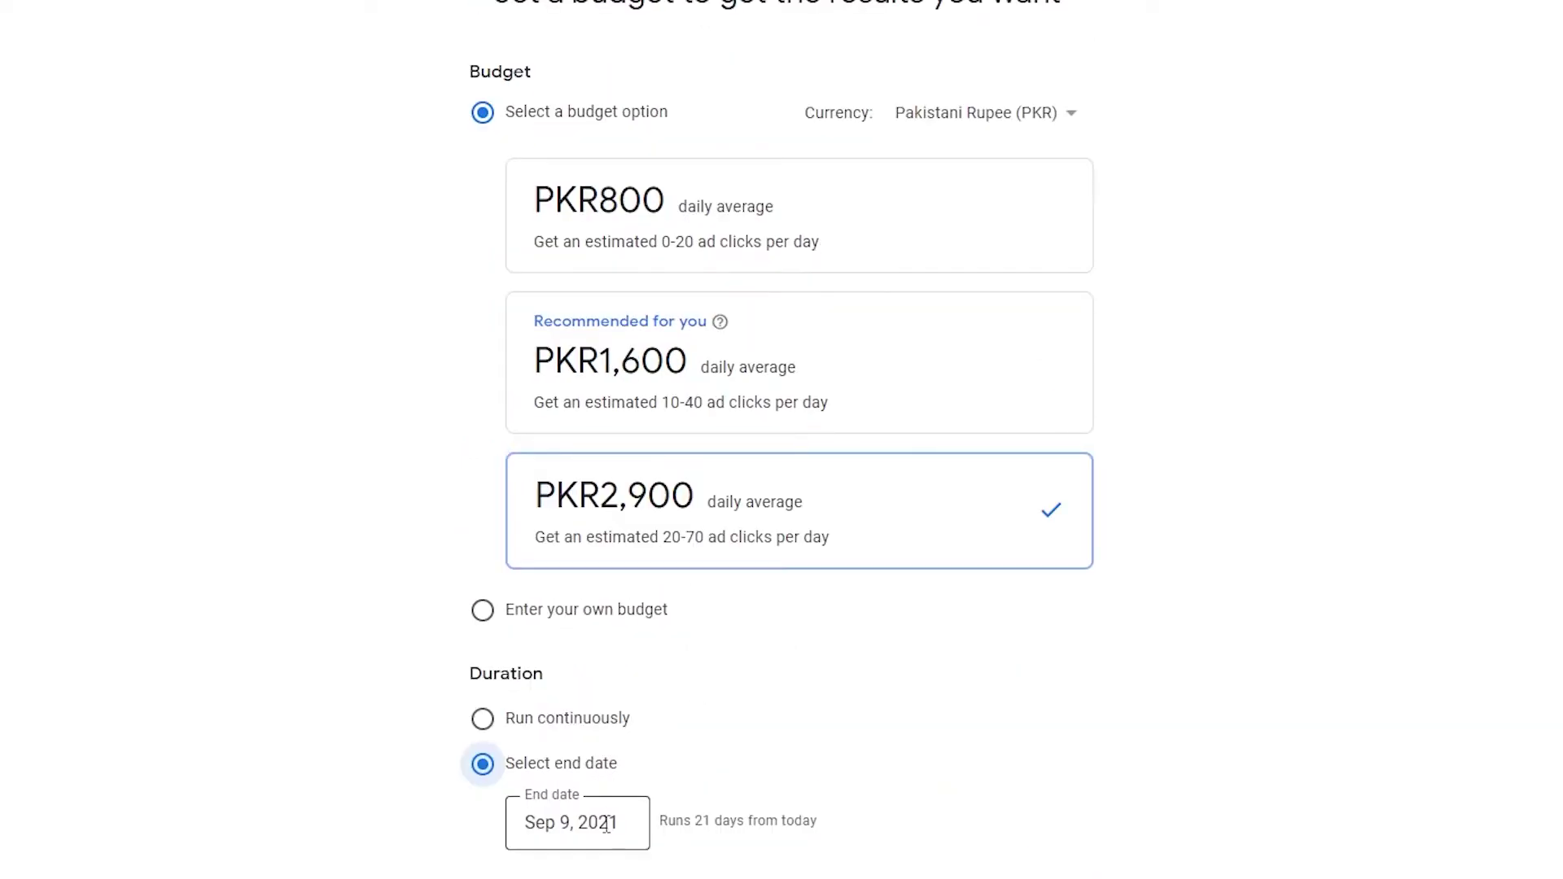
click(503, 730)
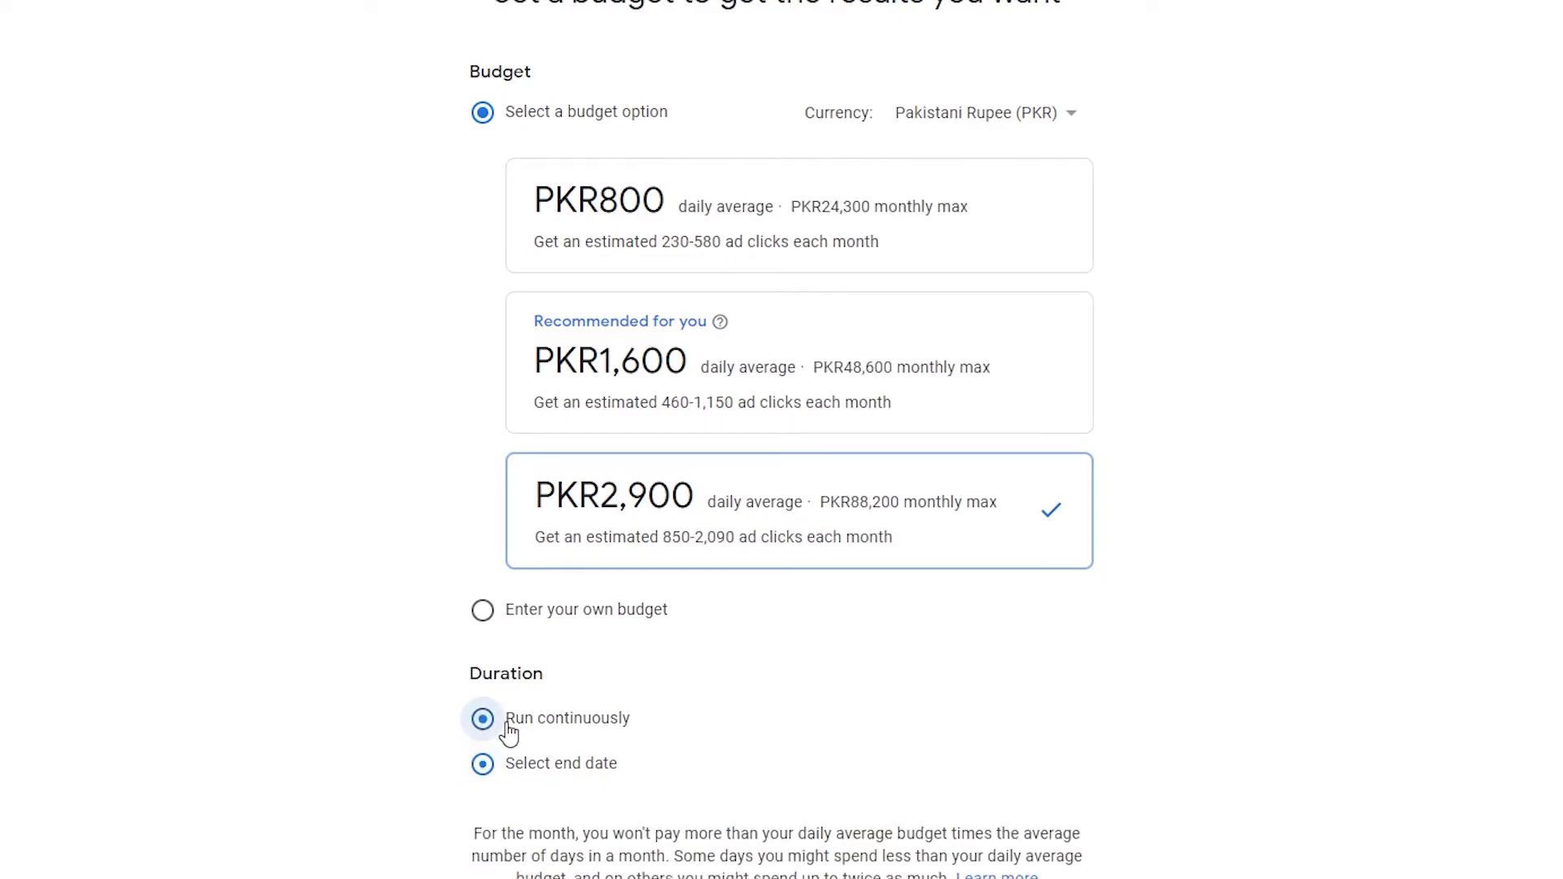
- Check the budget and duration choices and accept them to reach the campaign review
scroll(494, 725, down, 2)
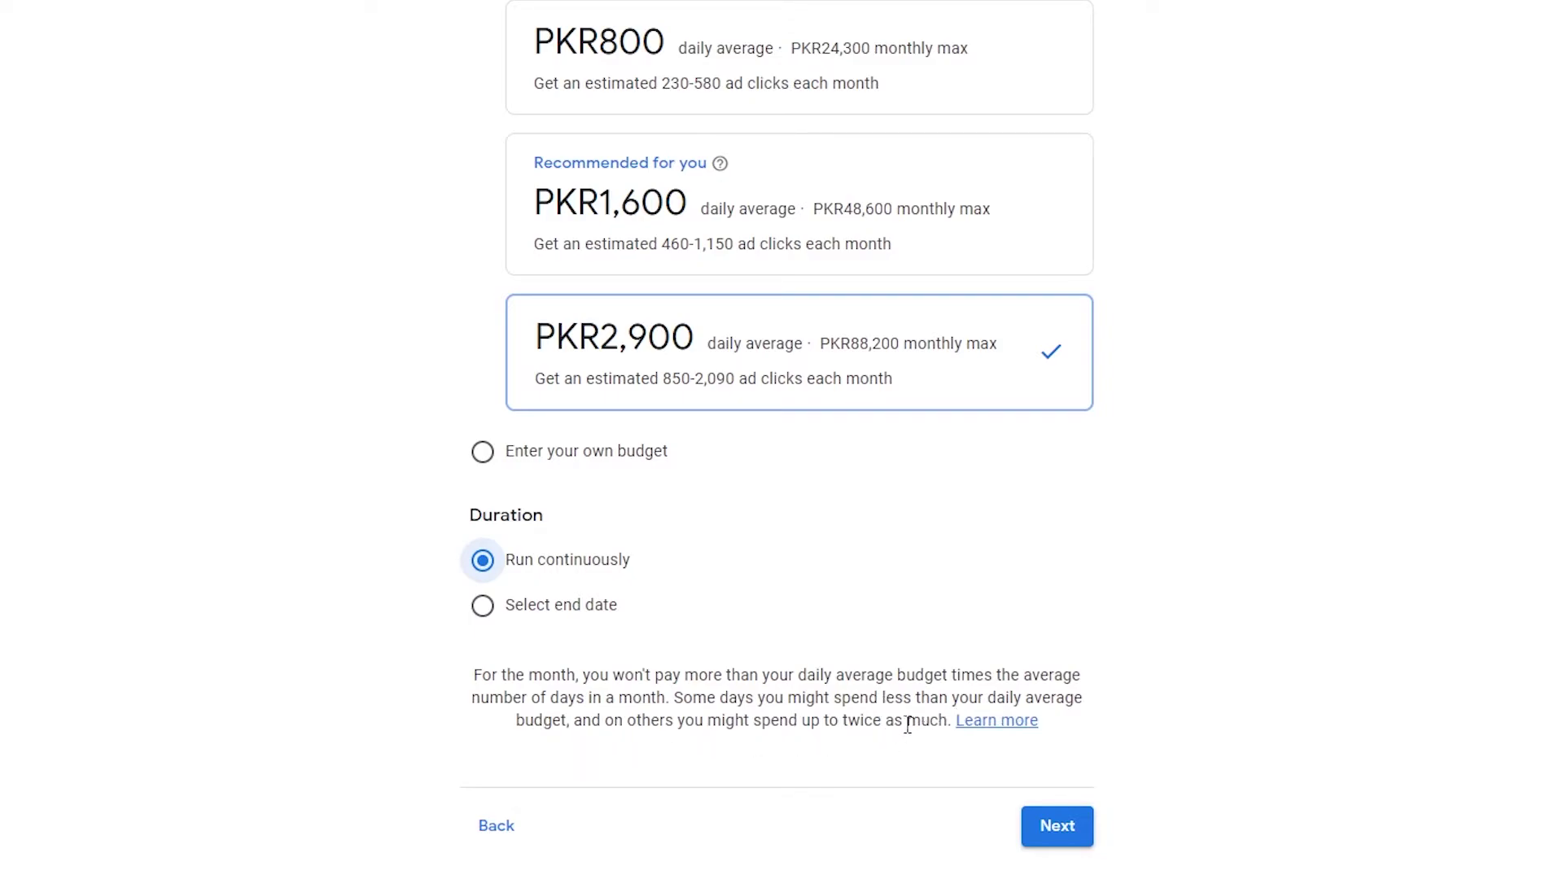
scroll(858, 732, up, 3)
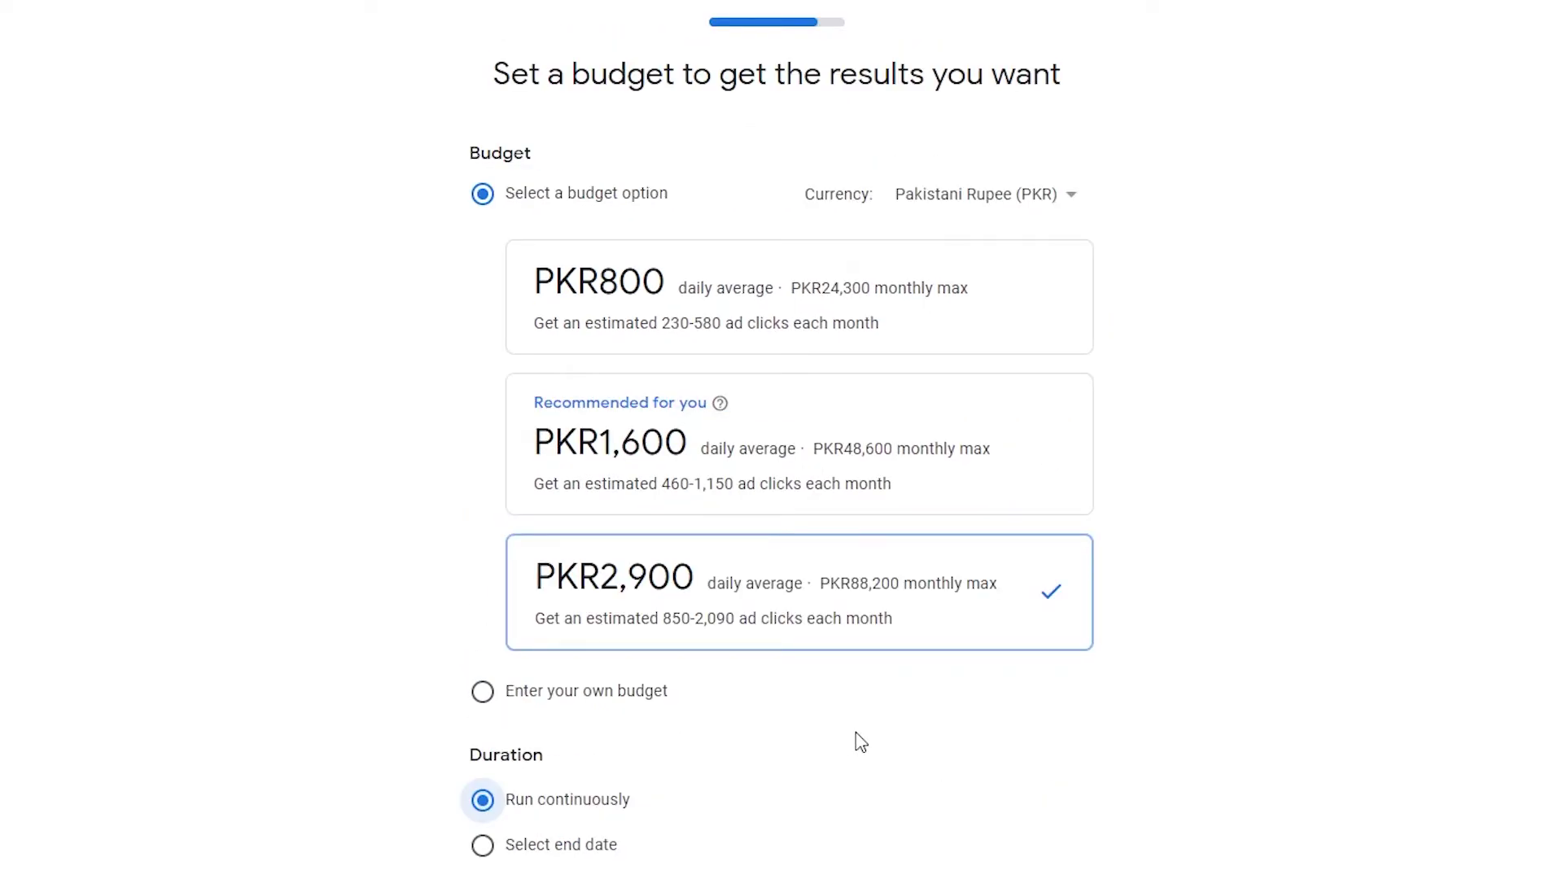
scroll(861, 742, down, 3)
click(1050, 831)
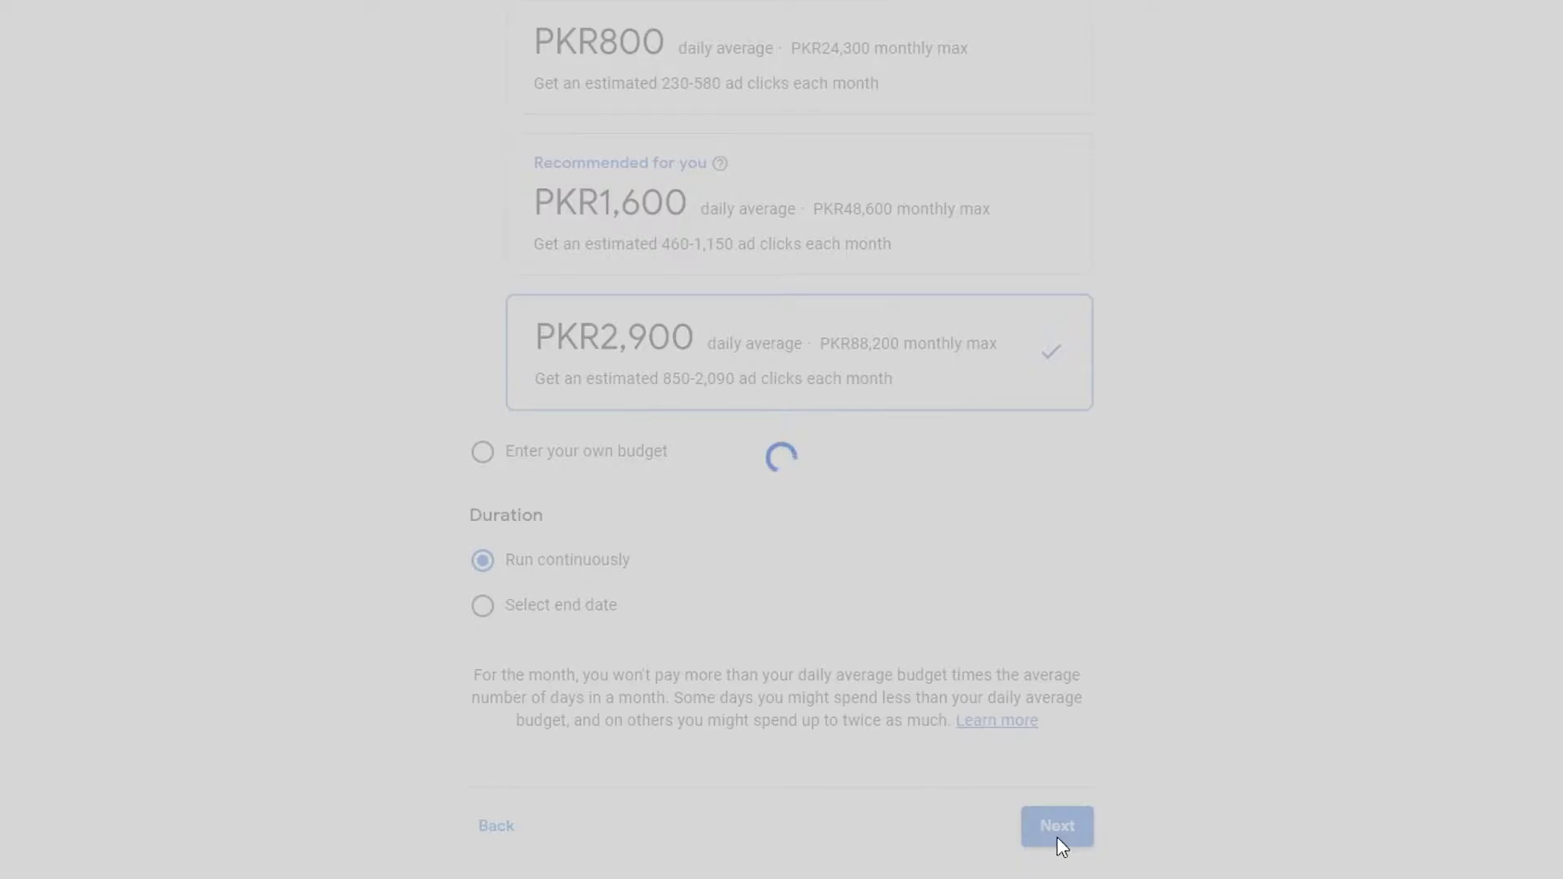
- Review the campaign's name, goal, ad text, locations, keyword themes and budget, and continue to the payment info
scroll(521, 489, down, 3)
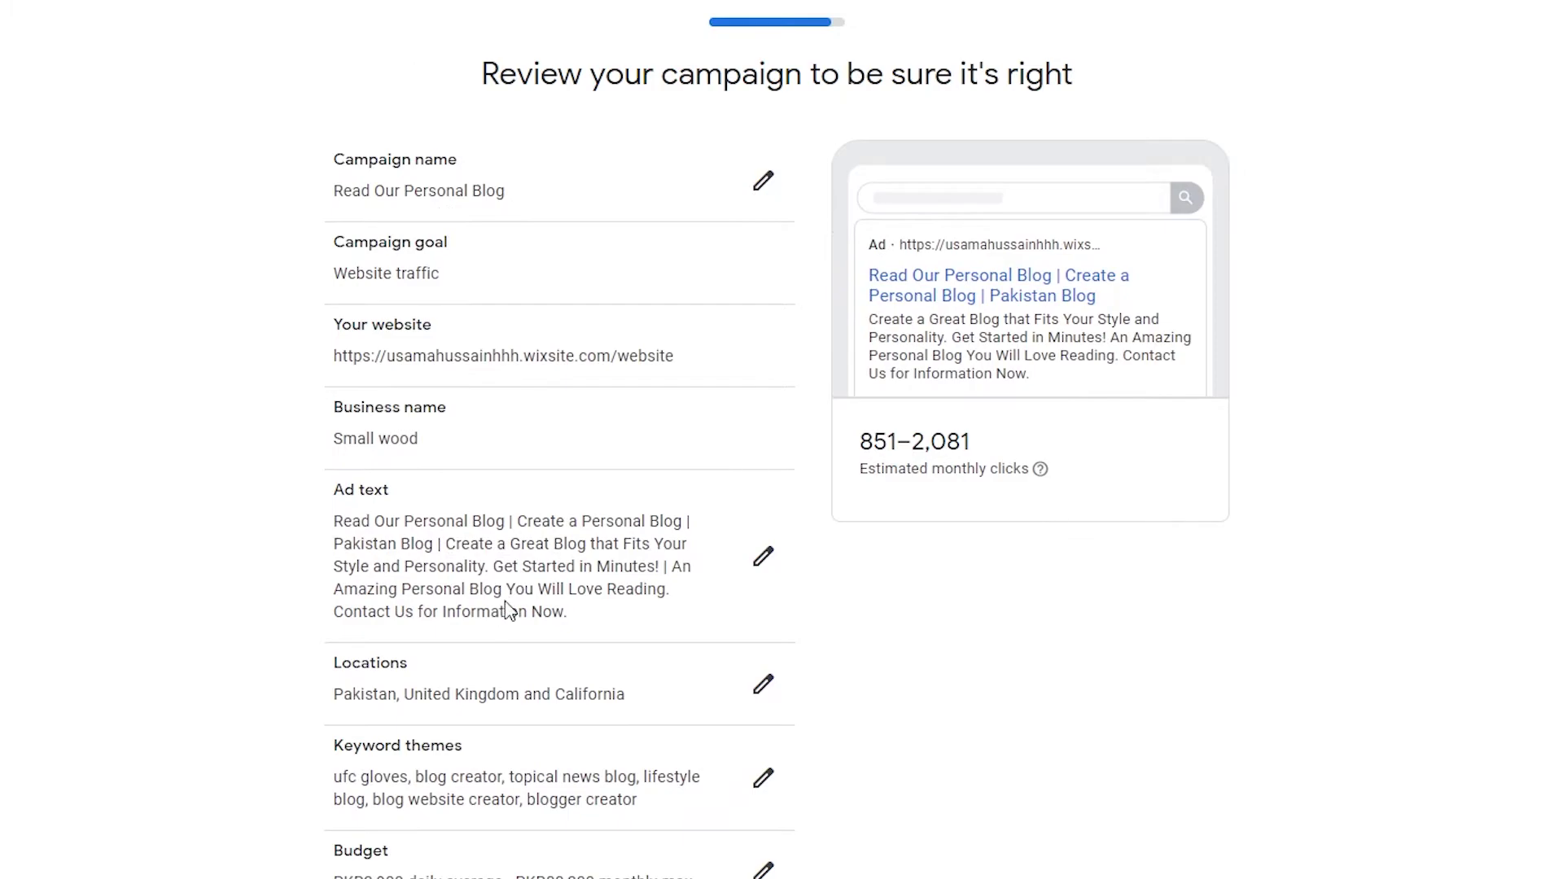
scroll(516, 595, up, 2)
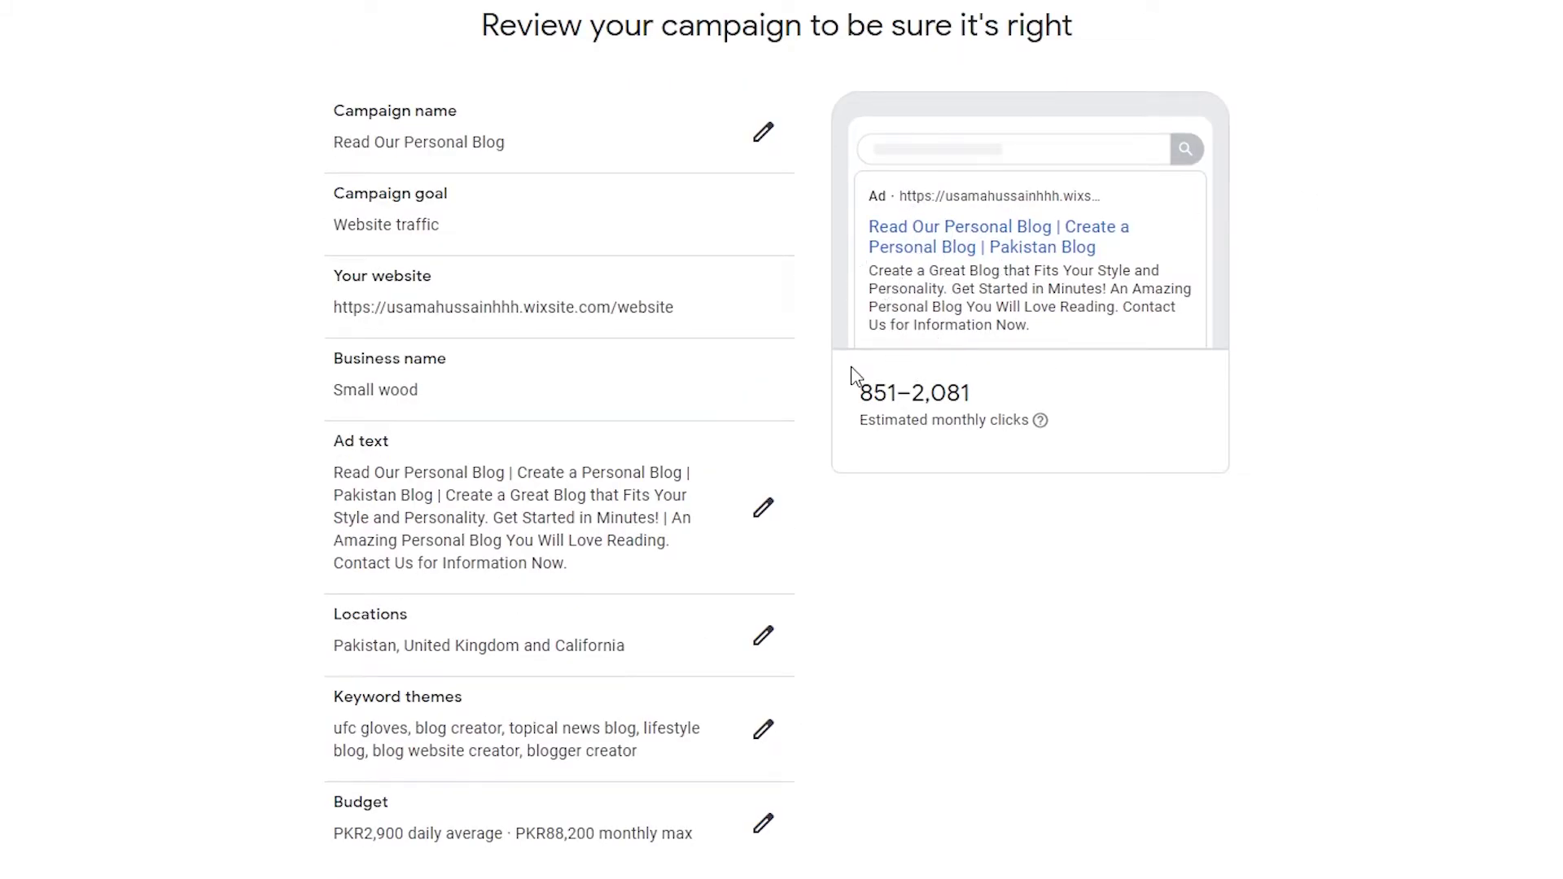
scroll(854, 375, down, 2)
scroll(854, 382, up, 2)
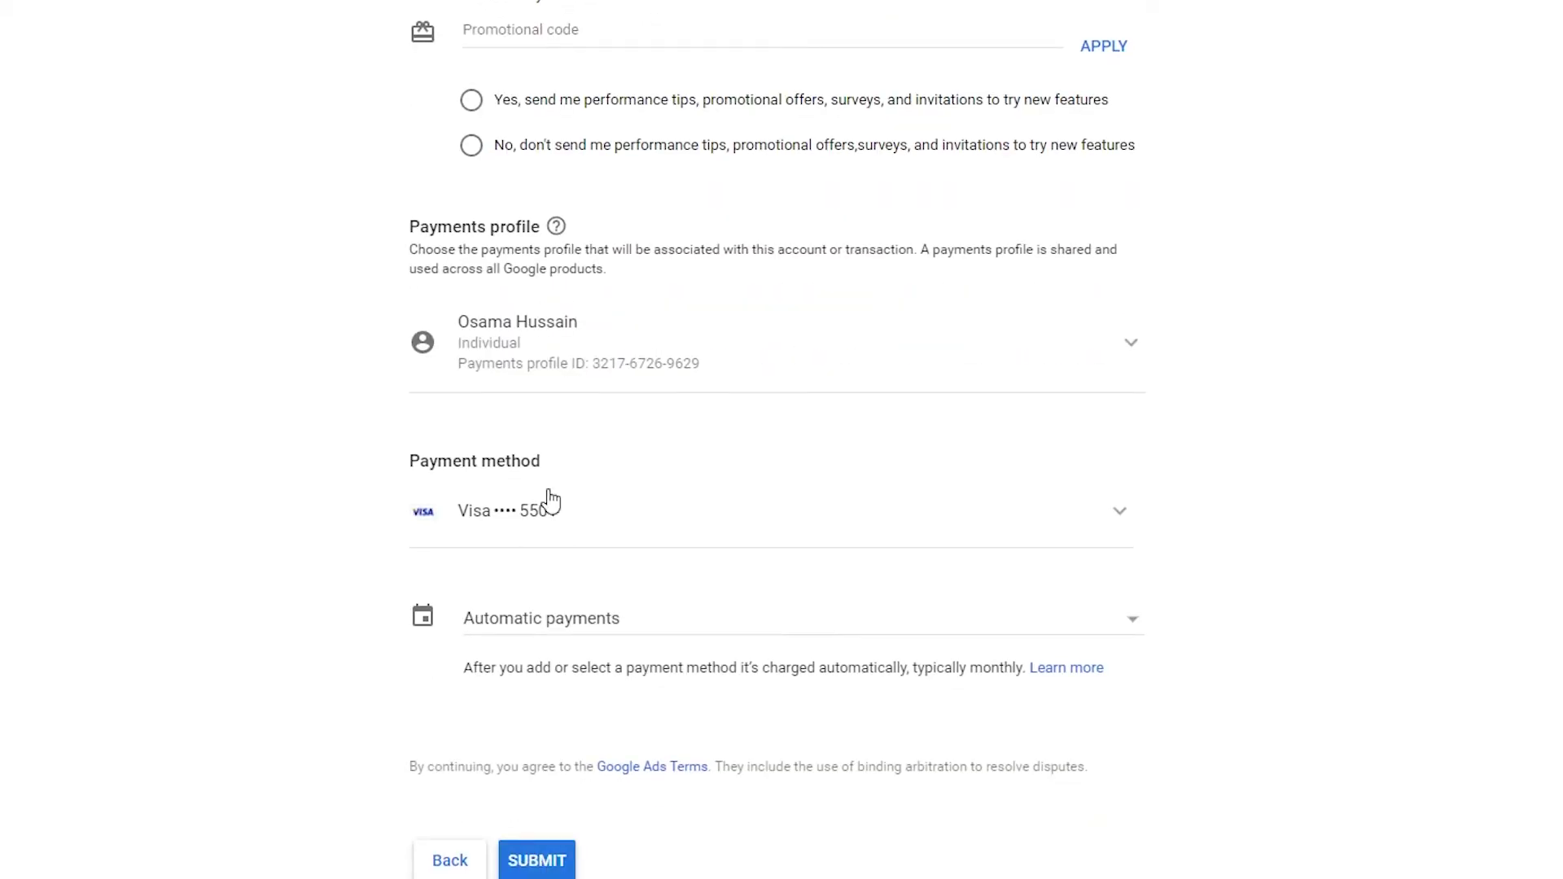
- Look over the payment info and opt out of performance tips, promotional offers, surveys and new-feature invitations
scroll(886, 767, up, 3)
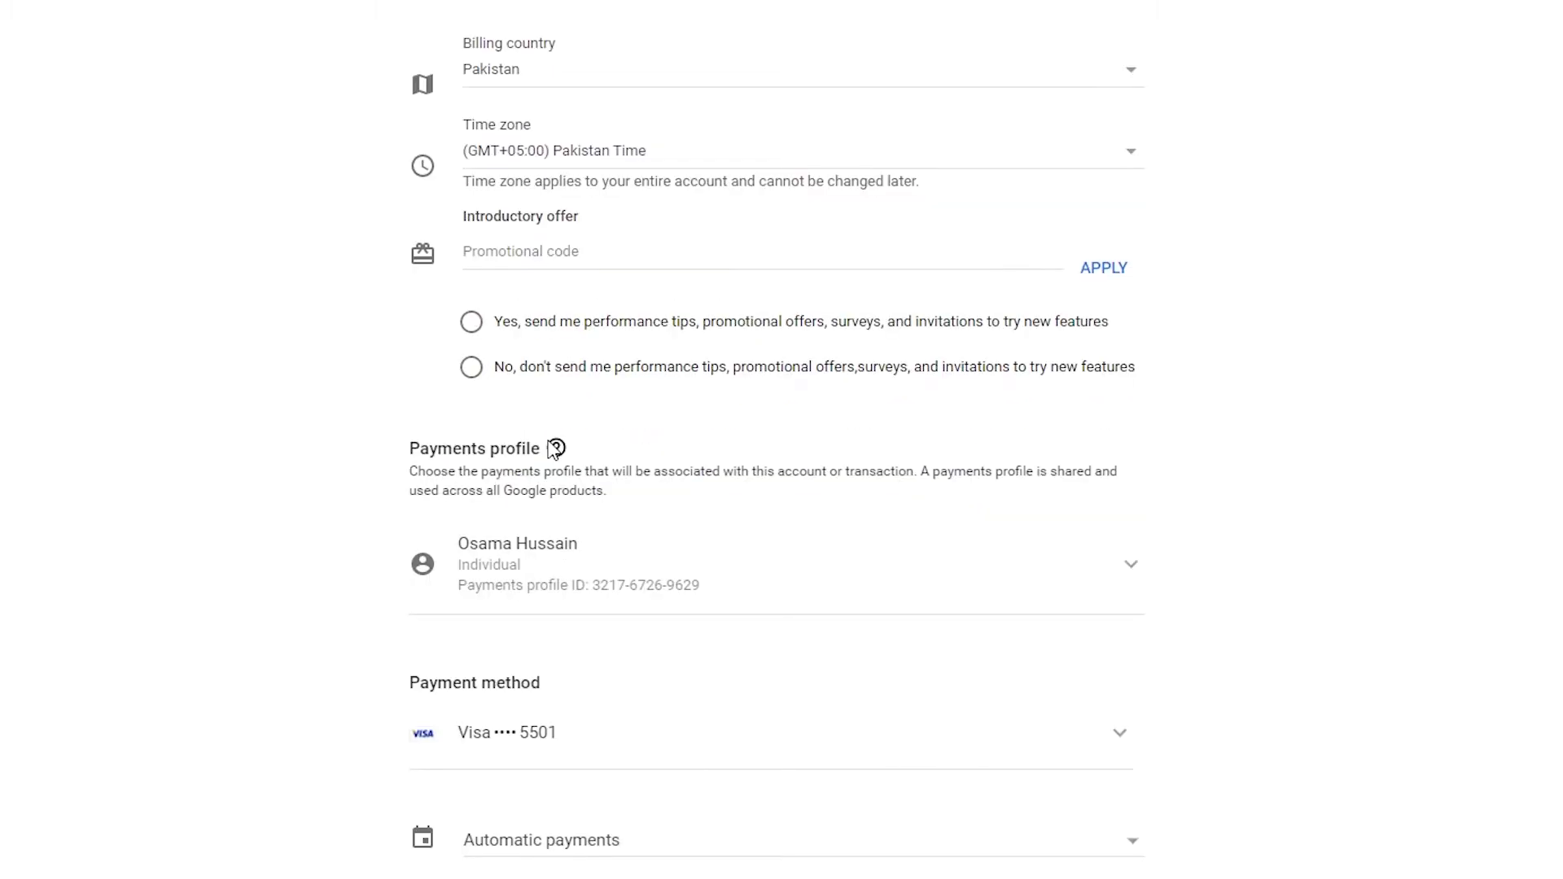
scroll(608, 674, down, 3)
scroll(608, 674, up, 5)
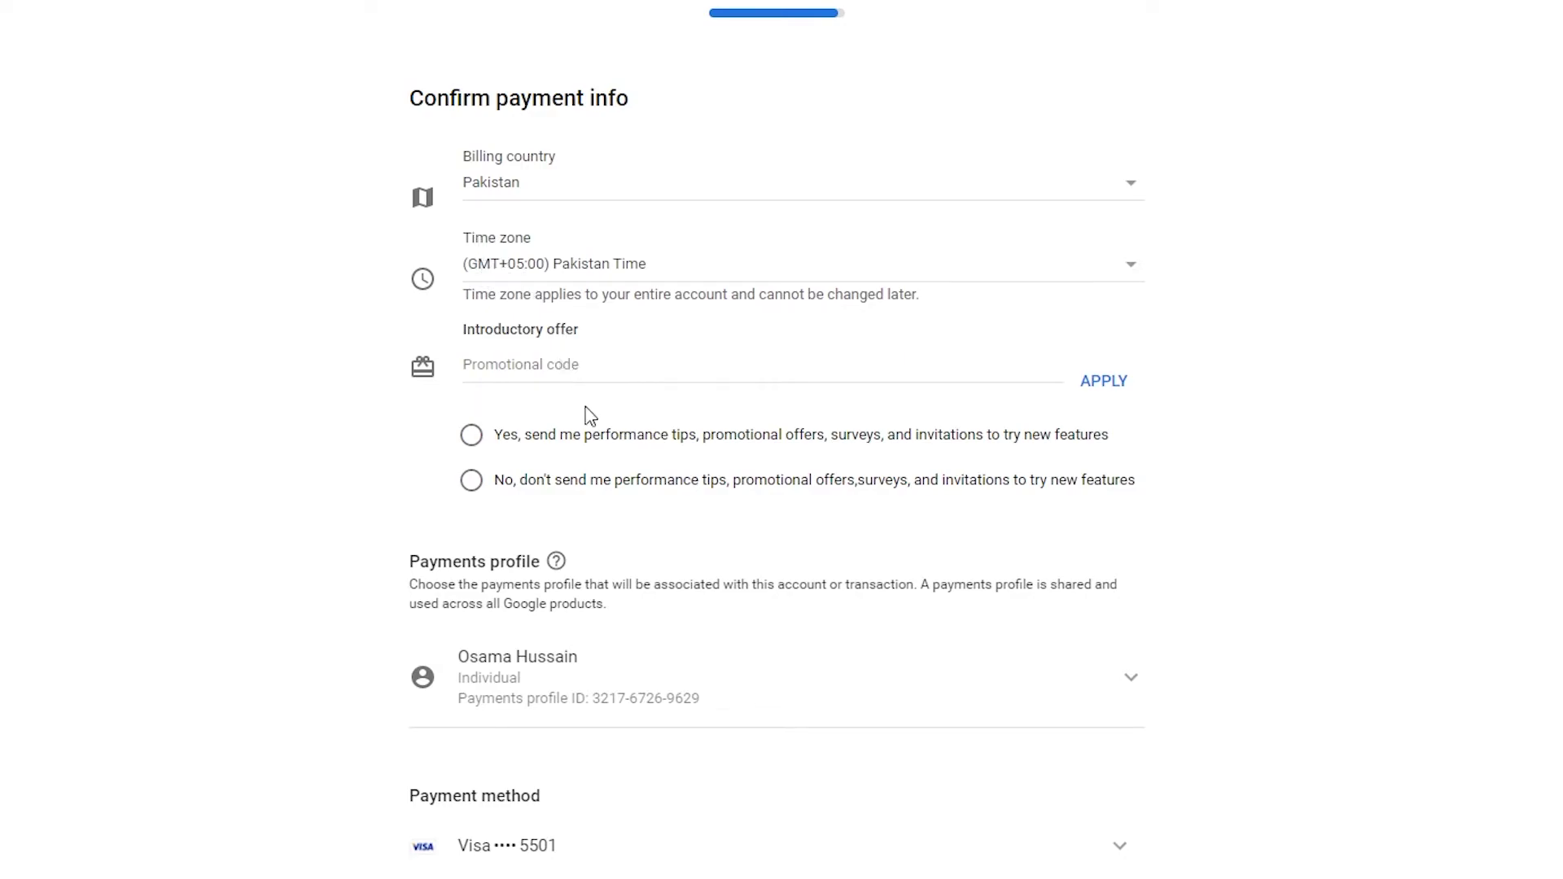
scroll(583, 412, down, 2)
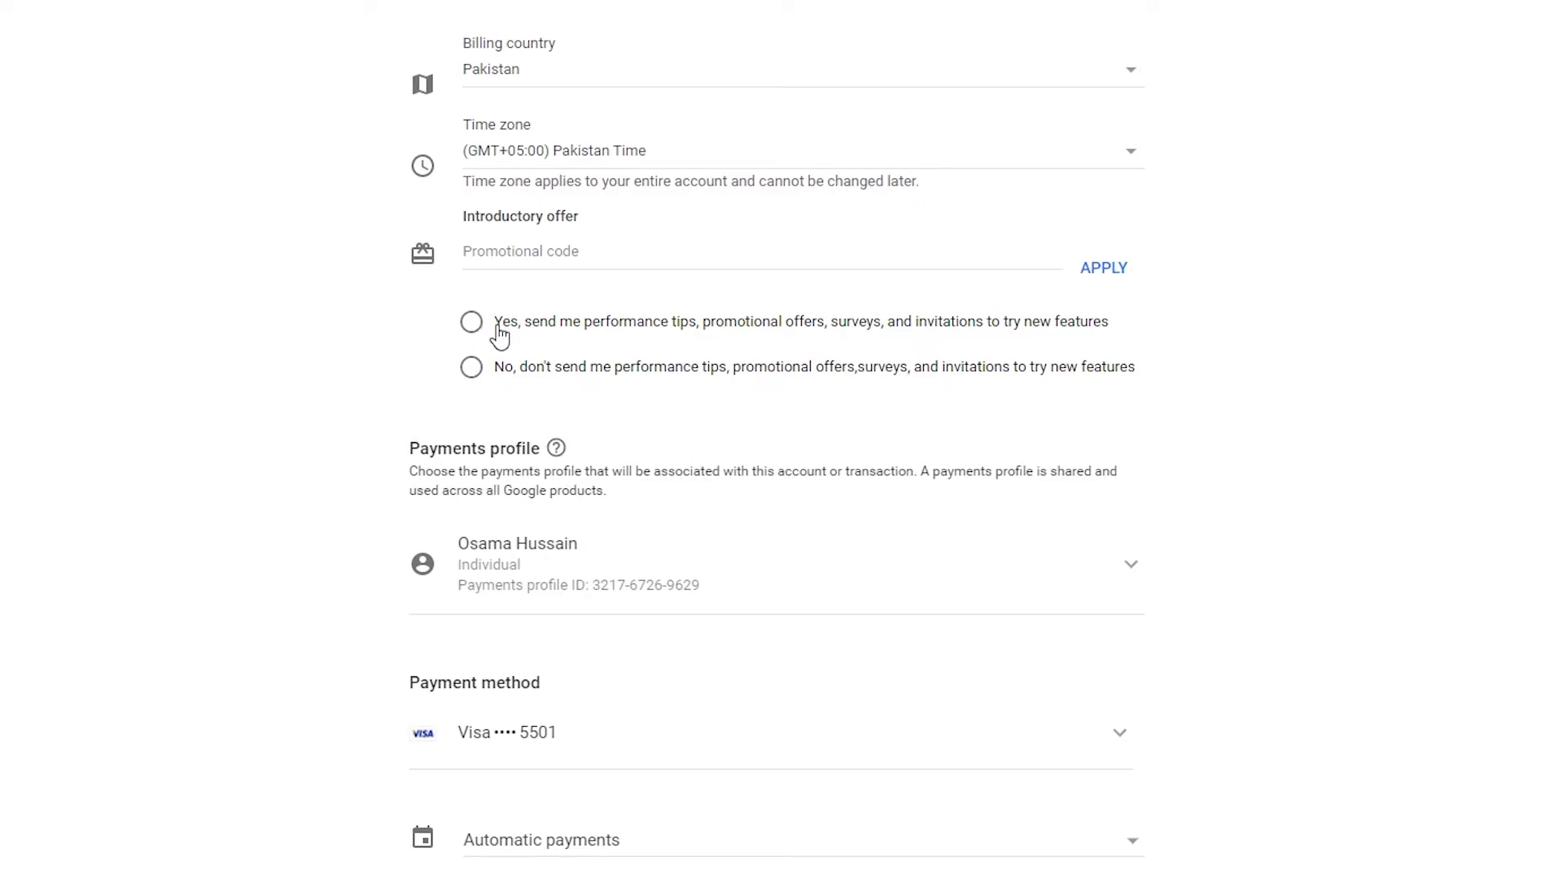
click(470, 372)
- Check the available payment methods and the automatic and manual payment options without changing the selection
scroll(529, 275, down, 1)
scroll(619, 462, down, 1)
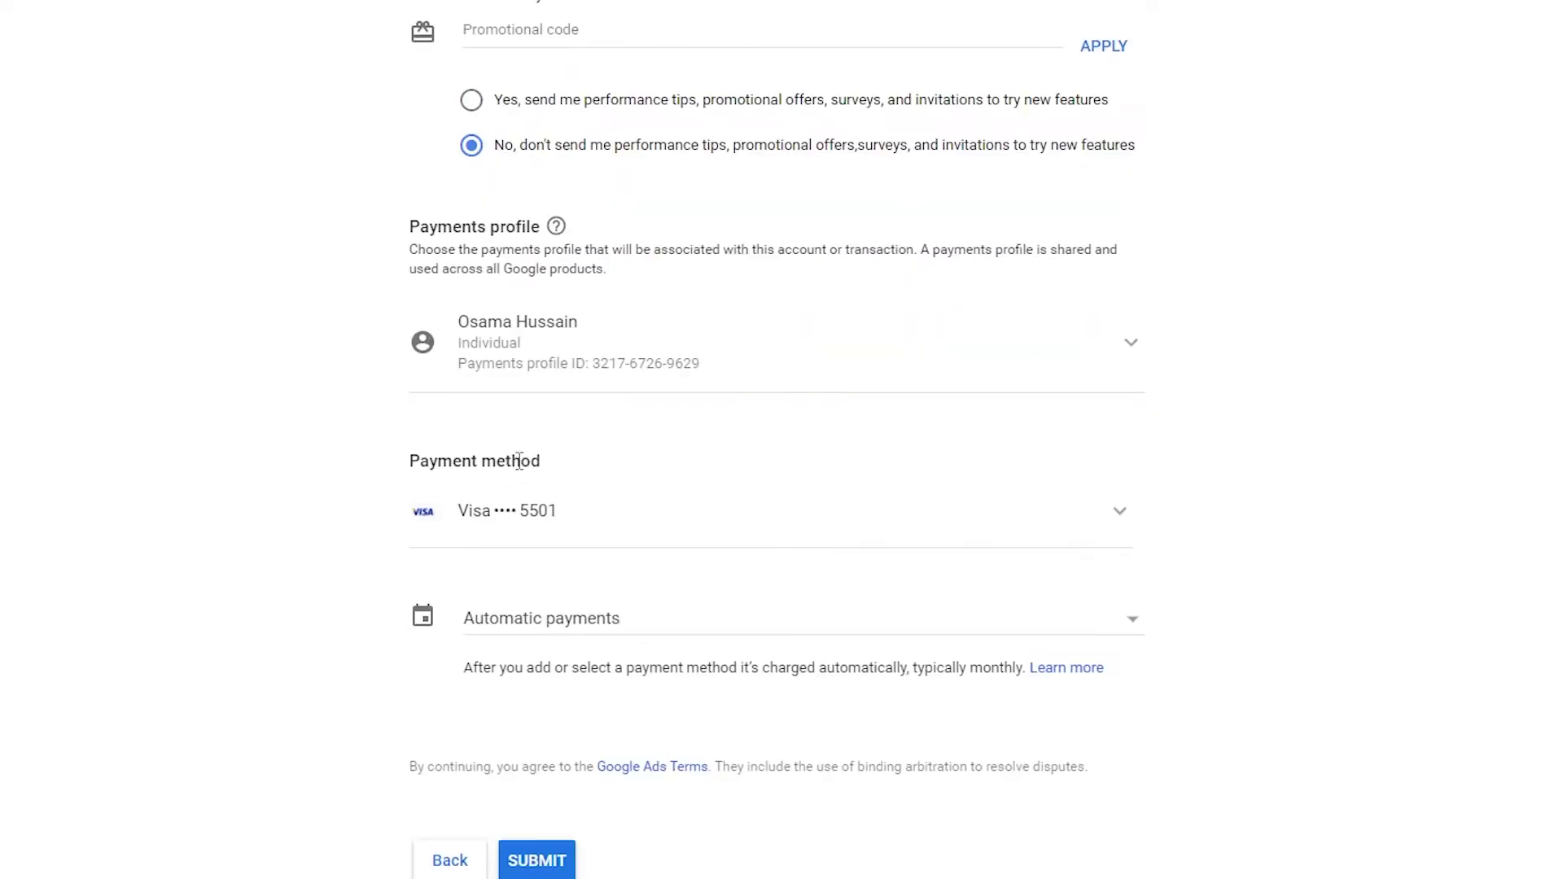
click(1122, 510)
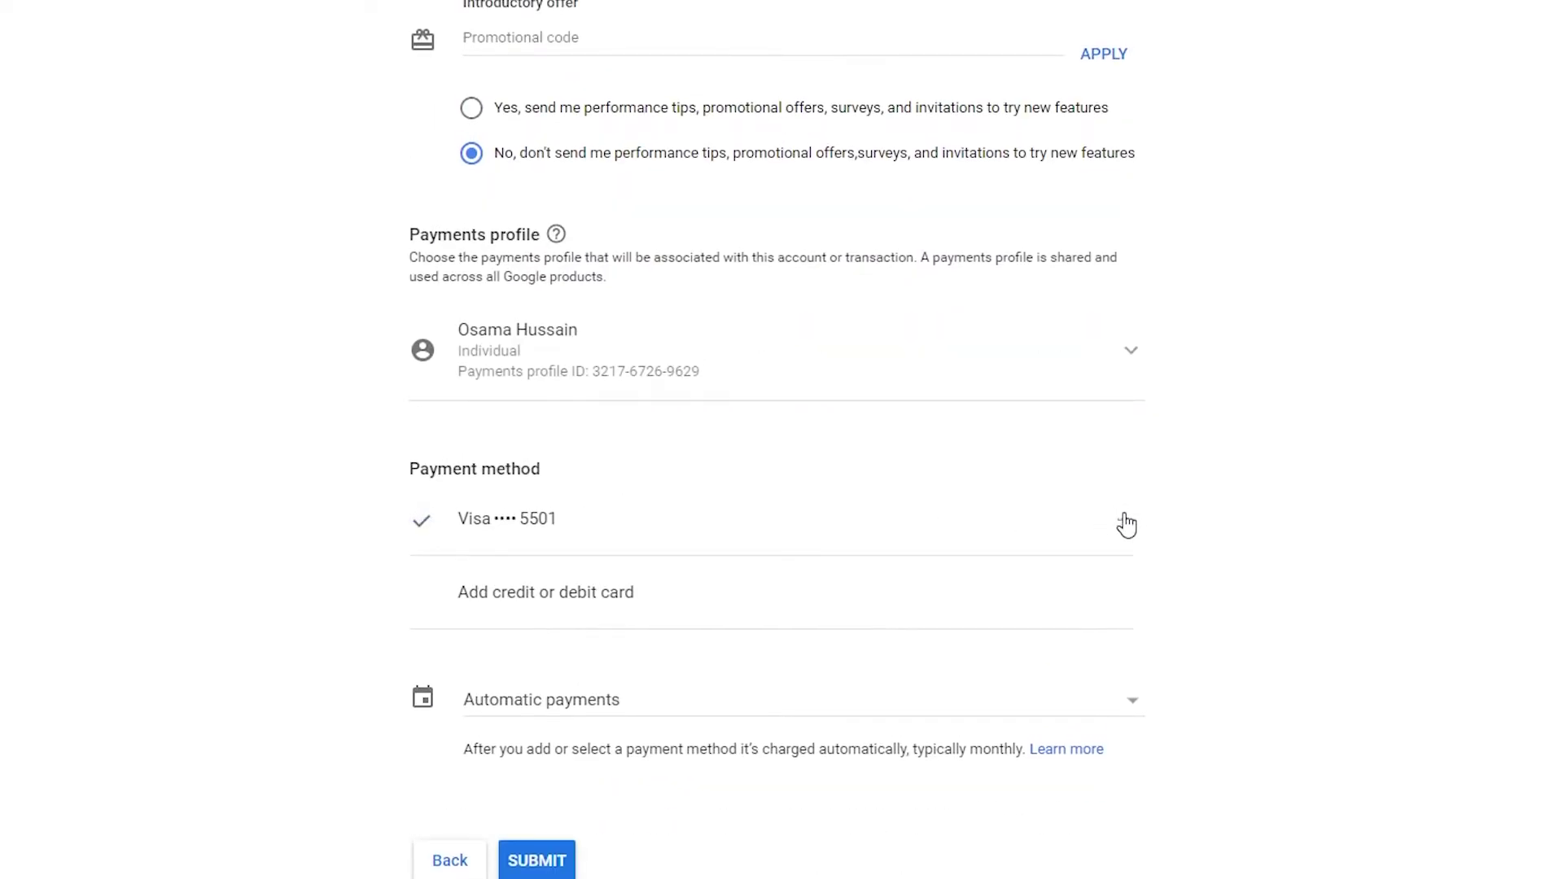
scroll(818, 566, down, 1)
click(597, 623)
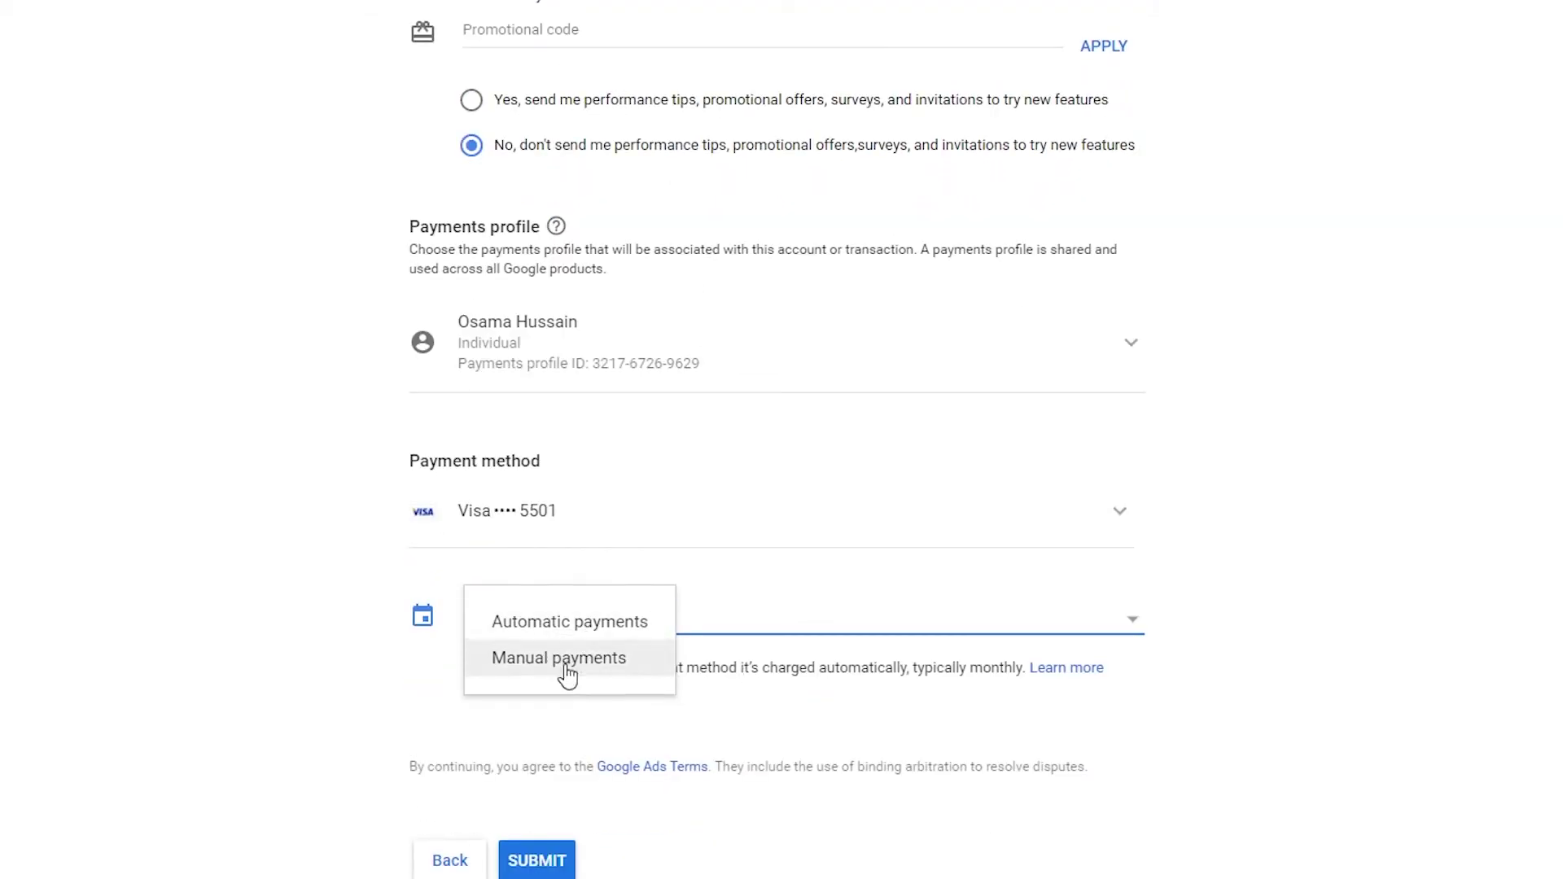
click(1184, 697)
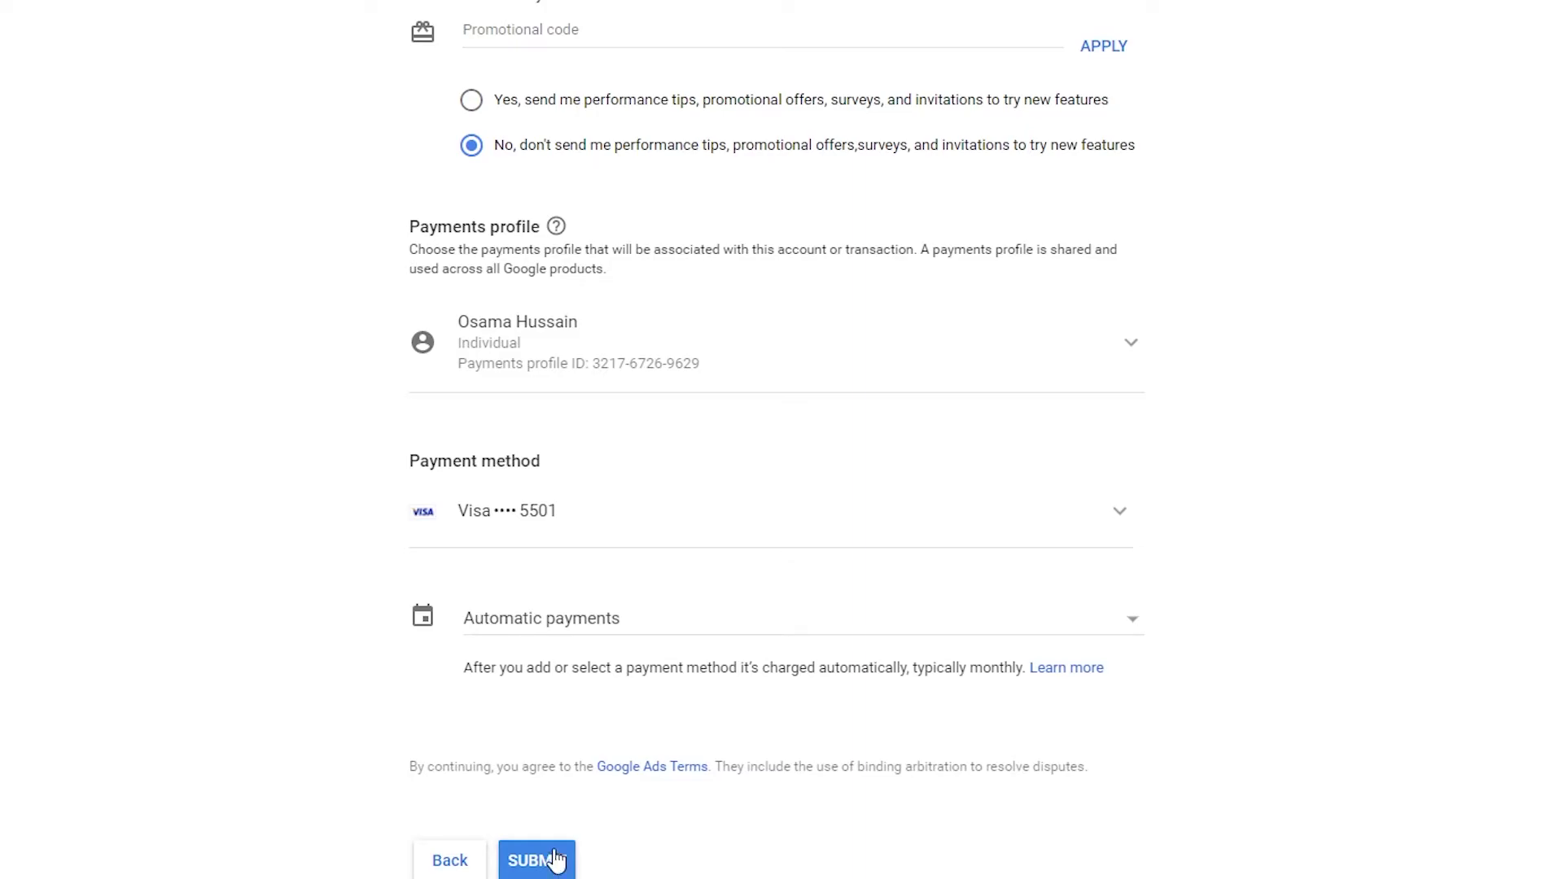
- Submit the payment info and open the campaign's overview to examine its performance, locations, budget and duration
click(515, 871)
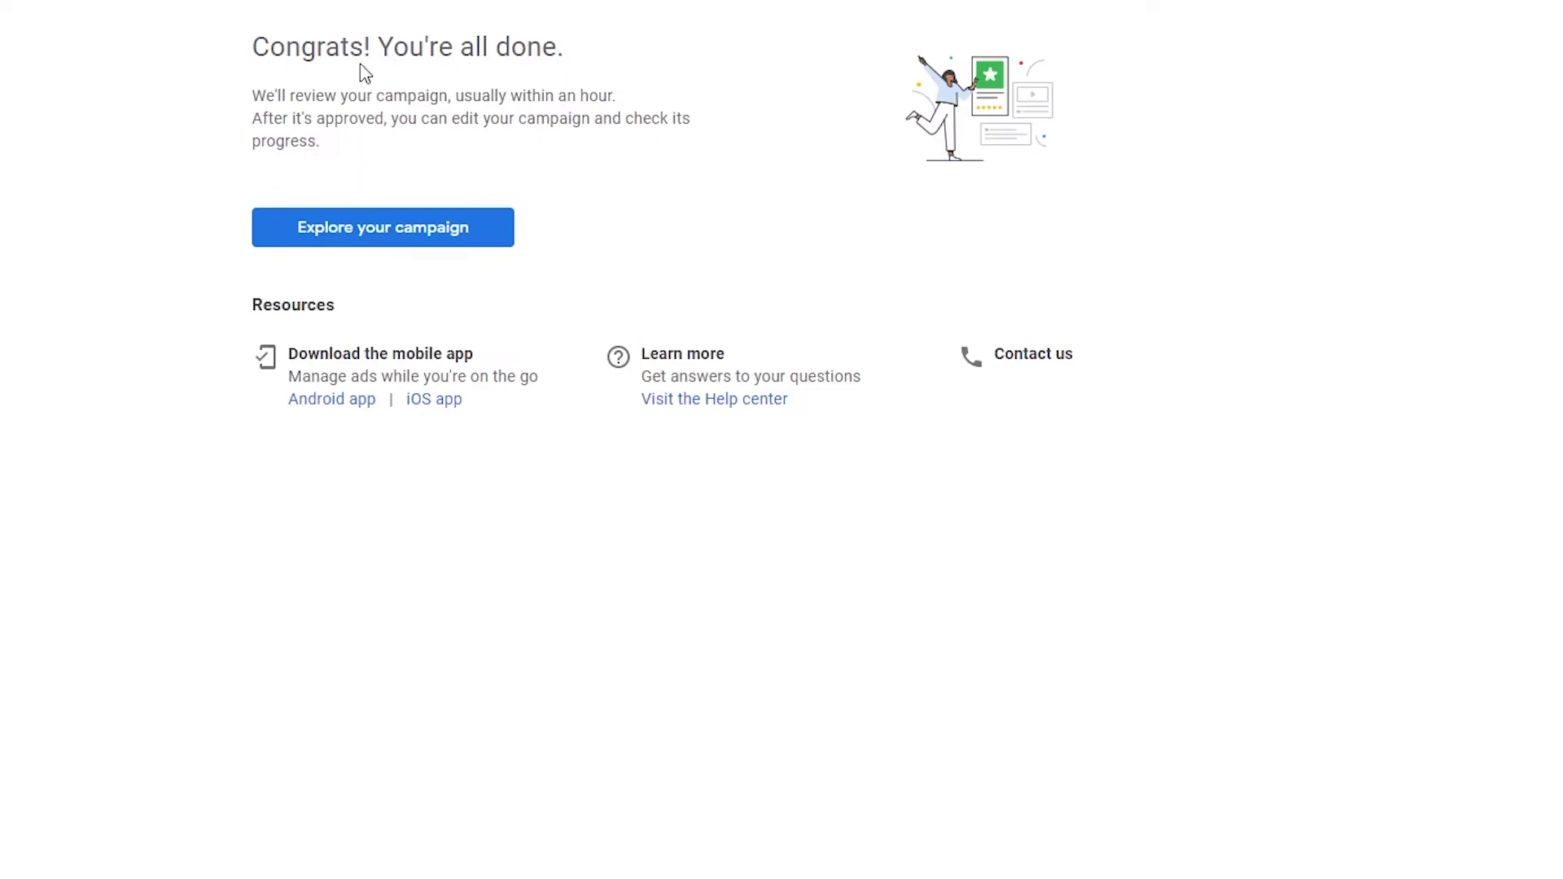
click(424, 254)
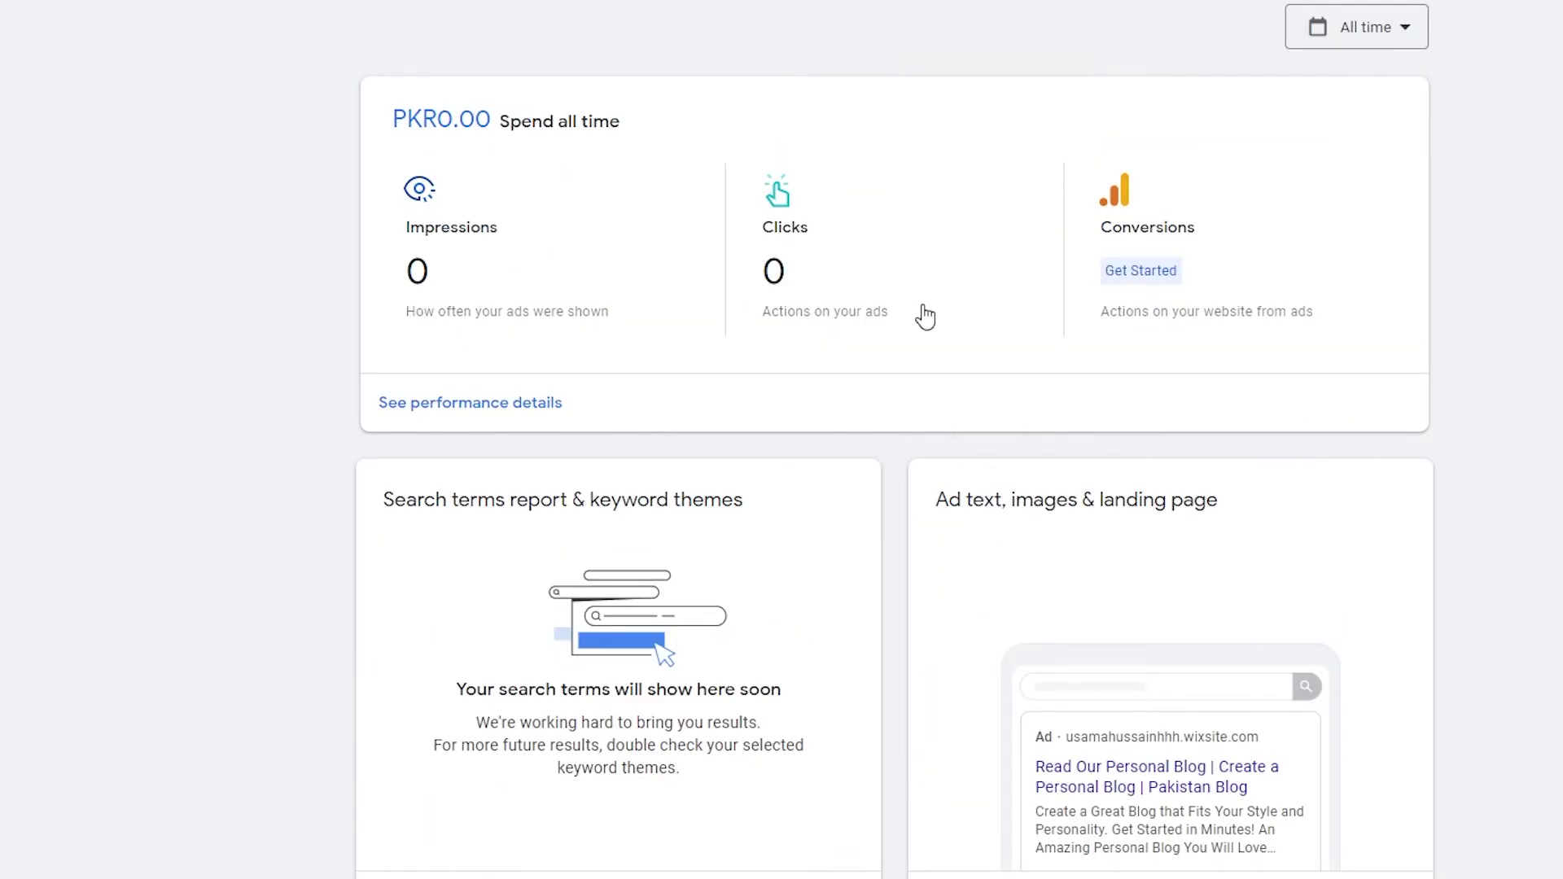
scroll(925, 313, down, 10)
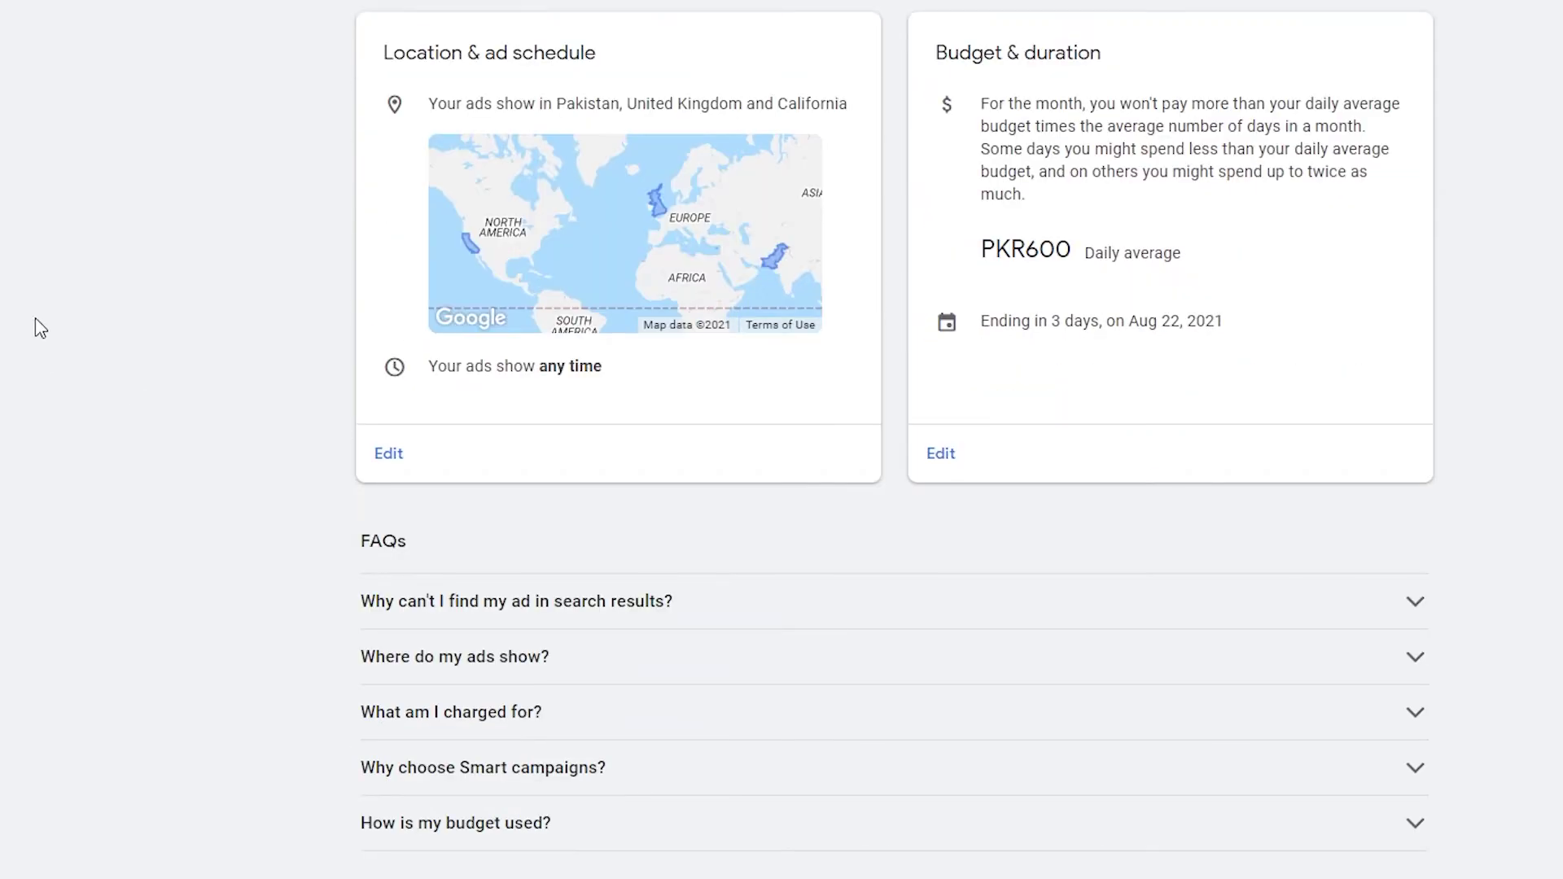
- Start creating another campaign from the list of smart campaigns
scroll(83, 293, up, 5)
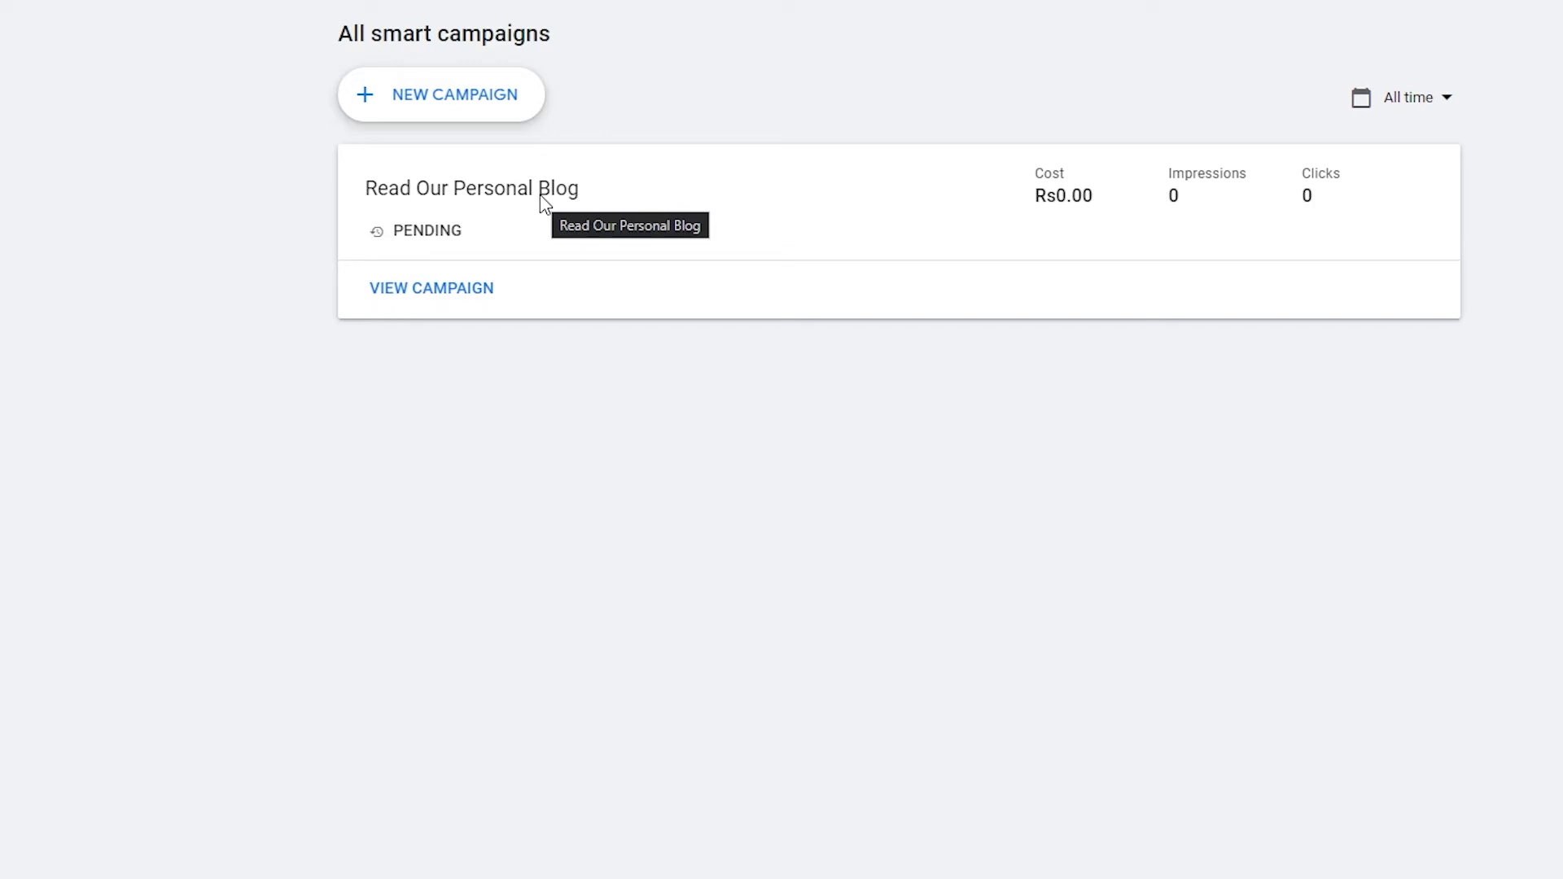
click(508, 113)
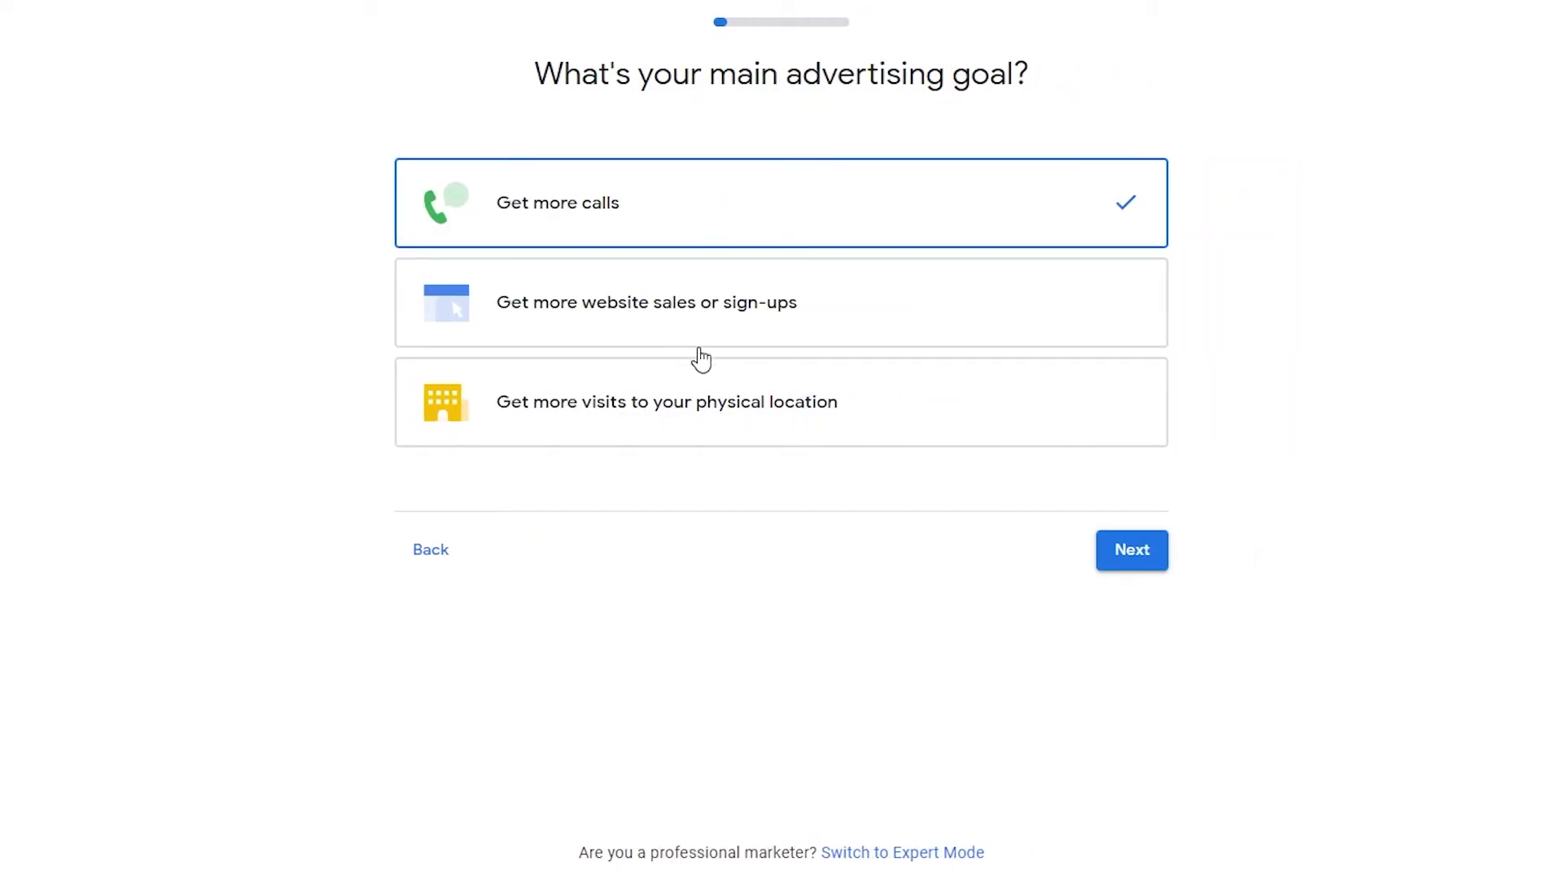
- Choose getting more website sales or sign-ups as the main advertising goal and continue
click(824, 313)
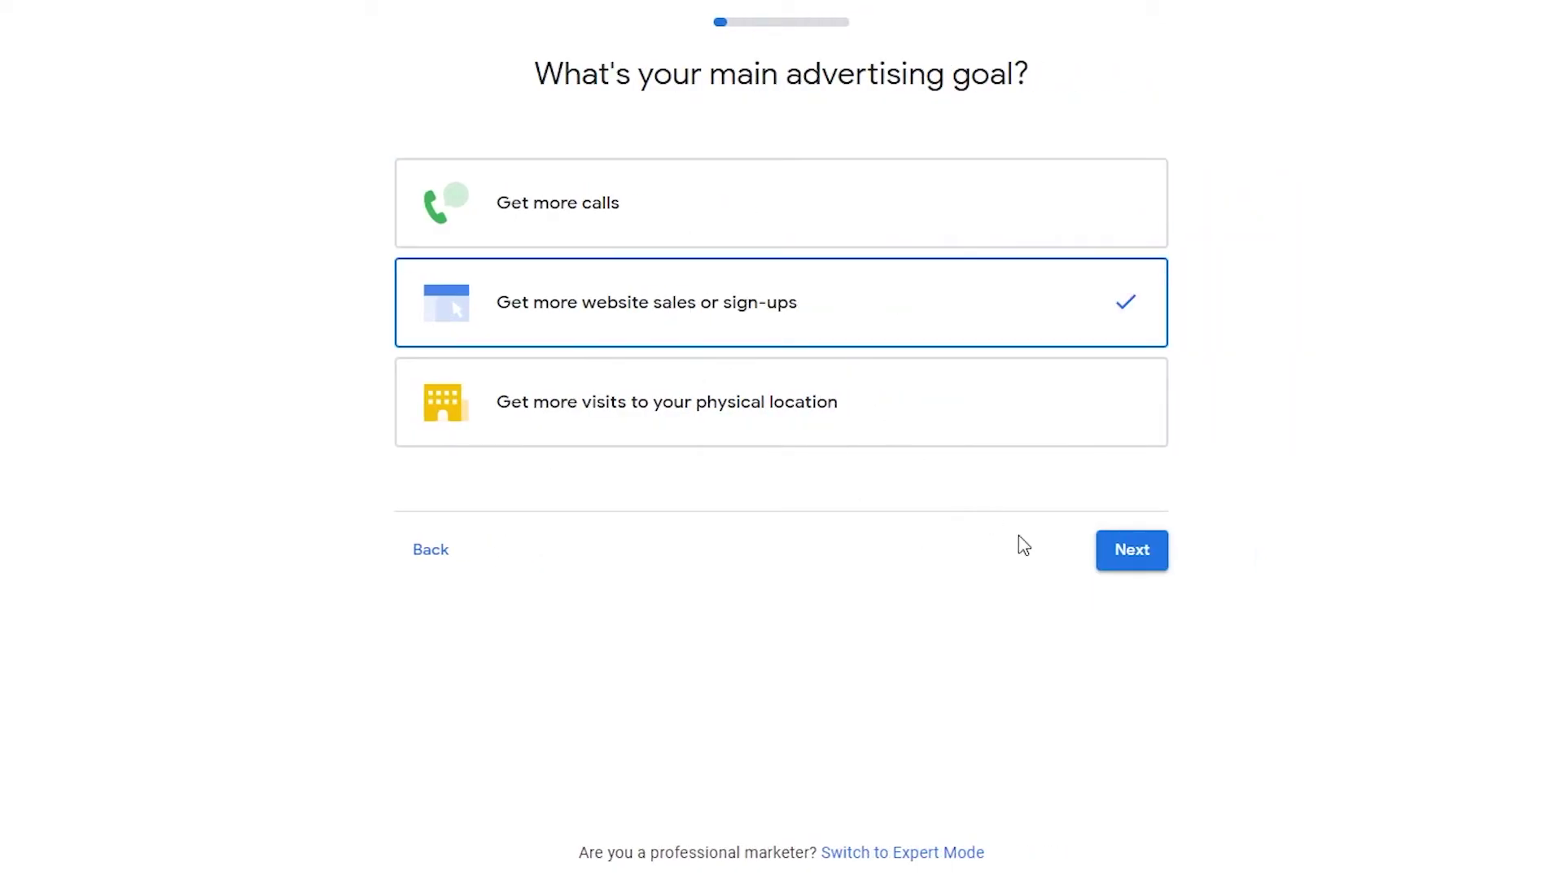
click(1130, 552)
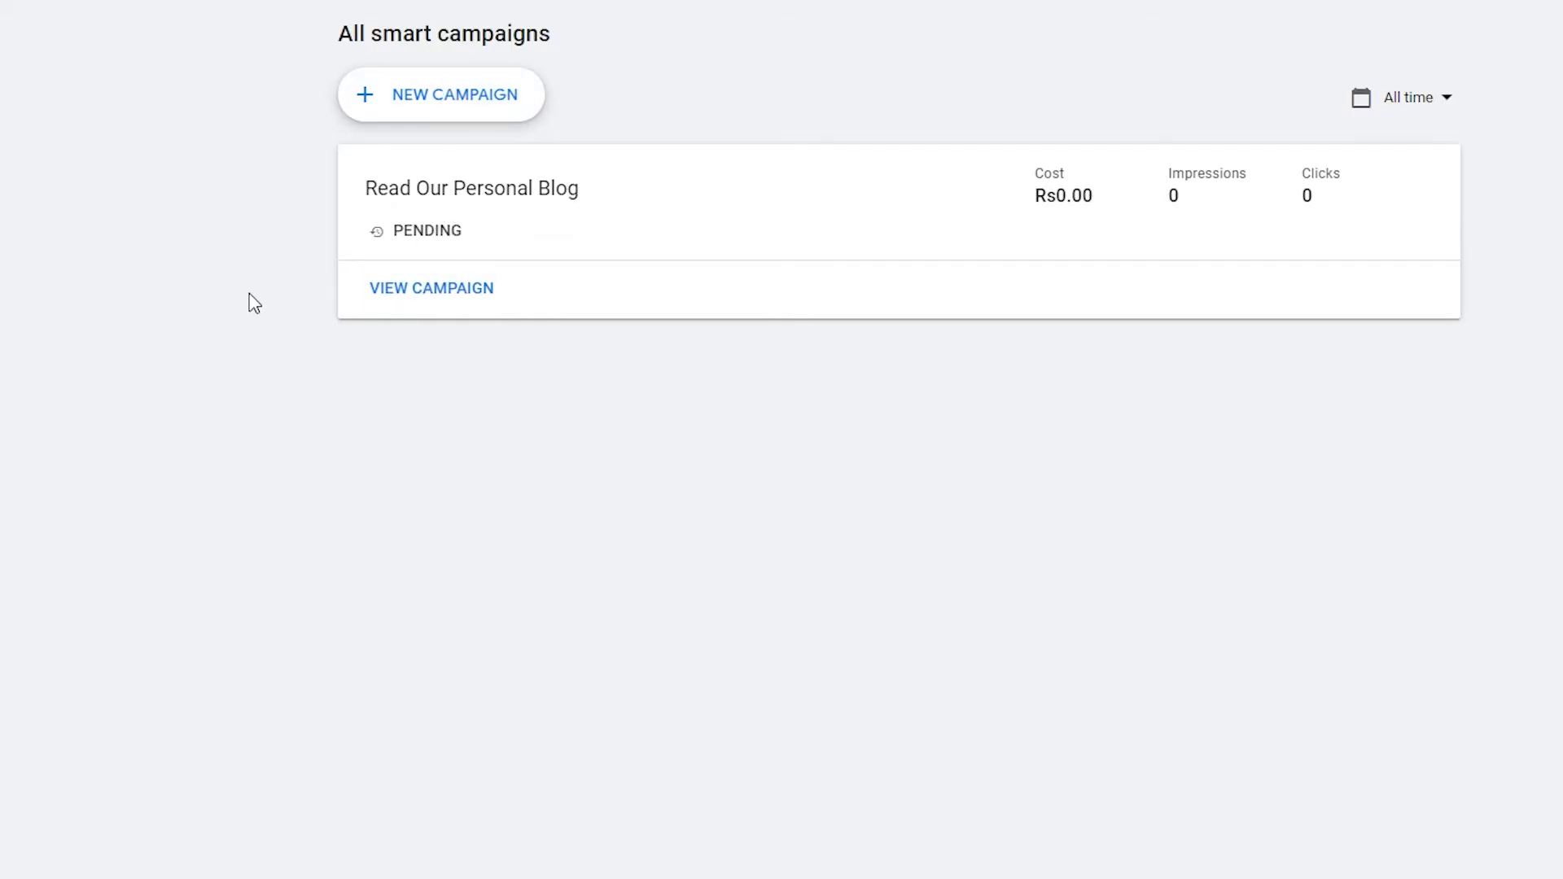
- Start a new campaign in Expert Mode with Website traffic as the goal and Video as the campaign type
click(441, 121)
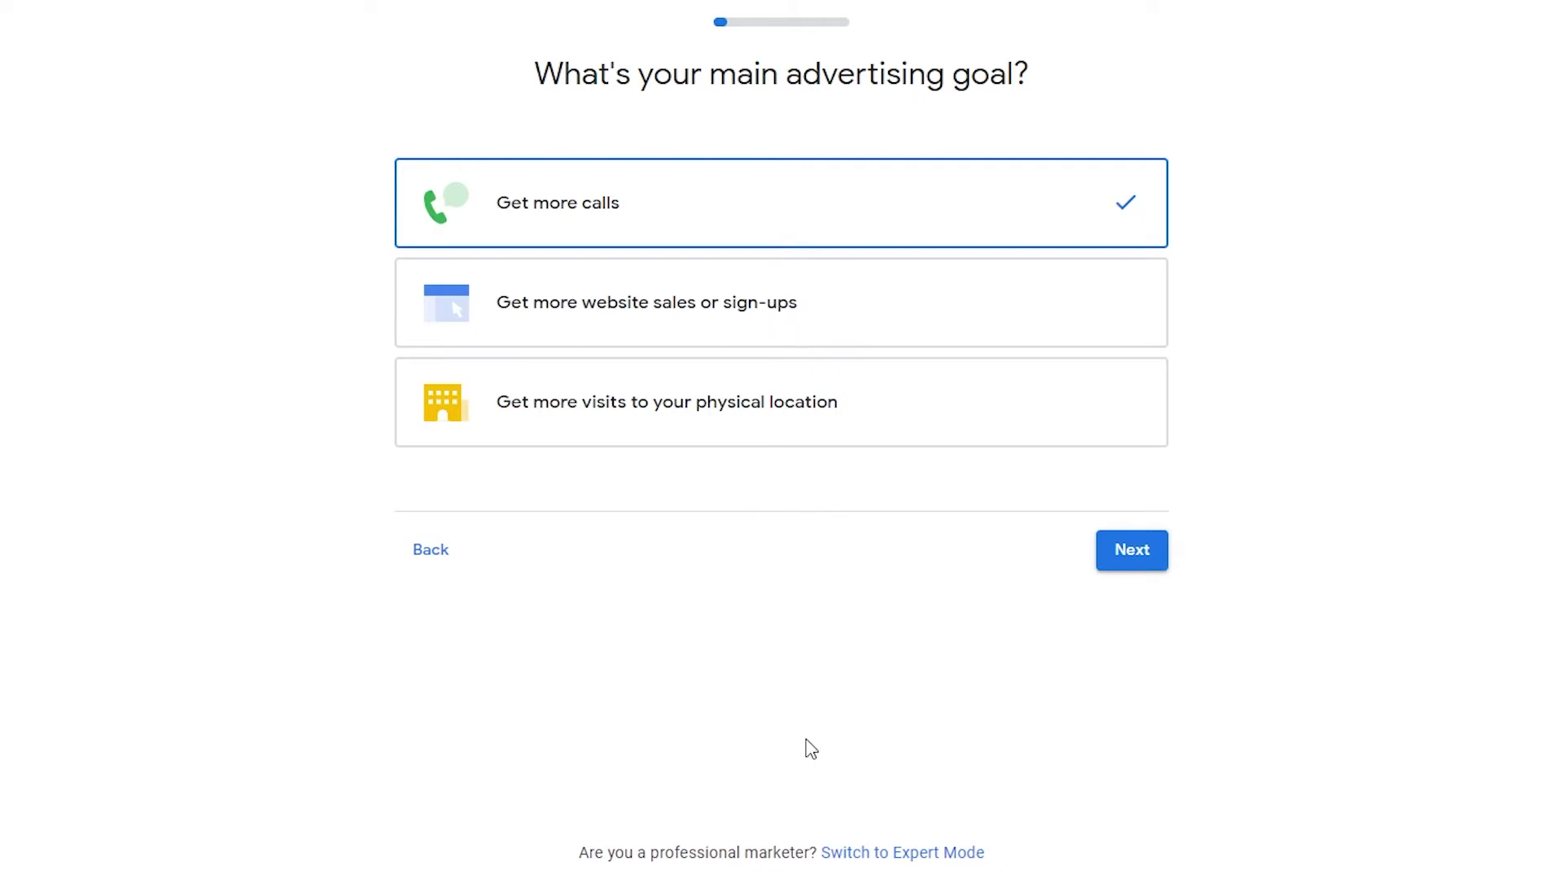
click(882, 854)
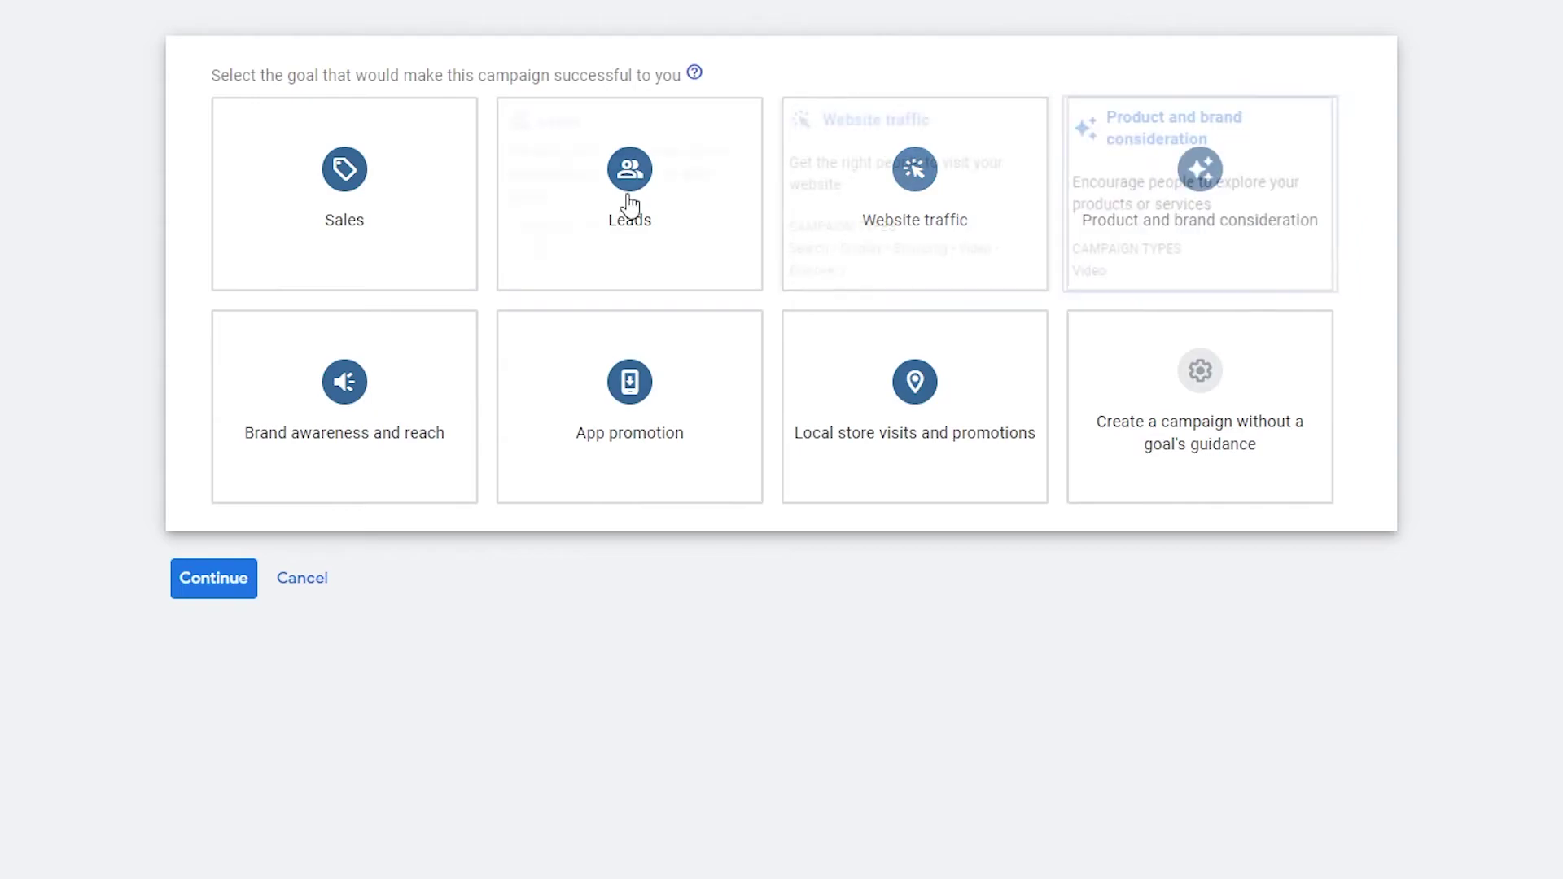
click(907, 251)
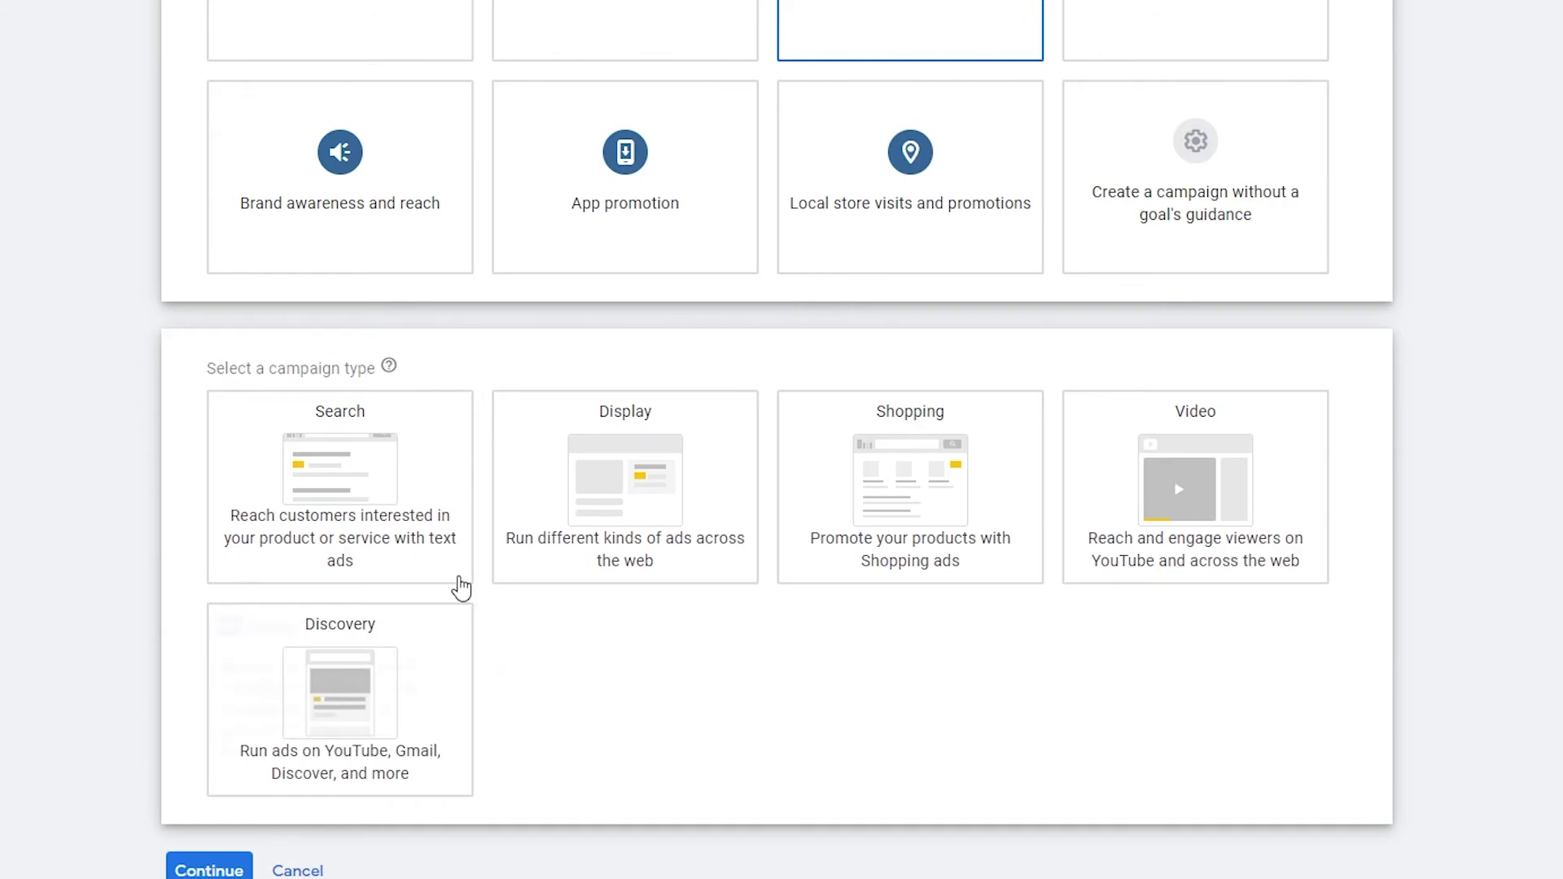
click(419, 565)
click(1207, 511)
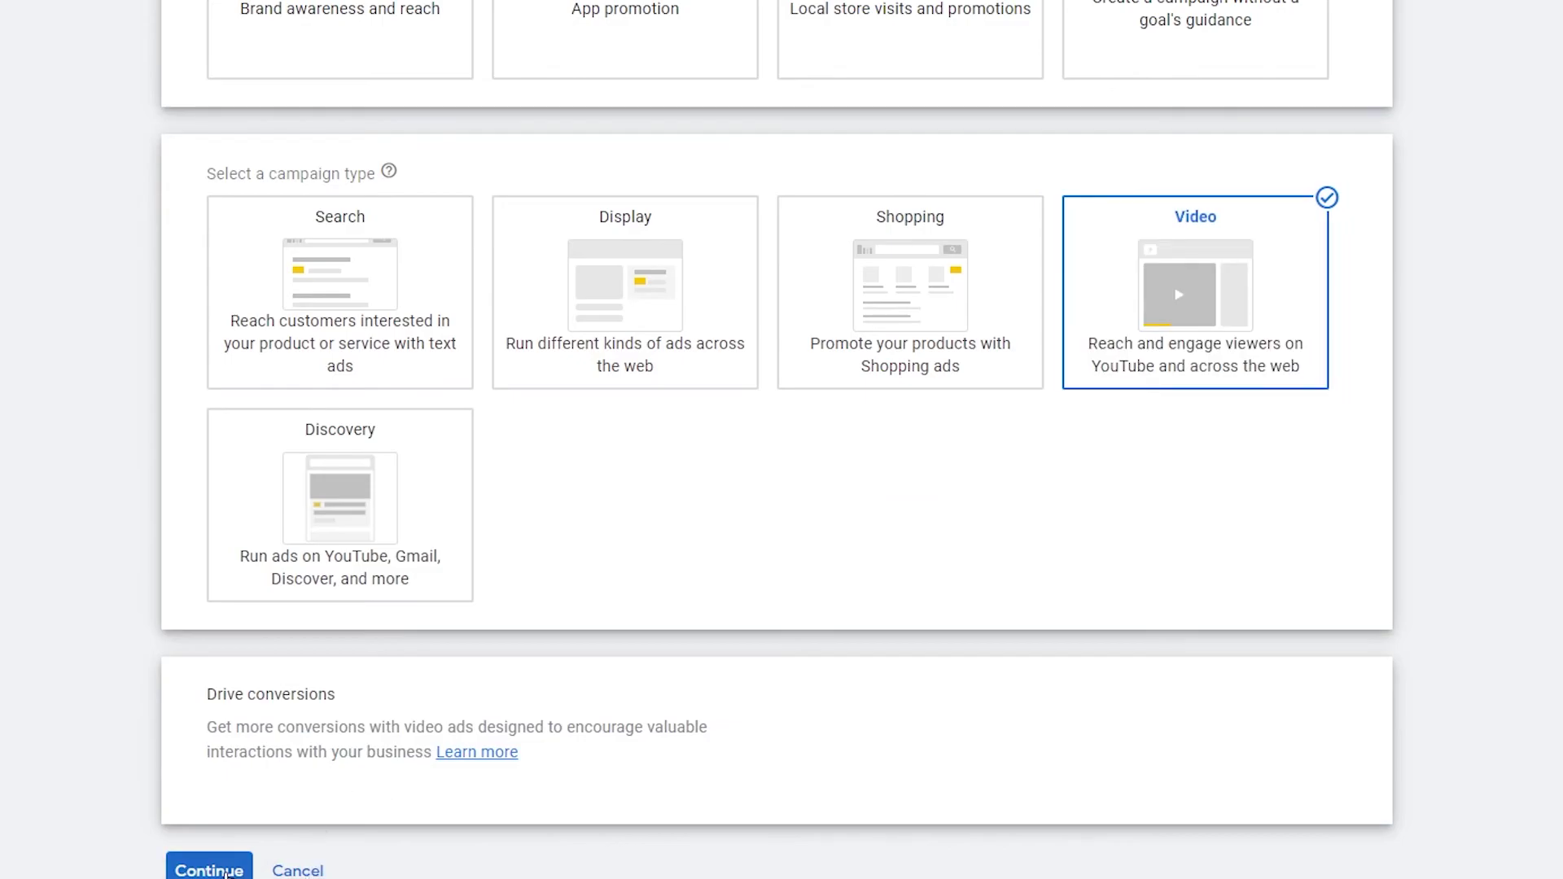
click(209, 870)
- Look through the video campaign's bid strategy, budget and dates, networks, locations, languages, content exclusions and ad extensions
scroll(252, 472, down, 5)
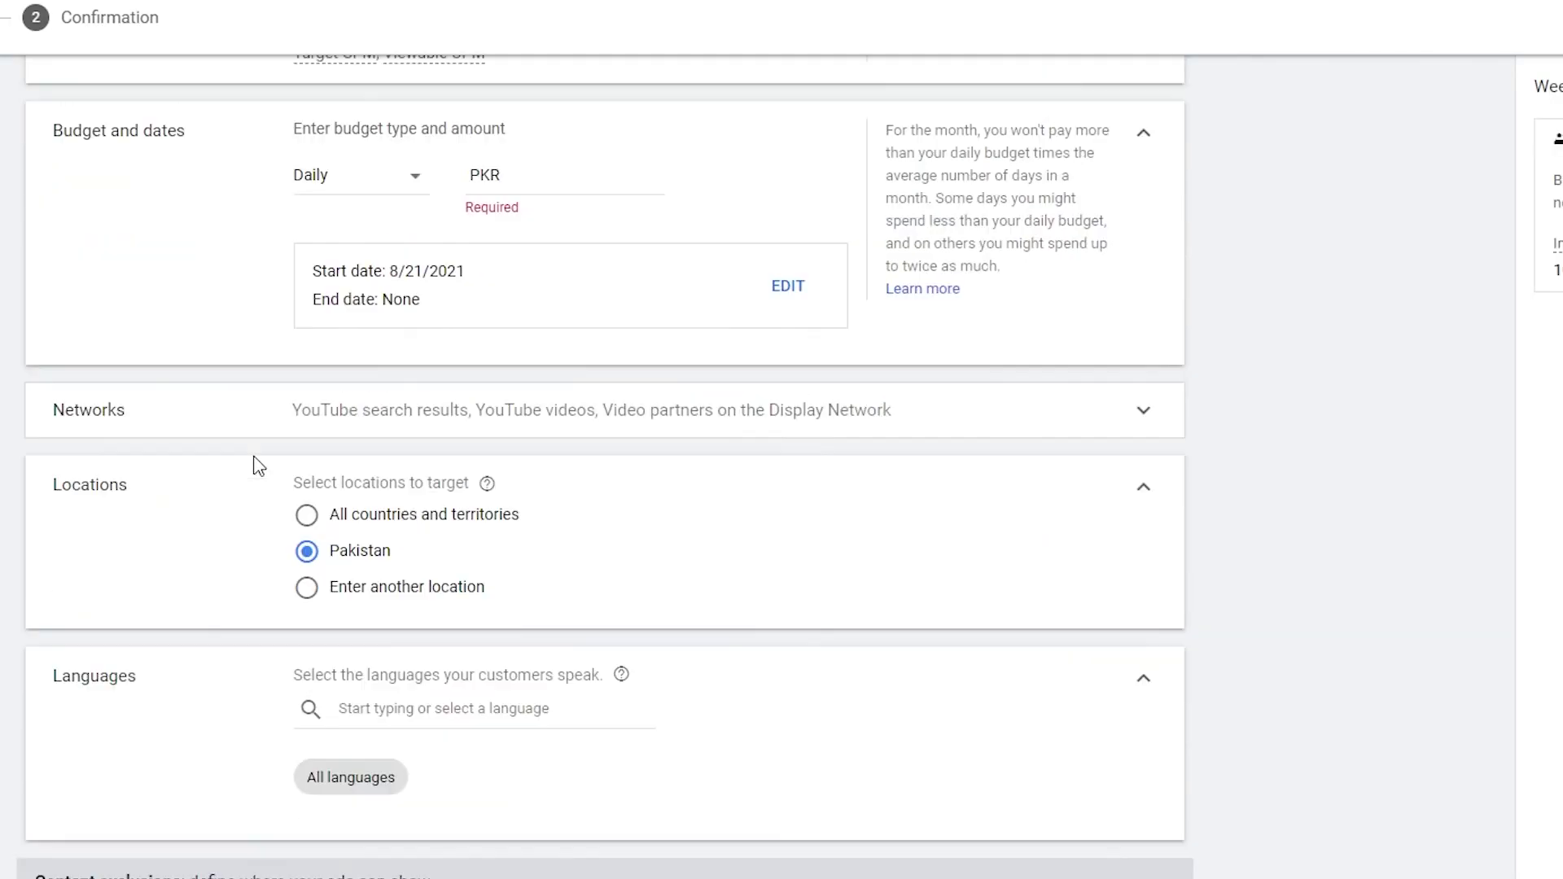
scroll(259, 466, down, 3)
scroll(256, 468, down, 11)
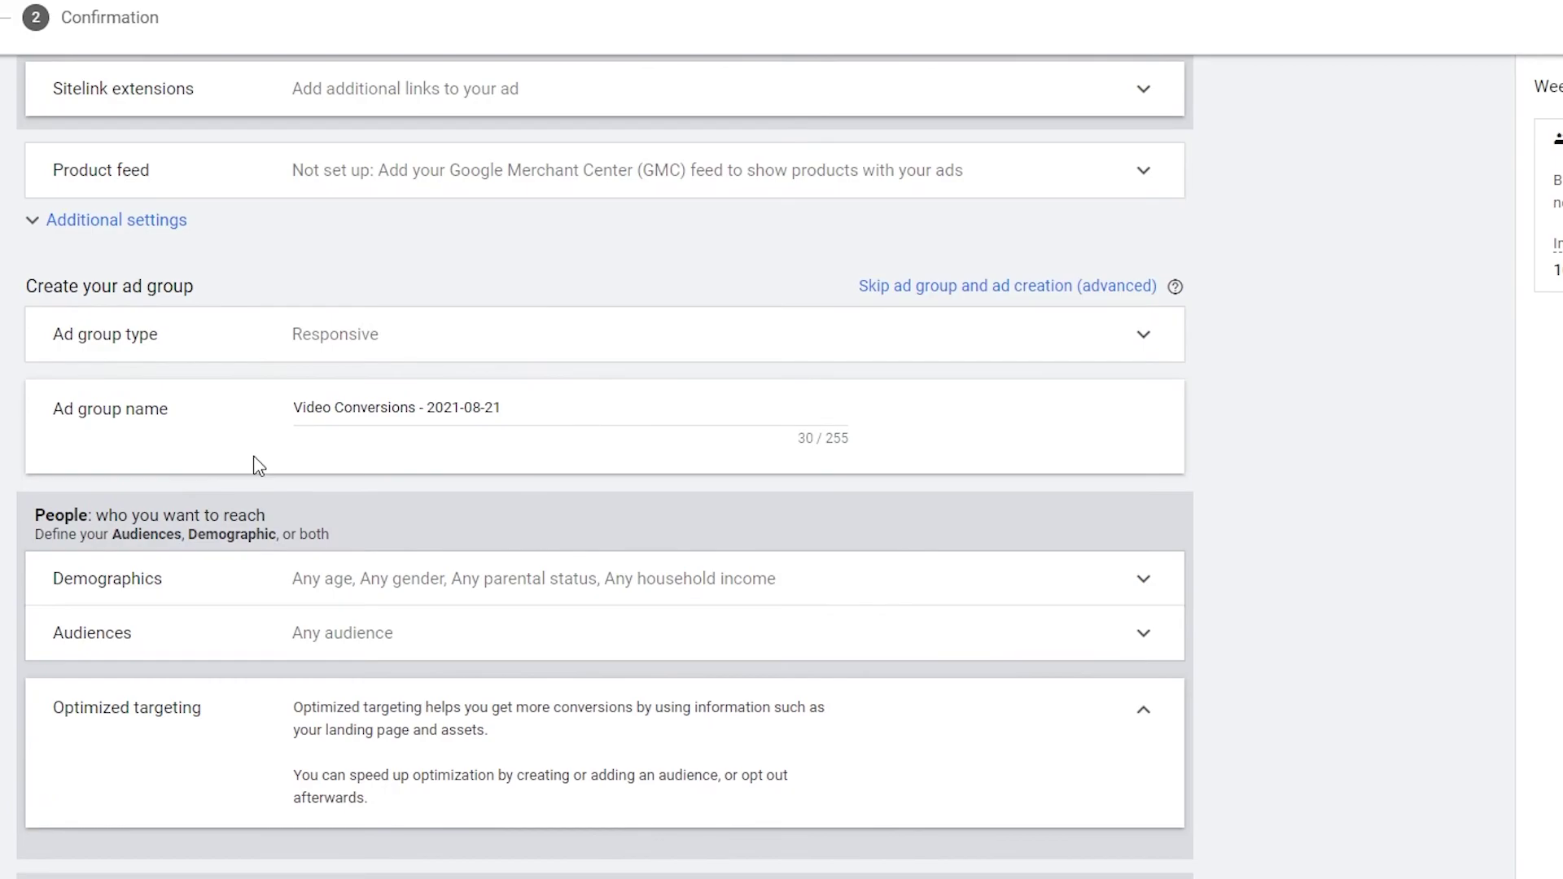
scroll(252, 464, up, 20)
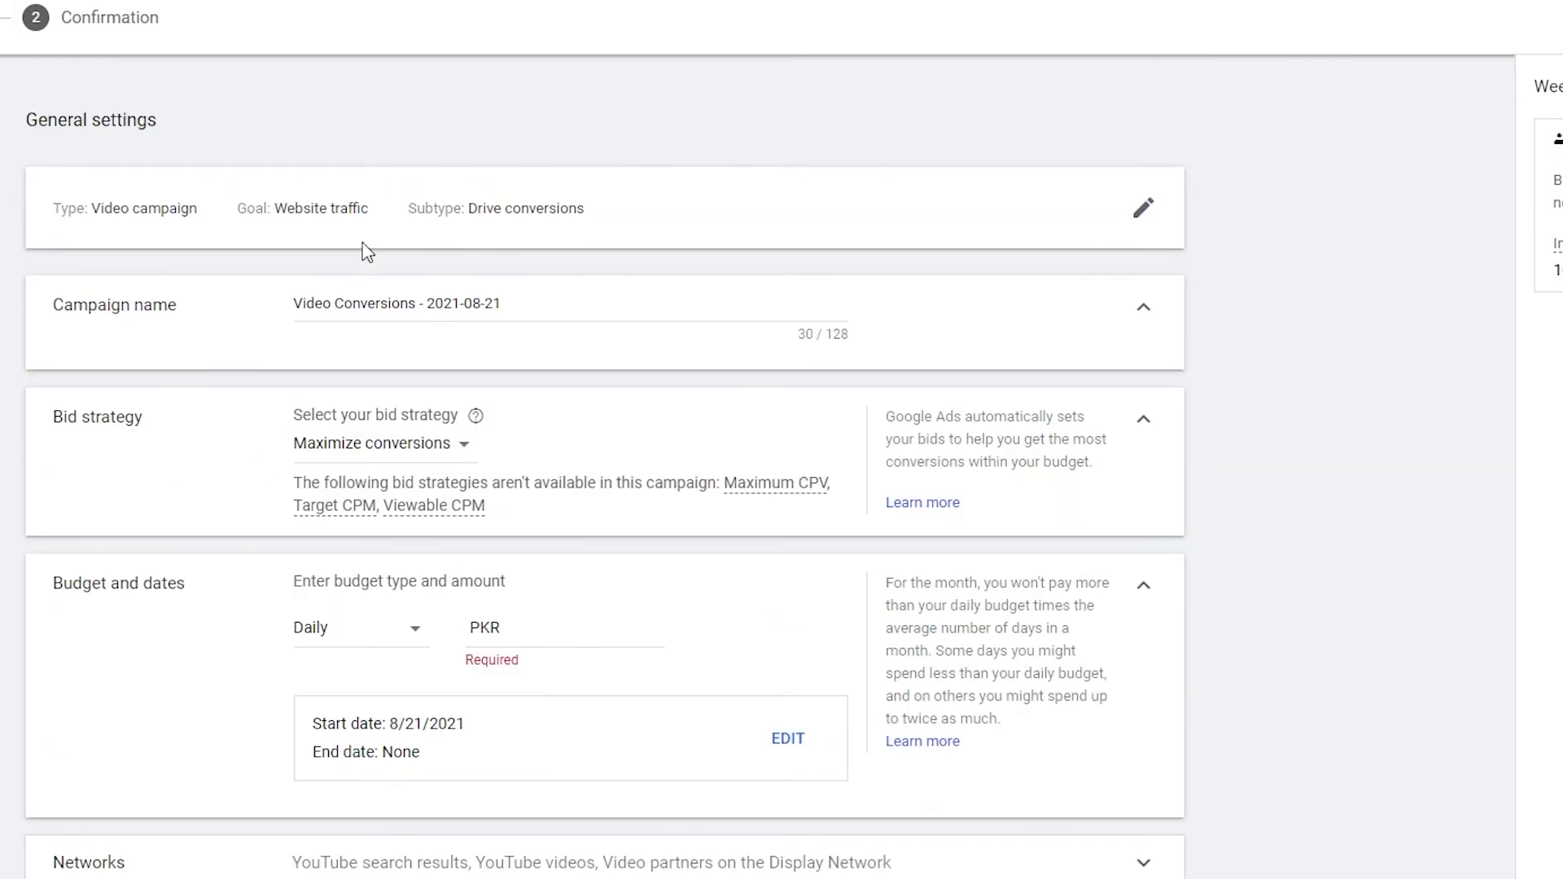
scroll(295, 326, down, 3)
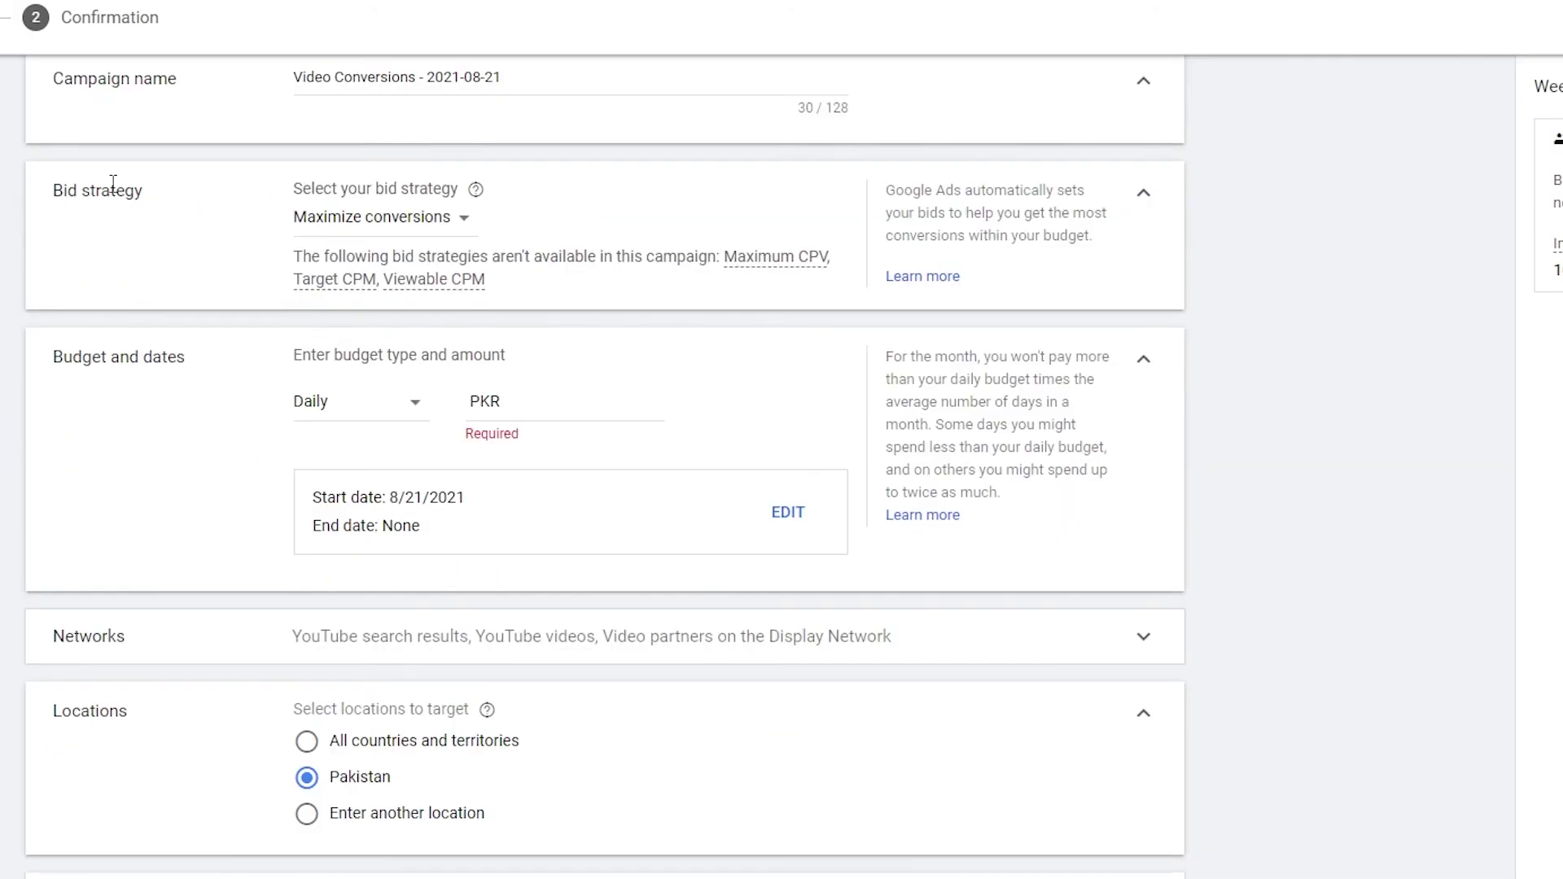
scroll(175, 342, down, 1)
scroll(273, 262, down, 2)
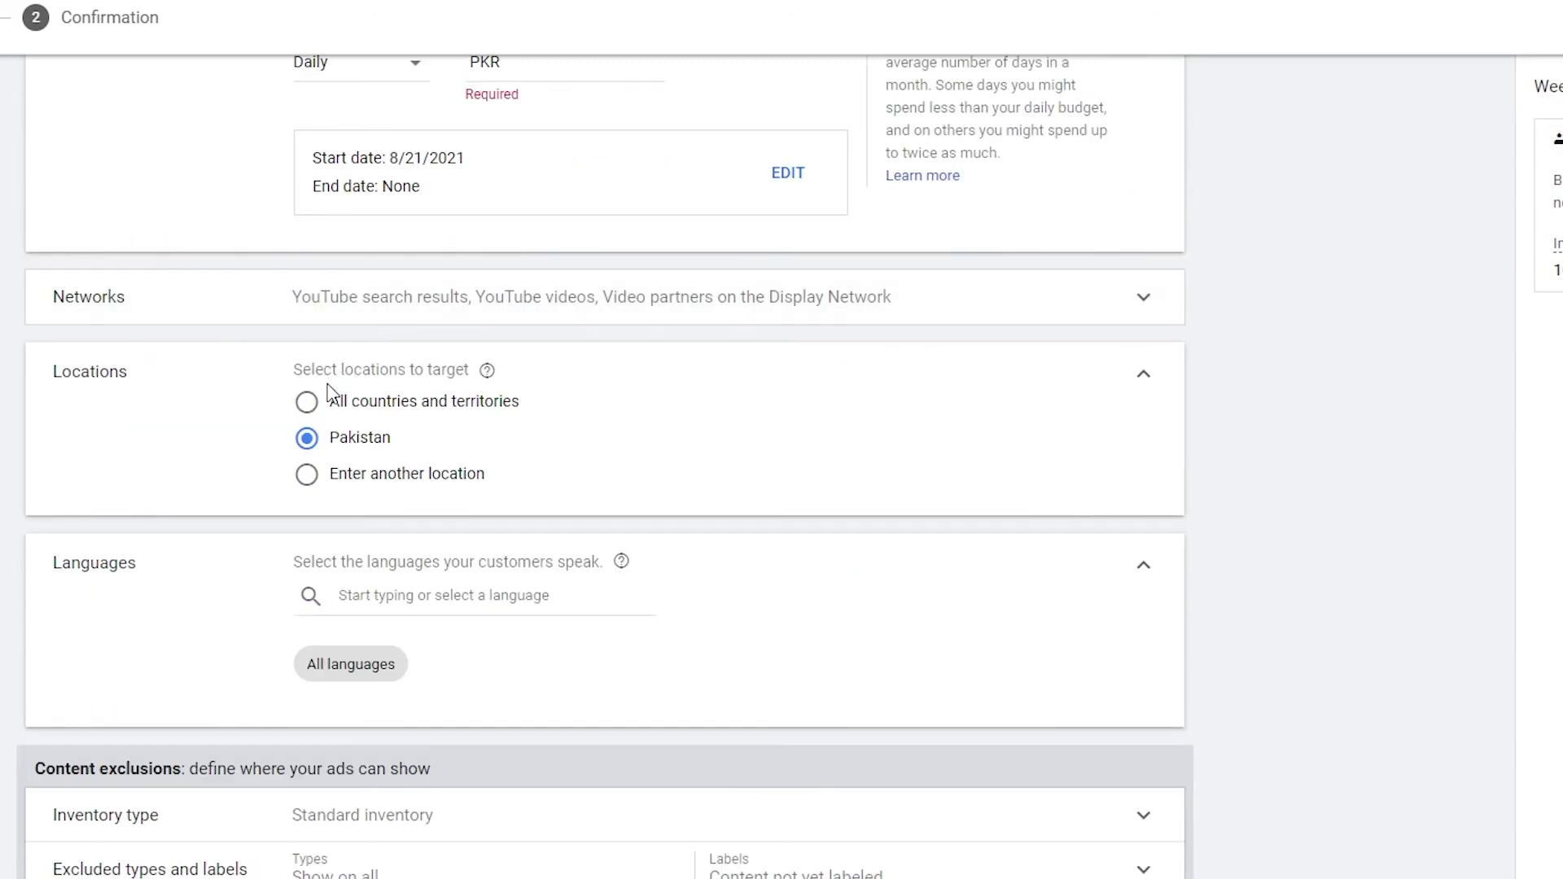
scroll(331, 390, down, 2)
scroll(358, 405, down, 1)
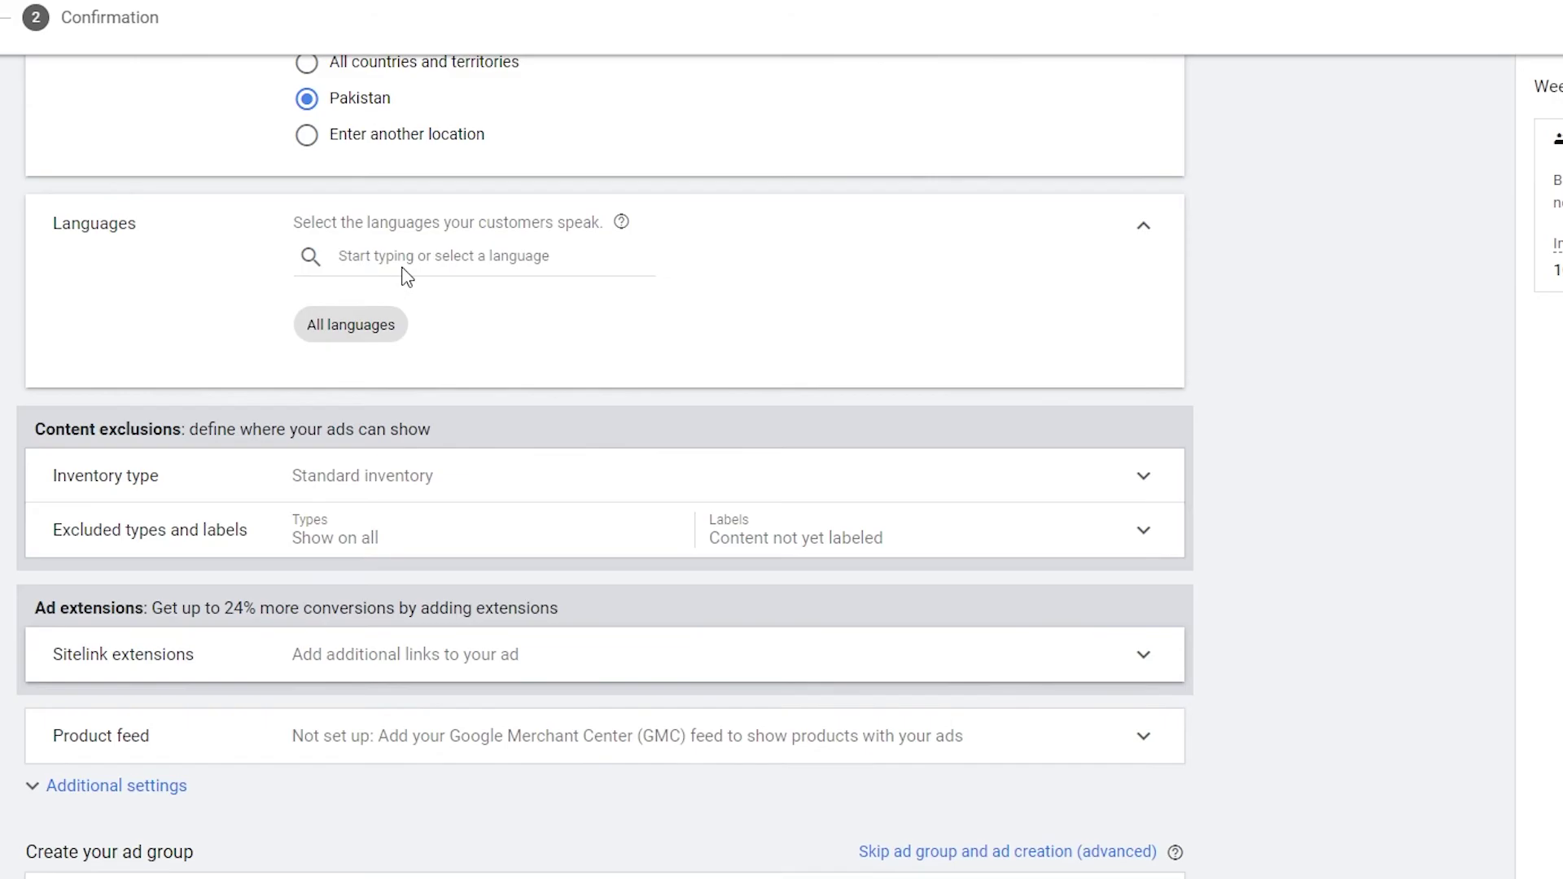
scroll(108, 509, down, 5)
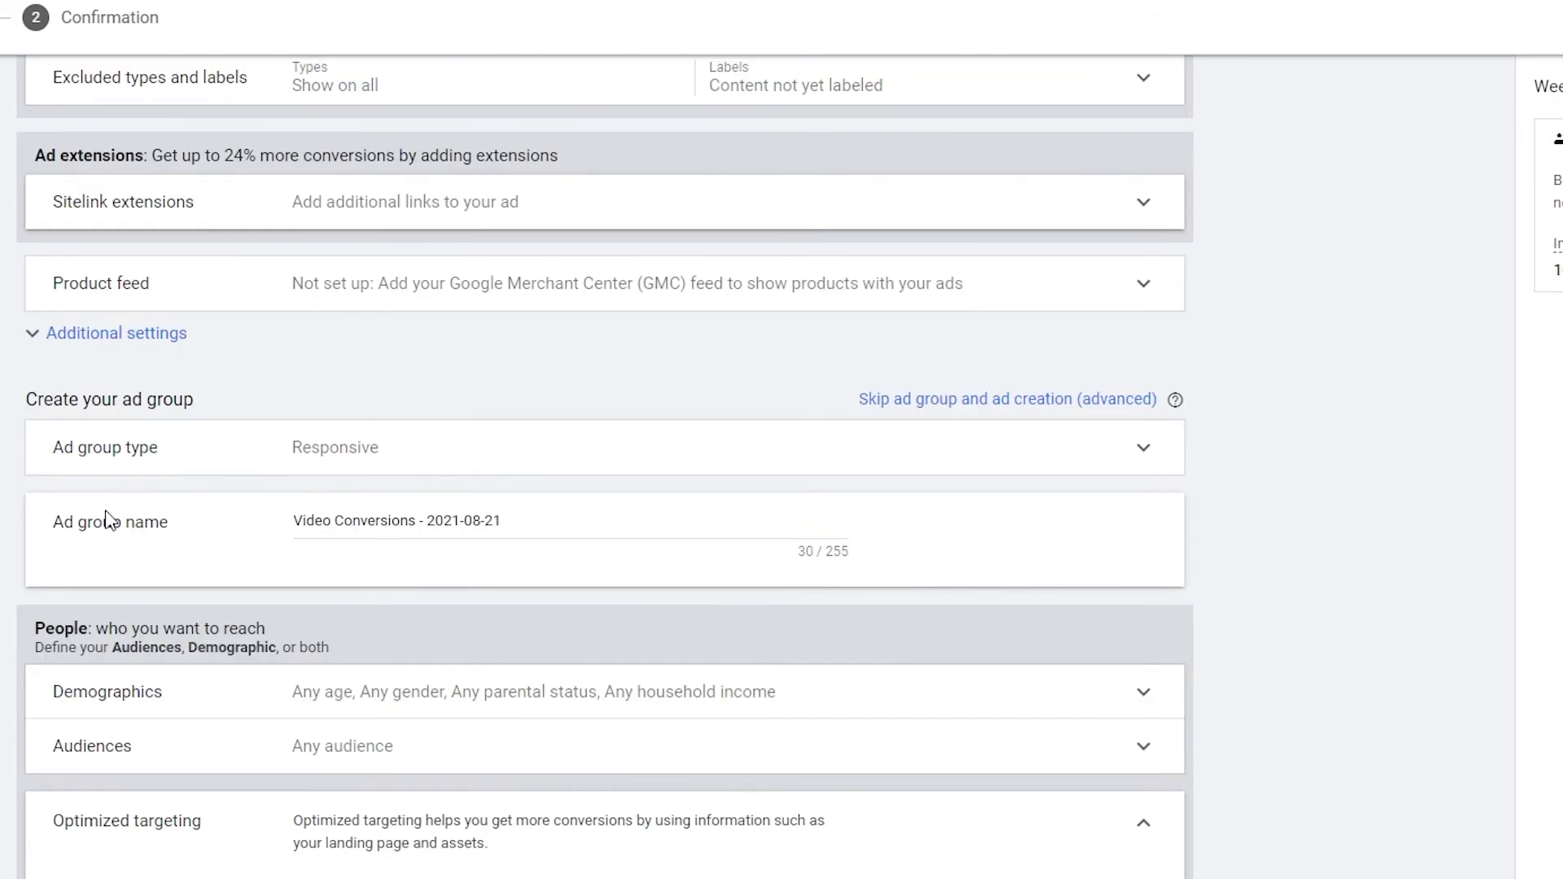
scroll(95, 475, up, 4)
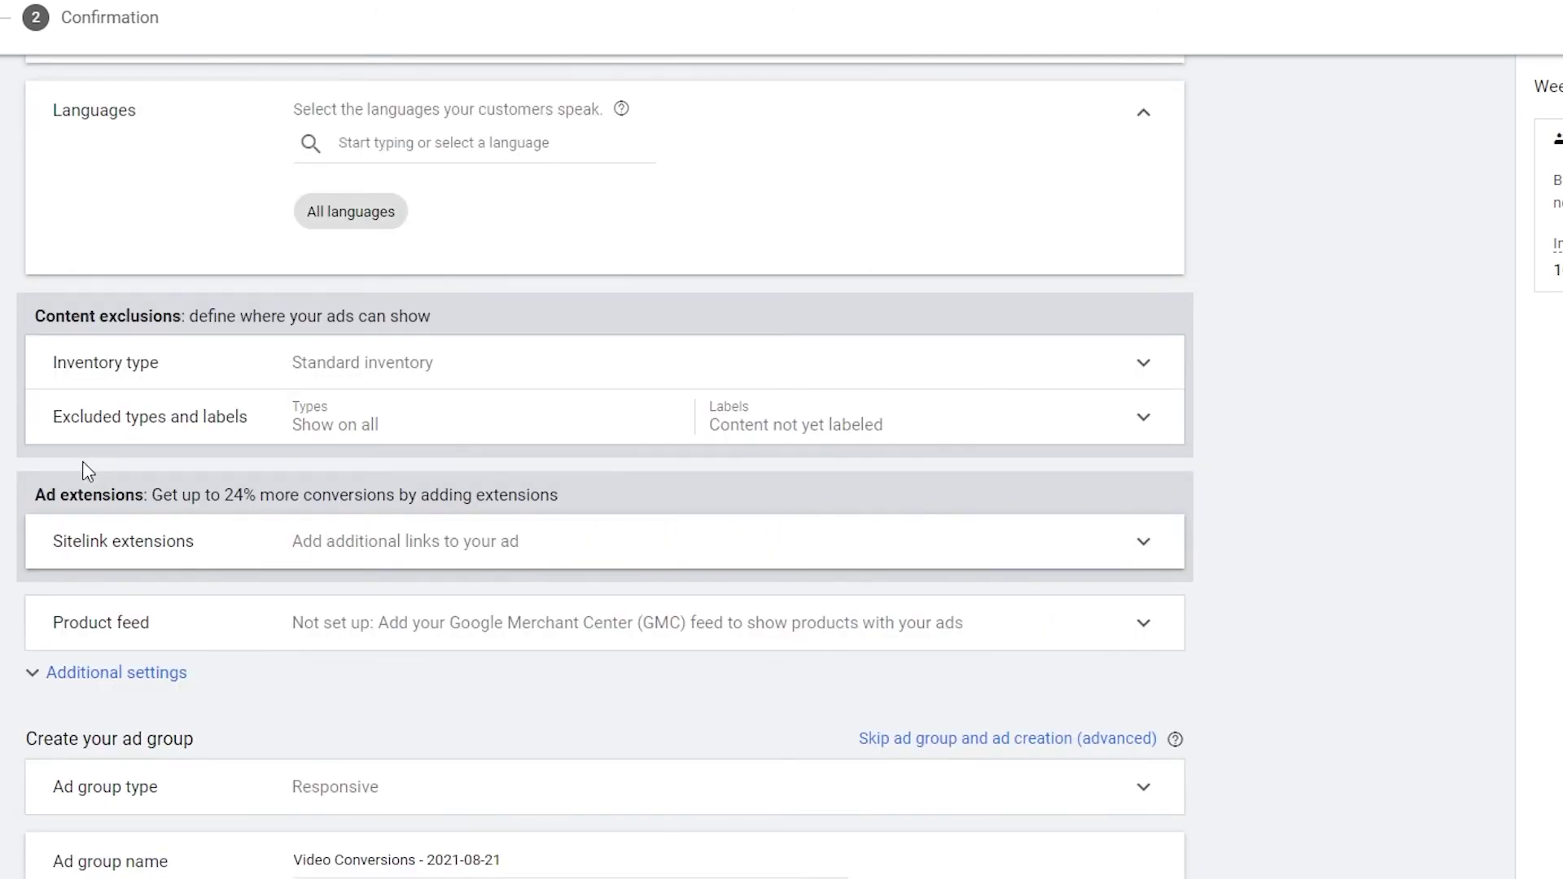
- Examine the ad group's people and content targeting and the video ad section of the campaign form
scroll(85, 464, down, 14)
scroll(216, 505, down, 6)
scroll(471, 636, up, 1)
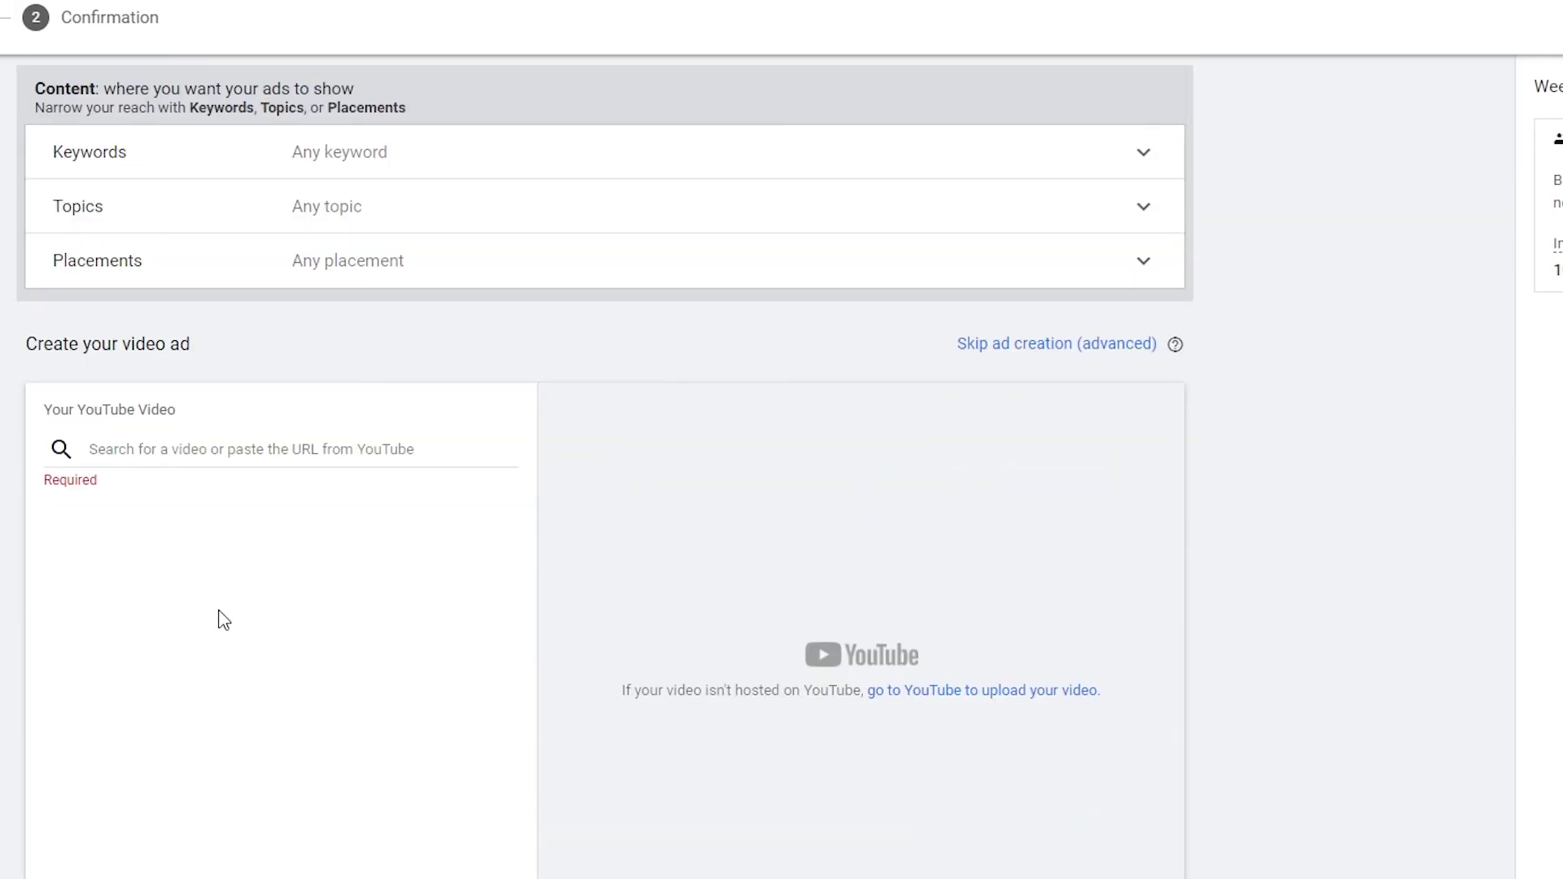
scroll(325, 732, down, 2)
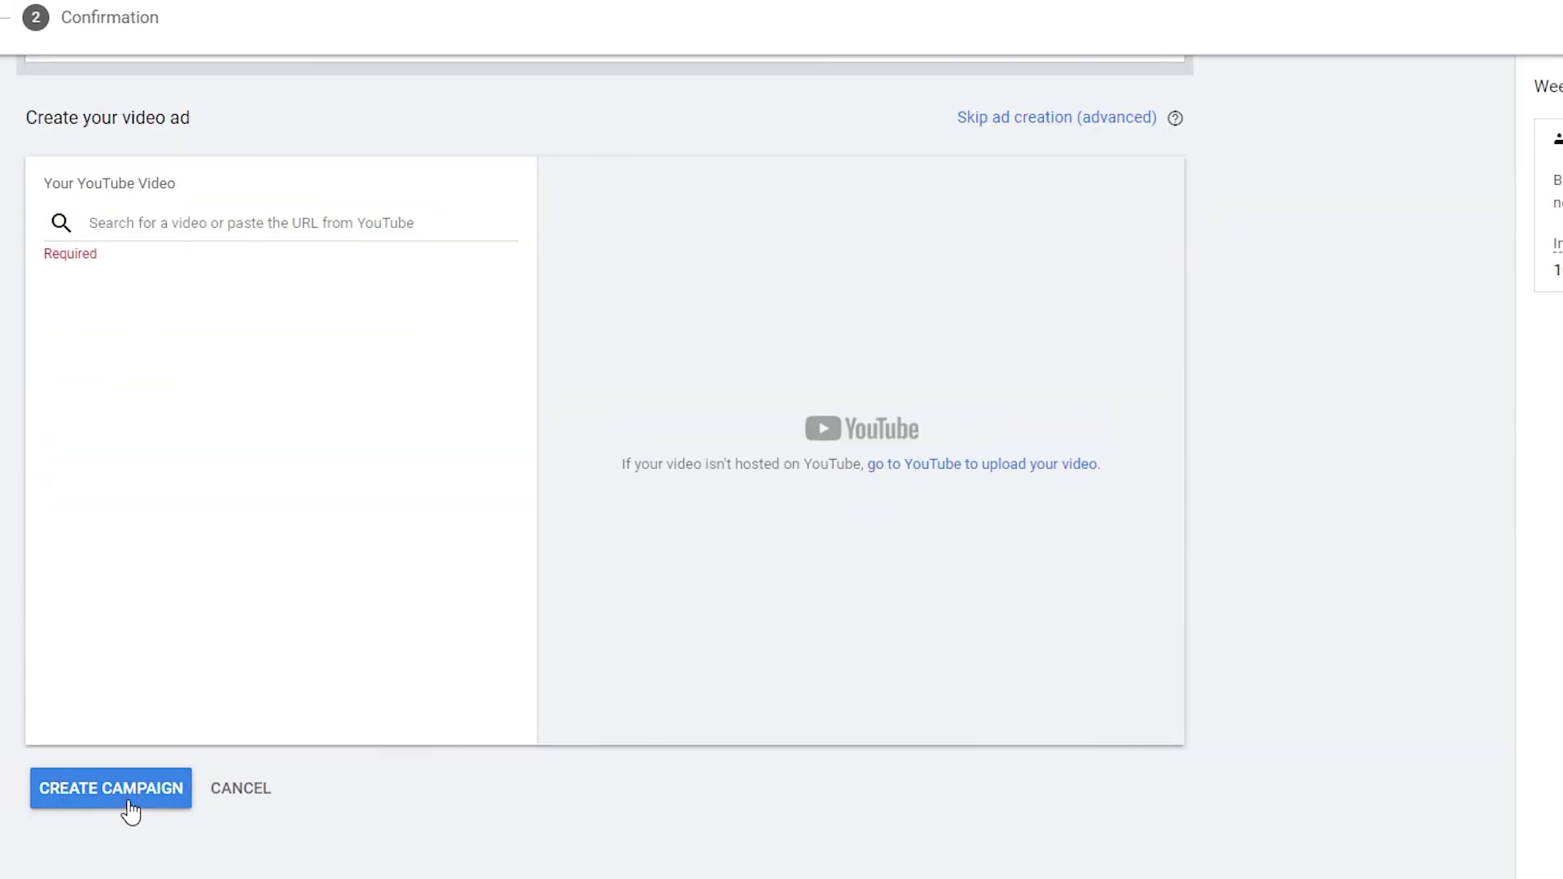
scroll(130, 810, up, 7)
scroll(169, 783, up, 8)
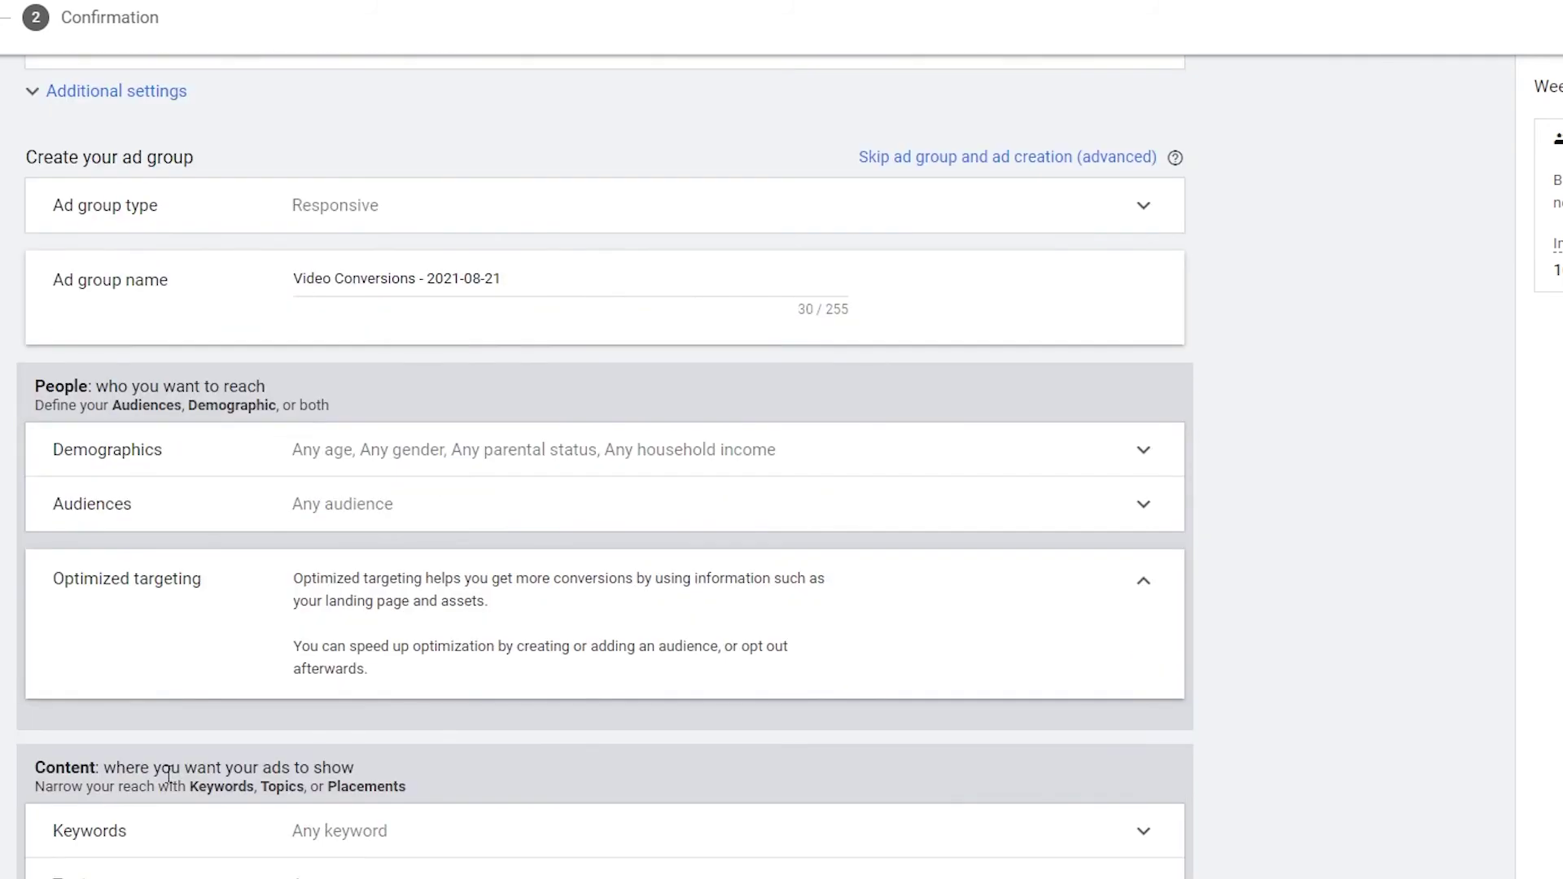
scroll(169, 783, up, 10)
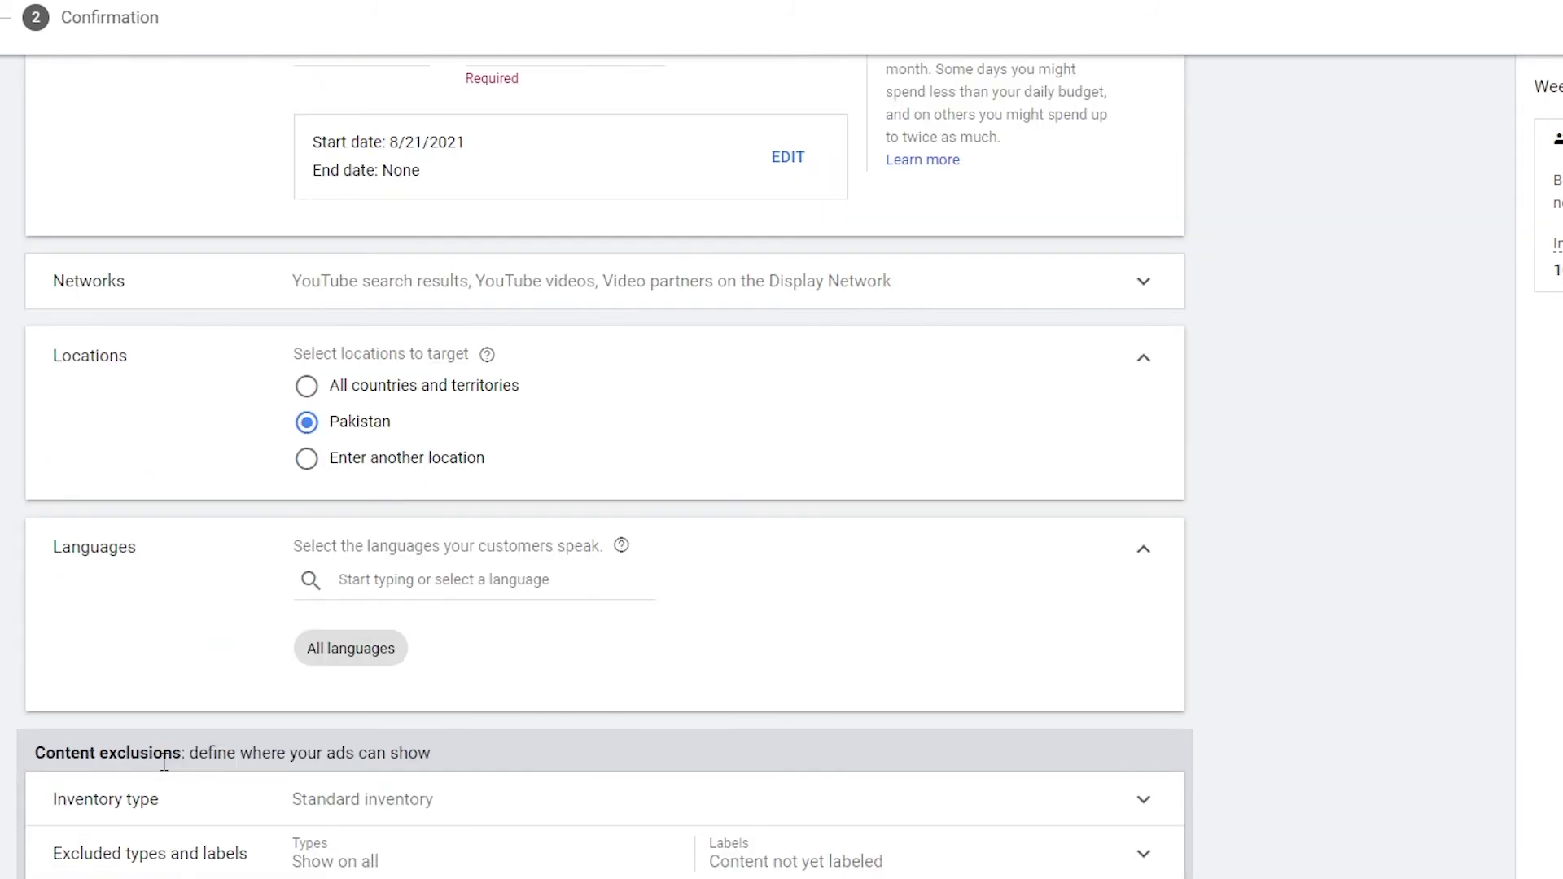
scroll(167, 771, up, 4)
- Search for "PEWDIE" as the ad's YouTube video and select "This is the new Pewdiepie vs Cocomelon"
scroll(164, 768, down, 15)
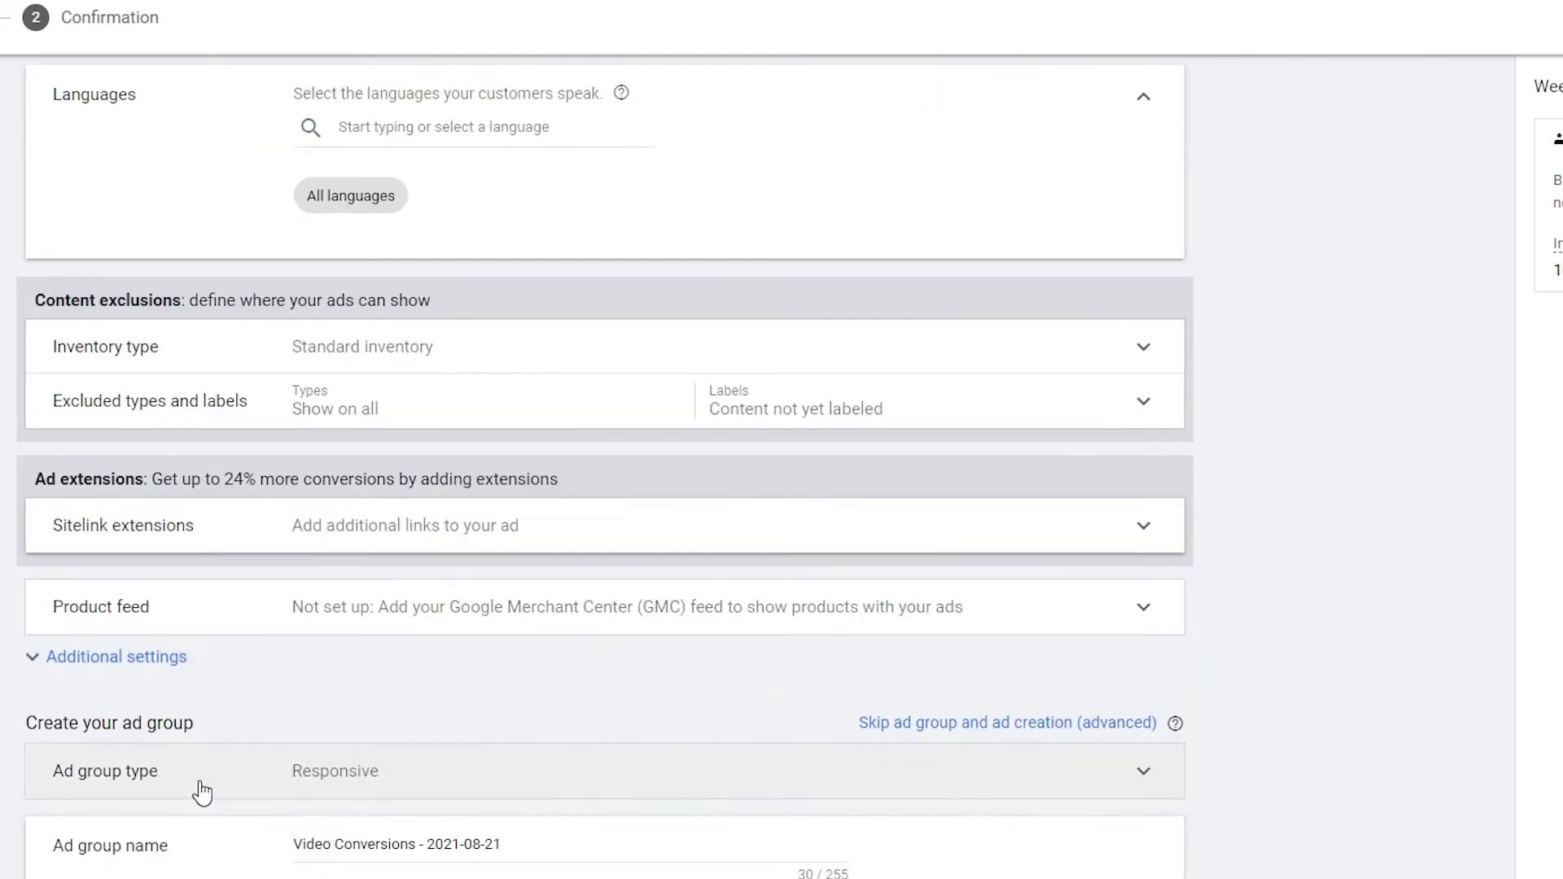
scroll(346, 608, down, 1)
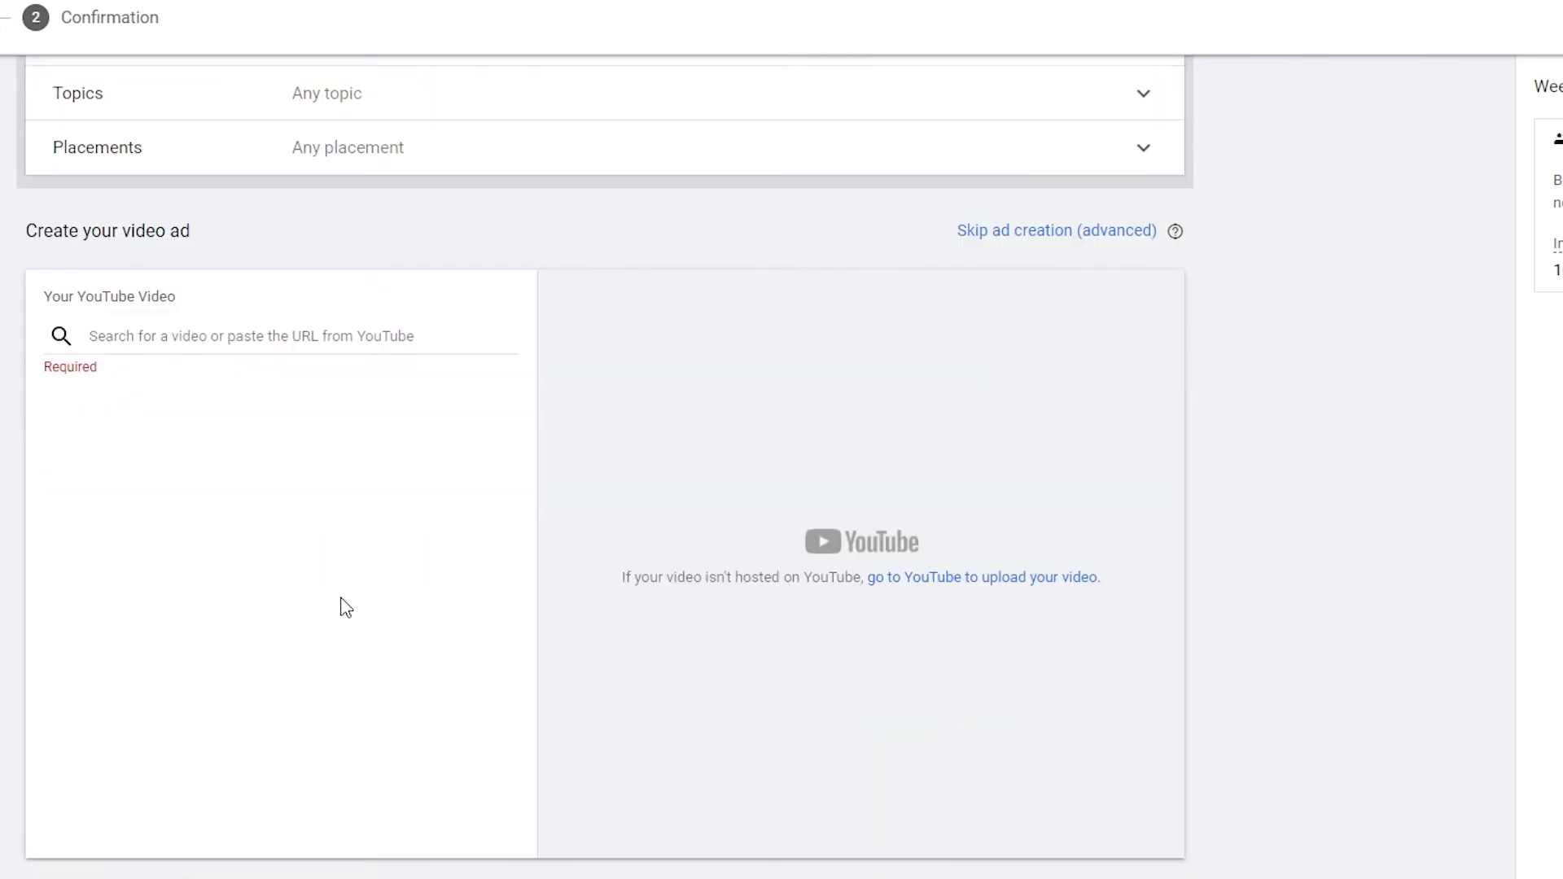
click(254, 340)
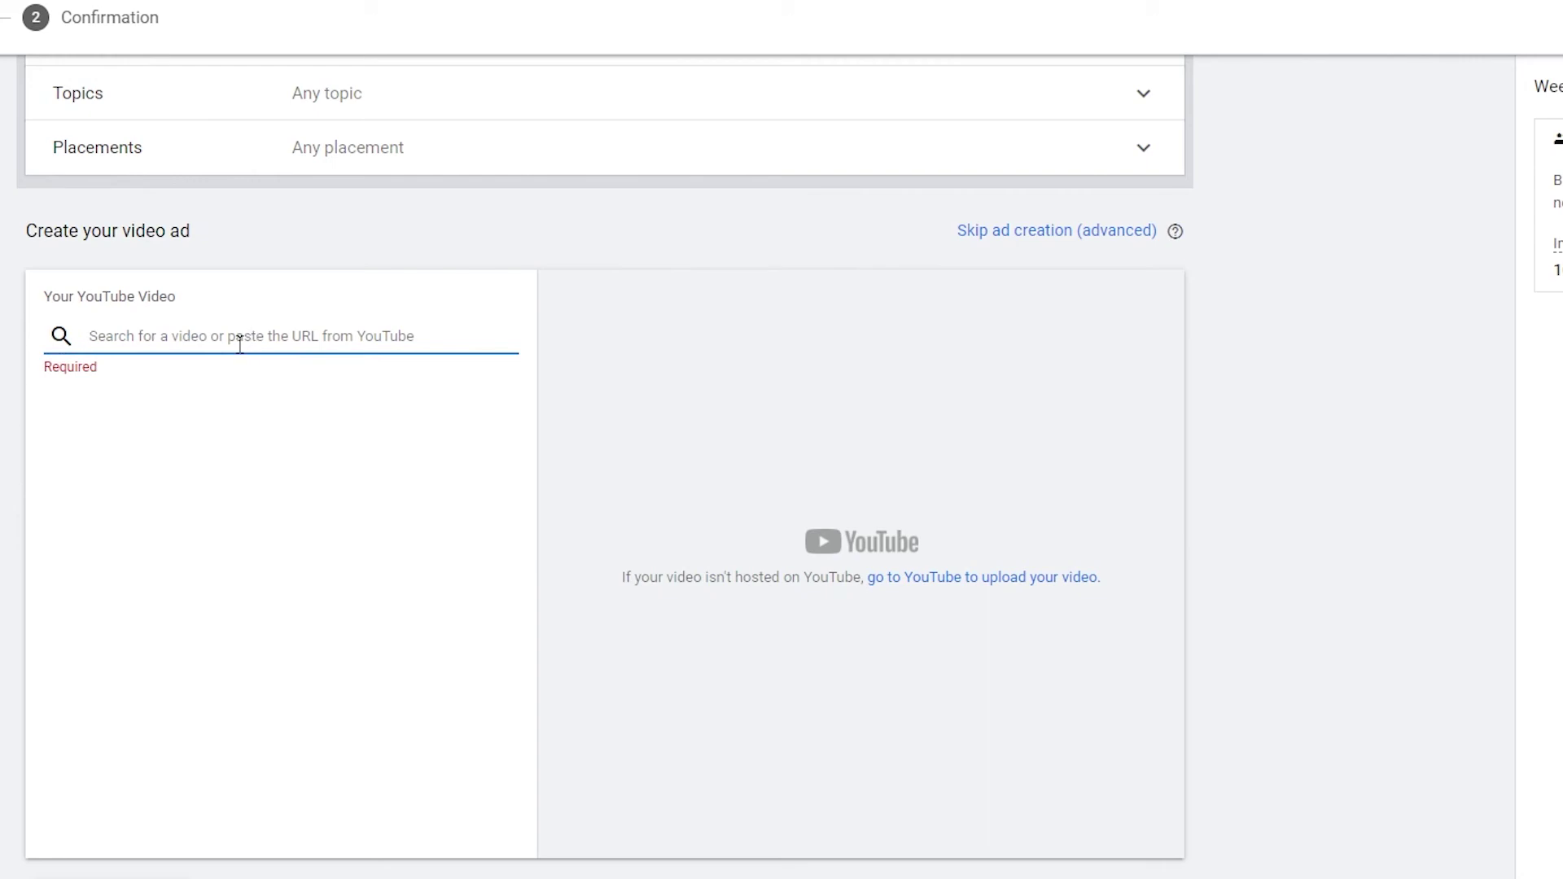
text(PEWDIE)
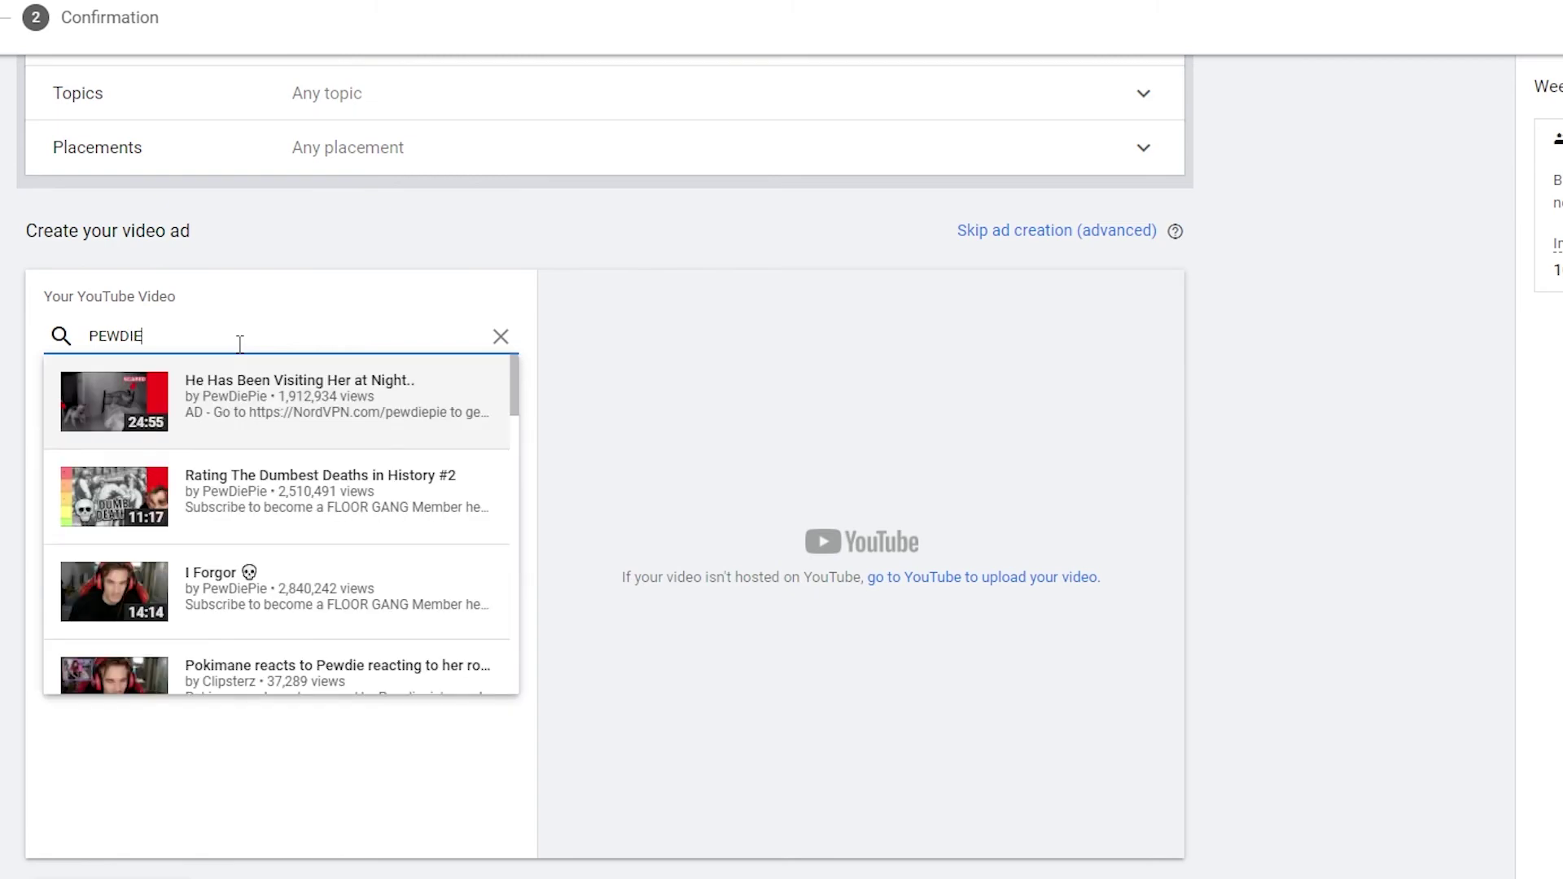
scroll(266, 559, down, 4)
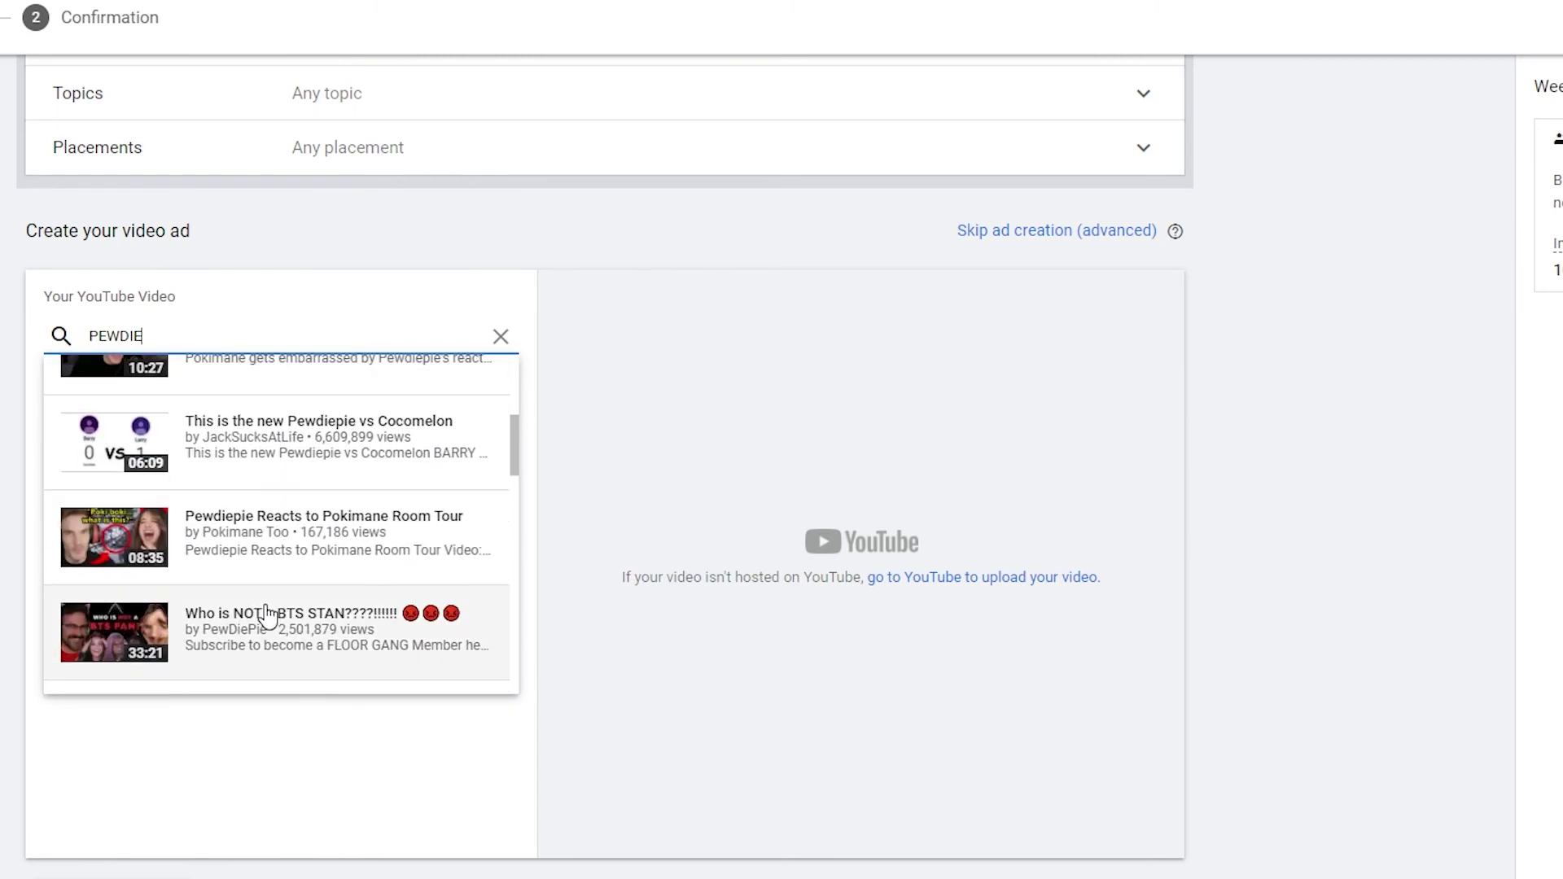
click(271, 467)
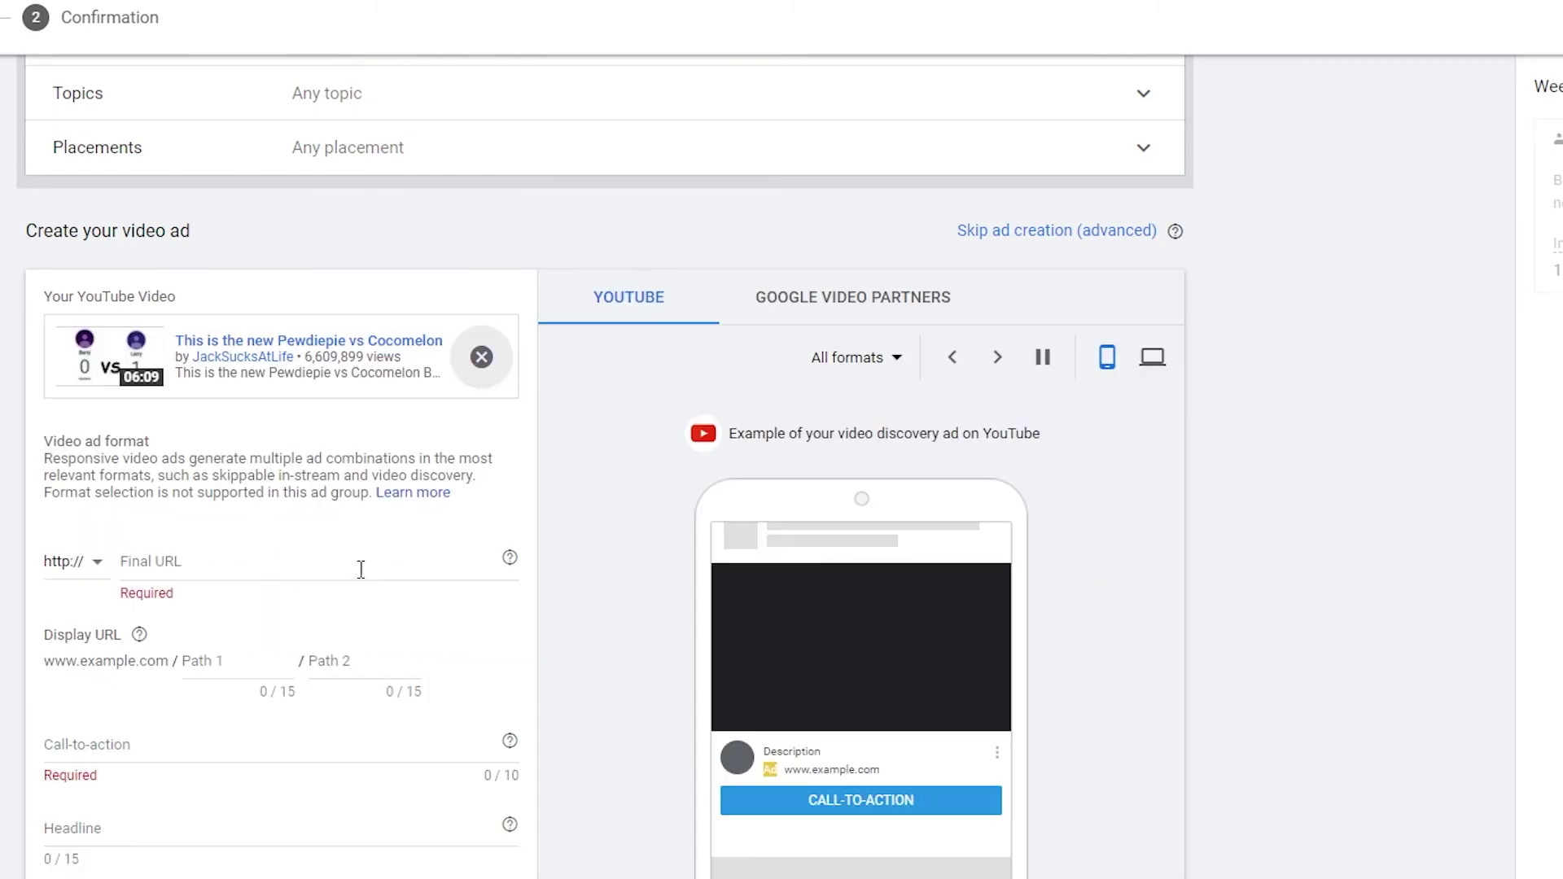
- Examine the video ad's URL, call-to-action, headline, description and companion banner fields, its preview, and the selected video's view count
scroll(324, 568, down, 3)
scroll(307, 418, down, 3)
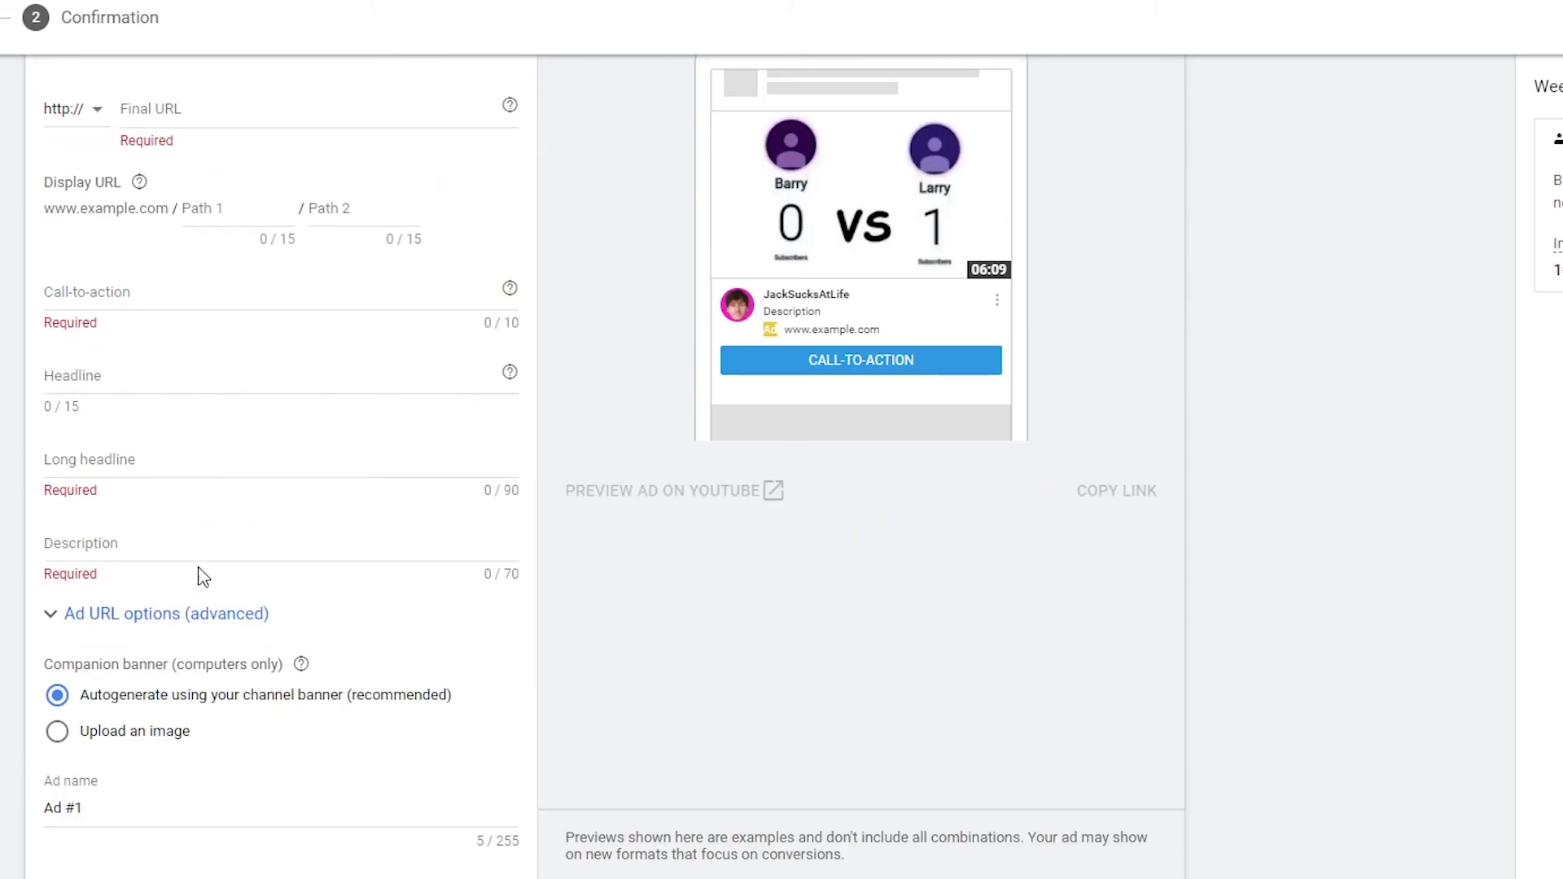
scroll(250, 626, up, 4)
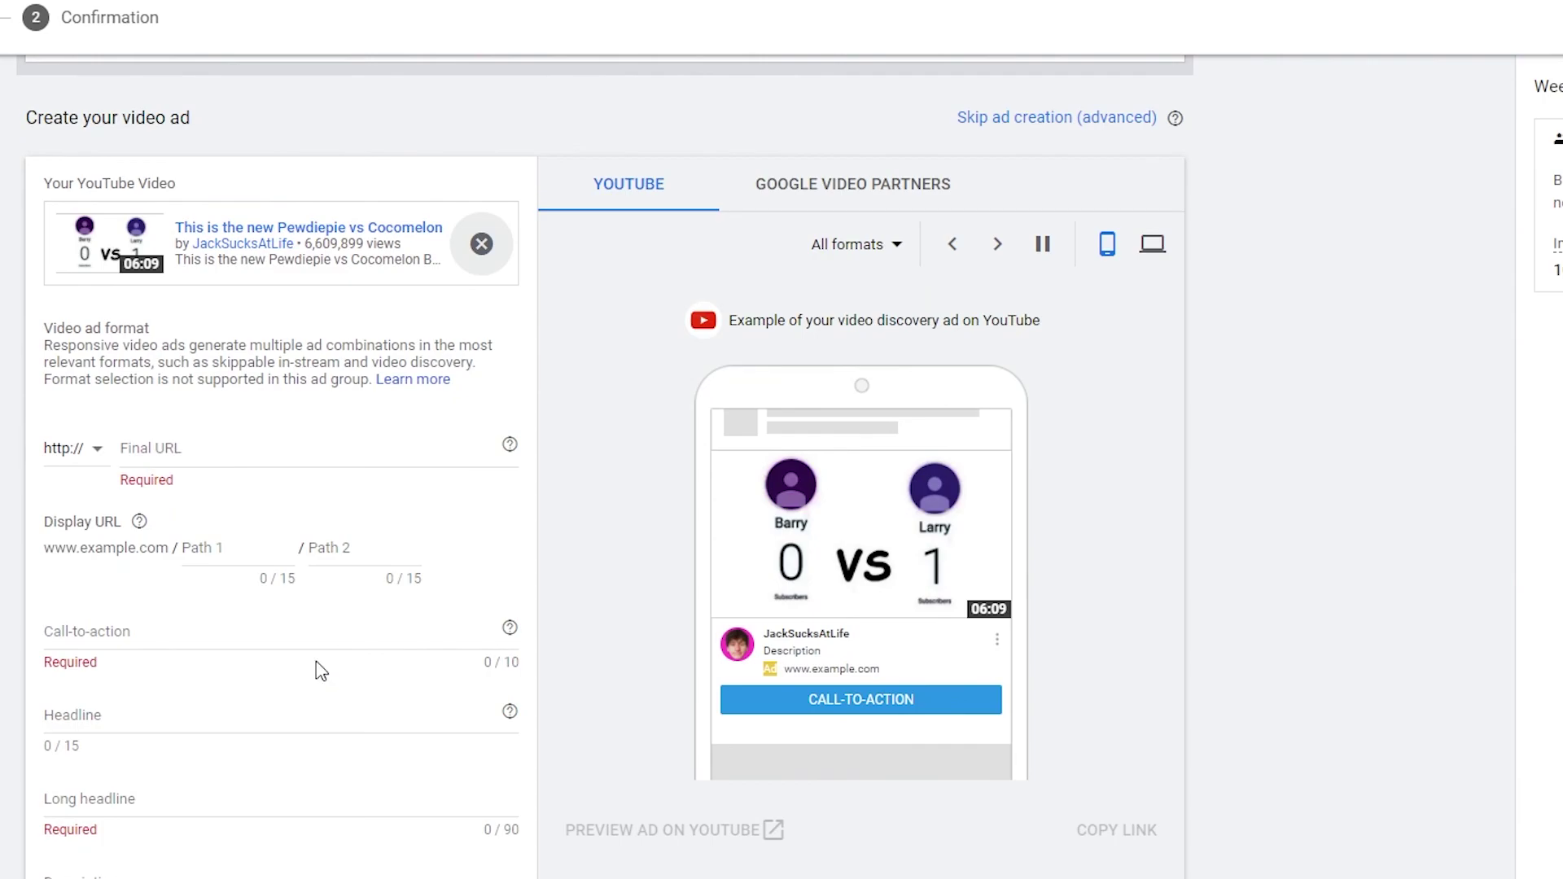
scroll(325, 661, up, 1)
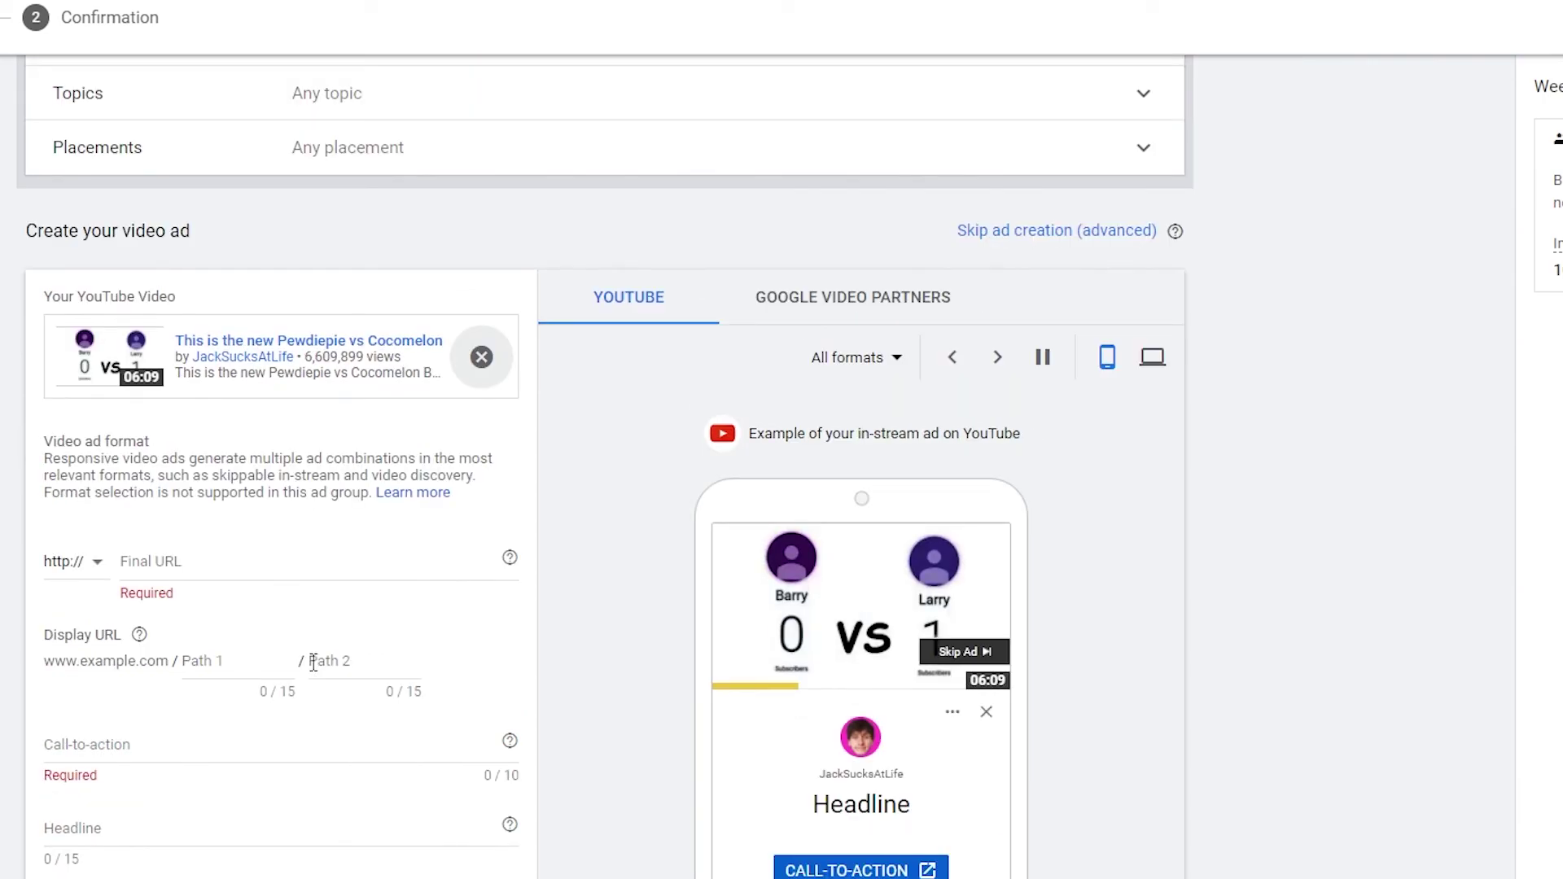
scroll(314, 662, down, 2)
scroll(363, 401, up, 2)
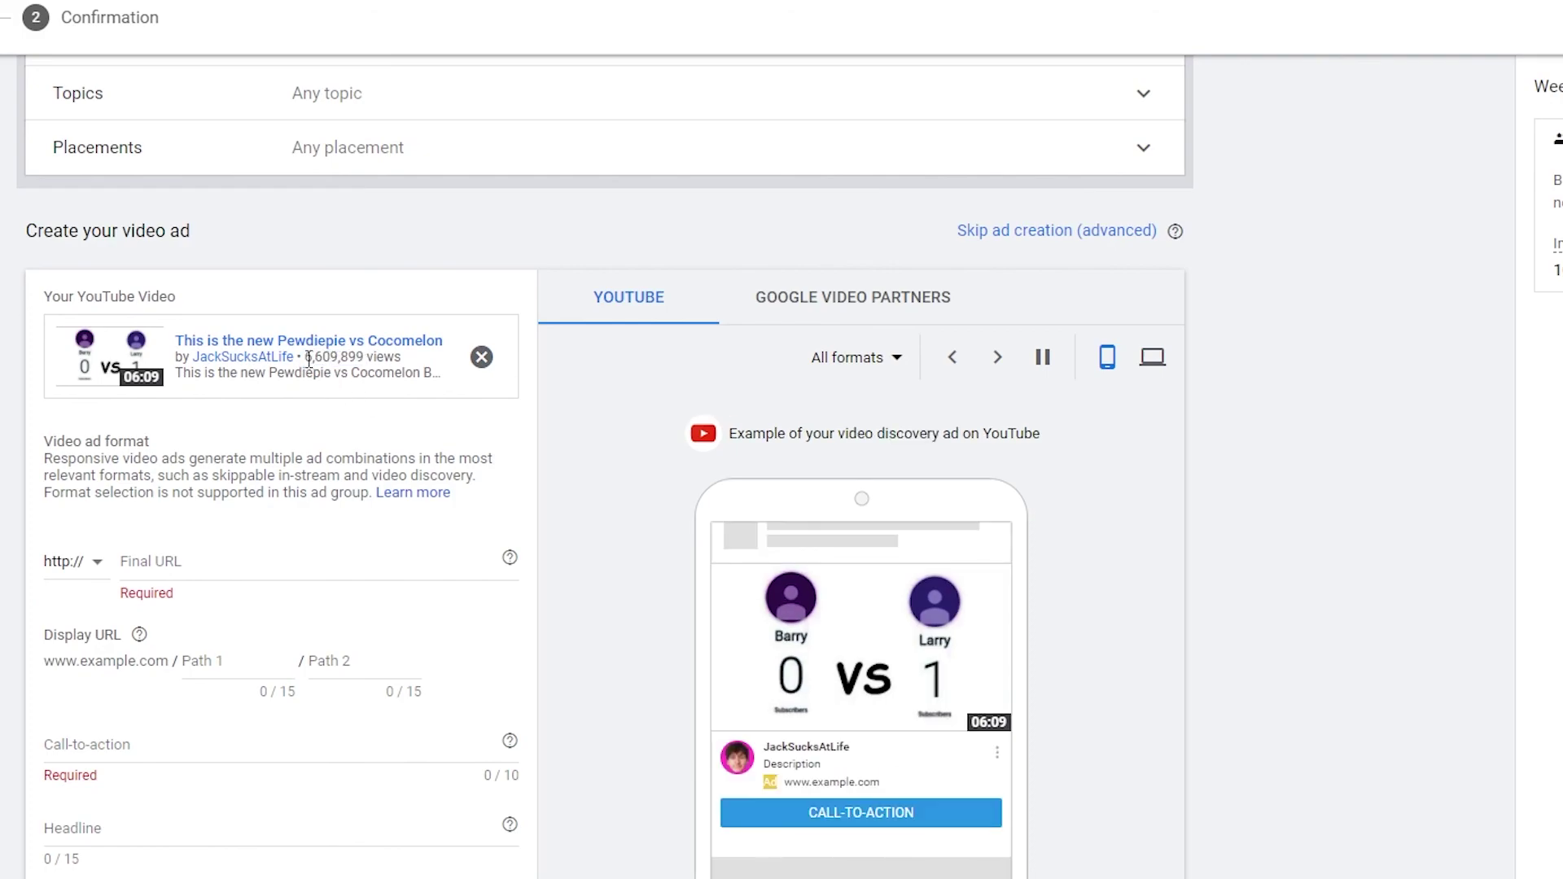
drag(308, 356, 348, 359)
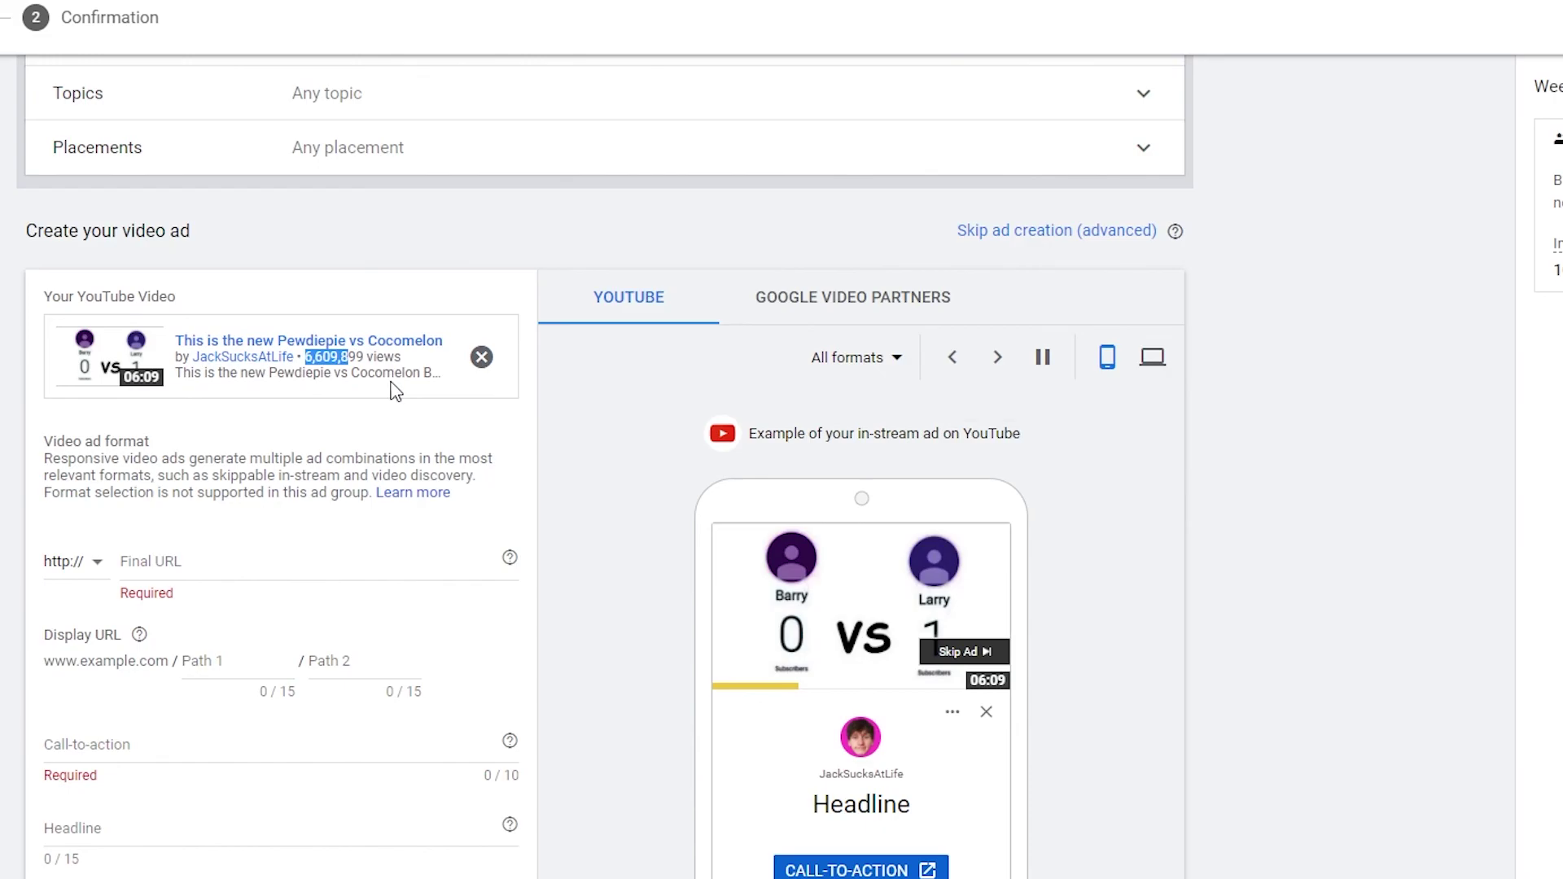
scroll(415, 391, down, 4)
scroll(402, 651, down, 3)
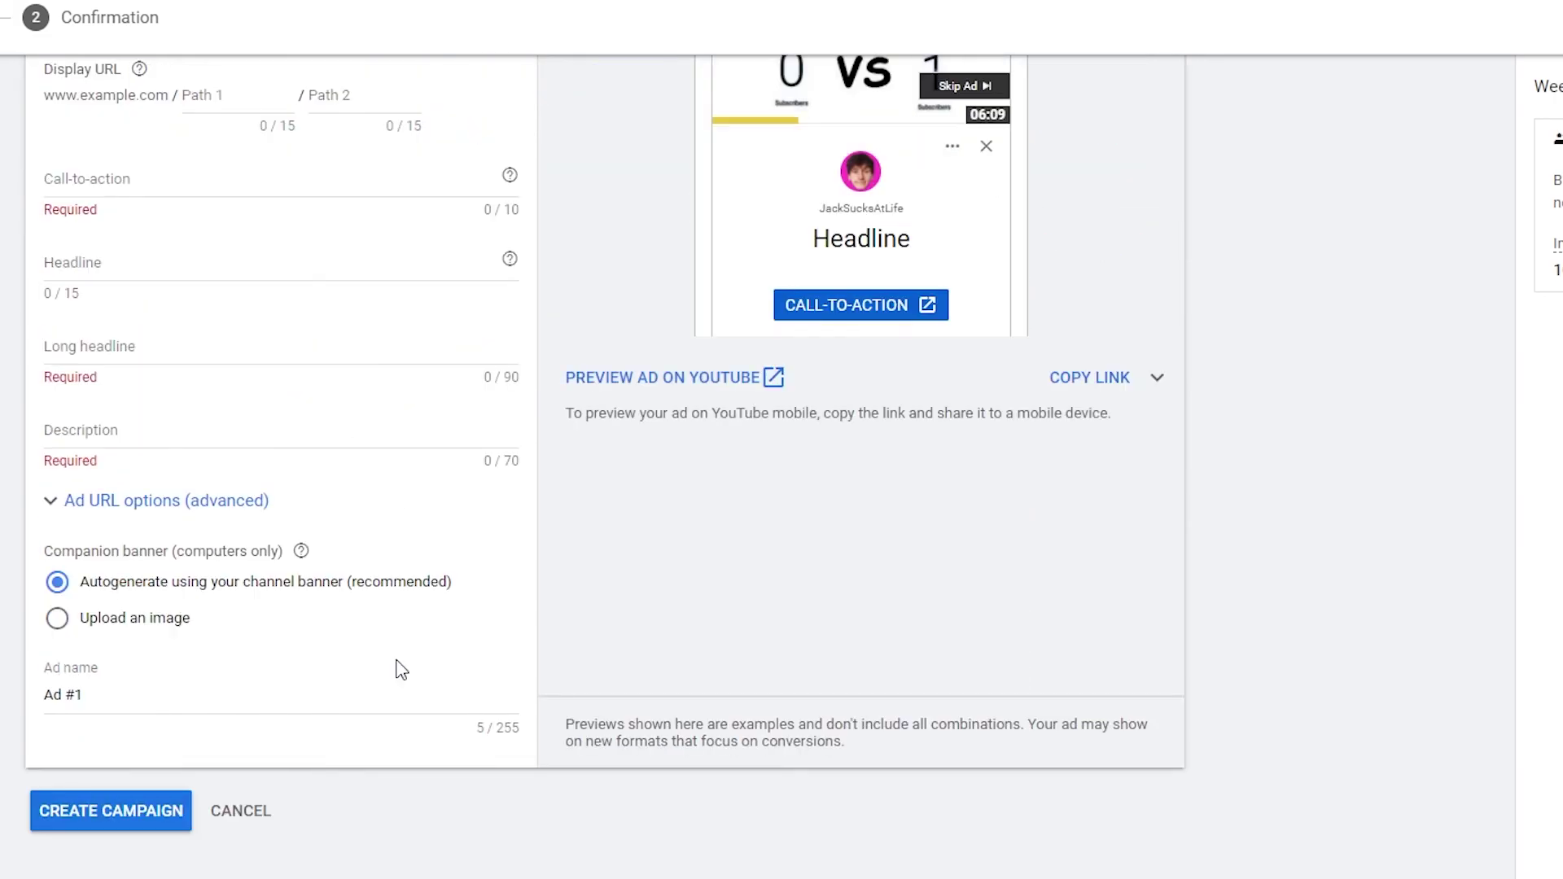
scroll(401, 670, up, 1)
scroll(401, 670, up, 6)
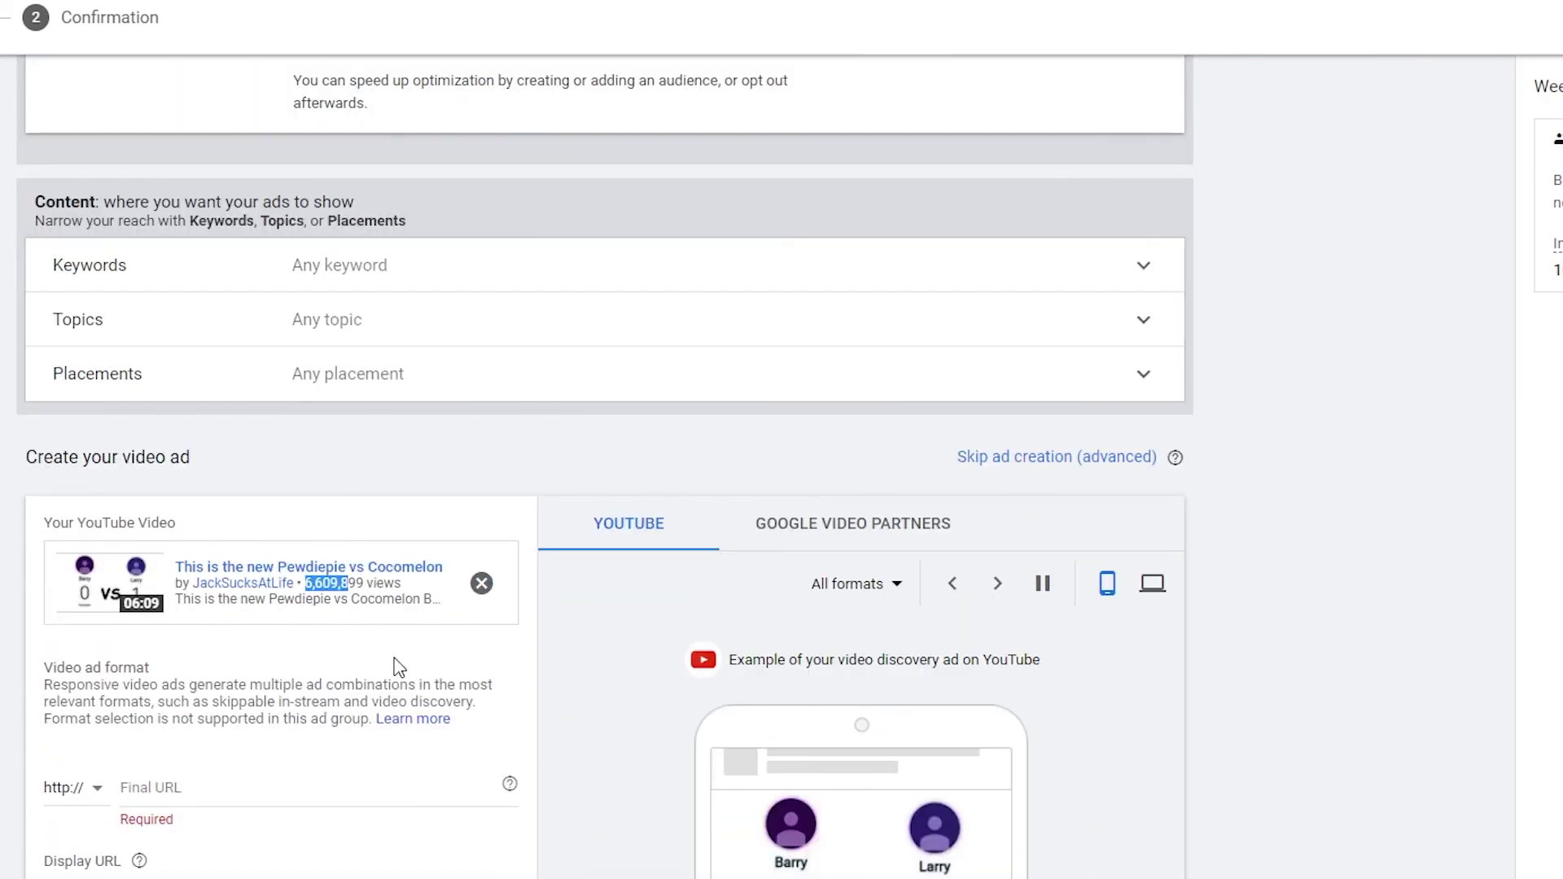
scroll(399, 667, down, 4)
- Review the whole video campaign form again, from the general settings through targeting to the video ad details
scroll(401, 664, up, 11)
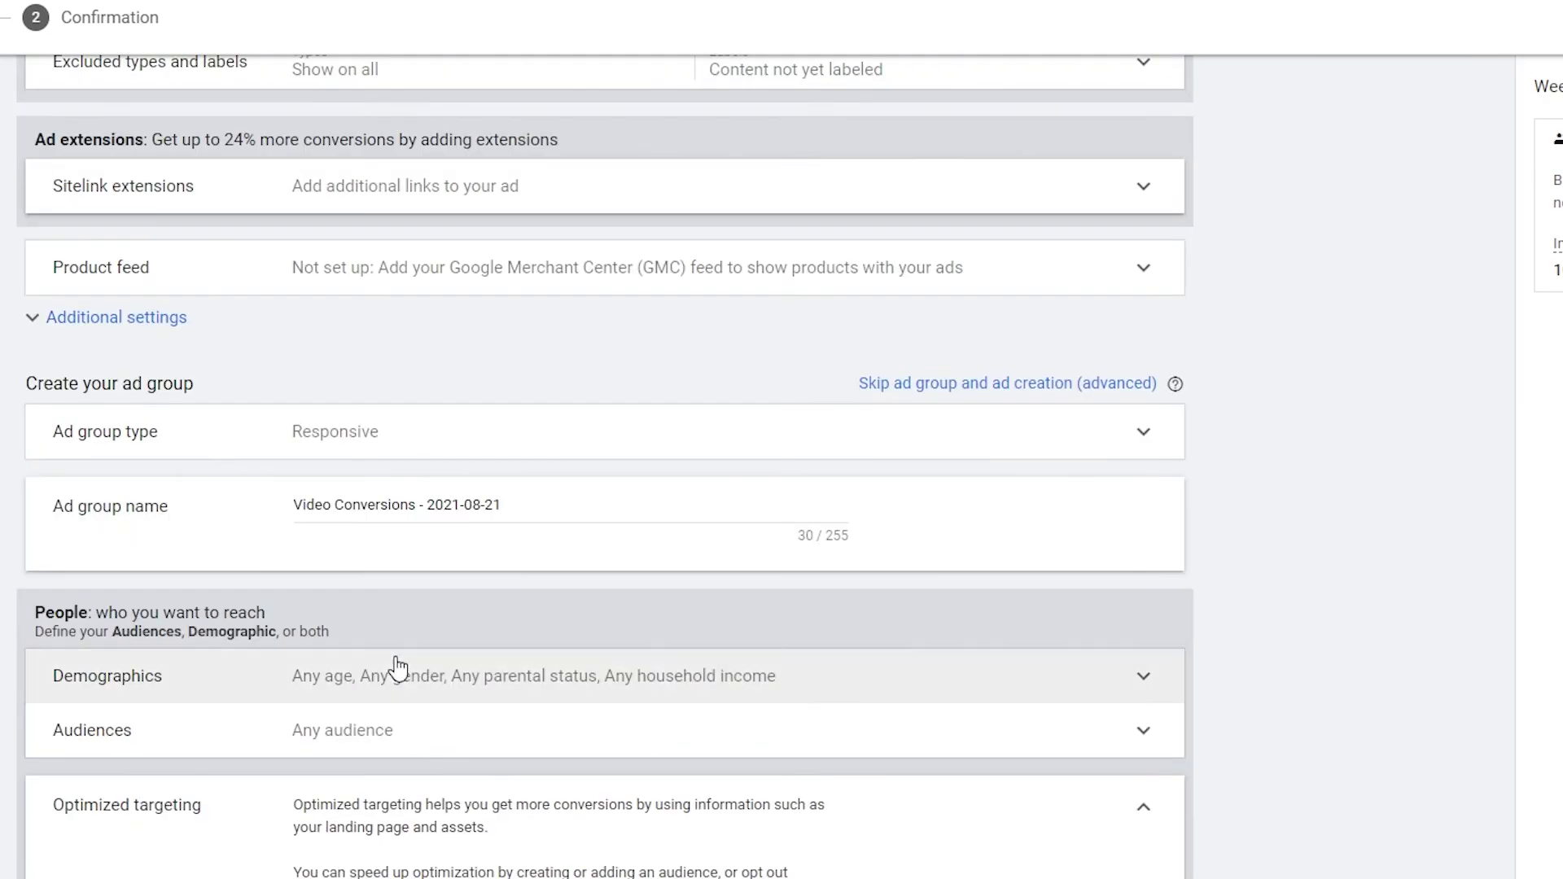
scroll(398, 667, up, 15)
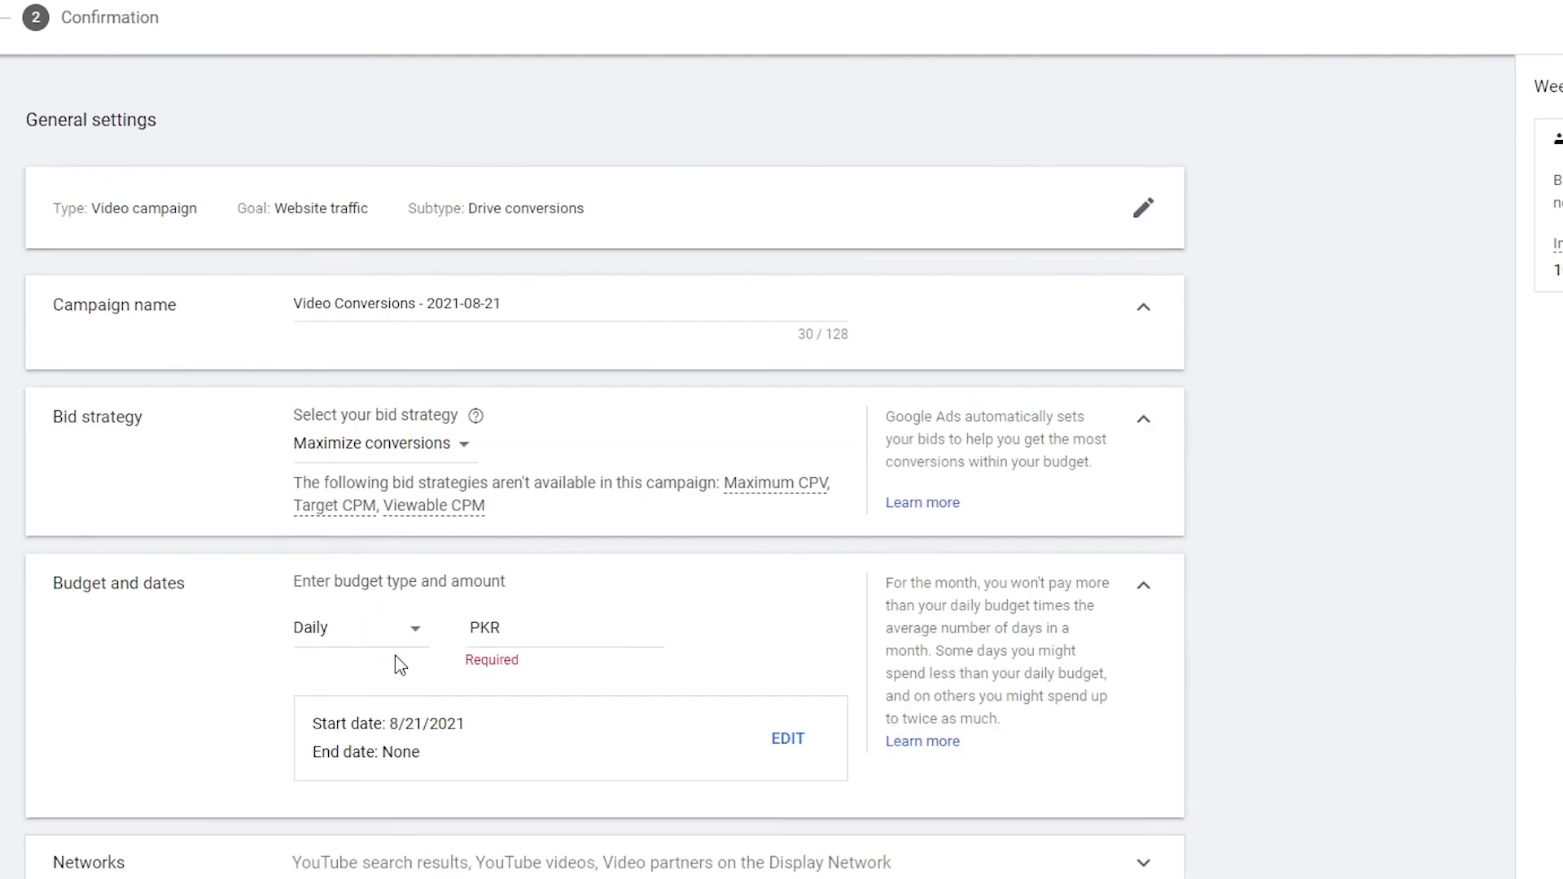
scroll(399, 666, down, 16)
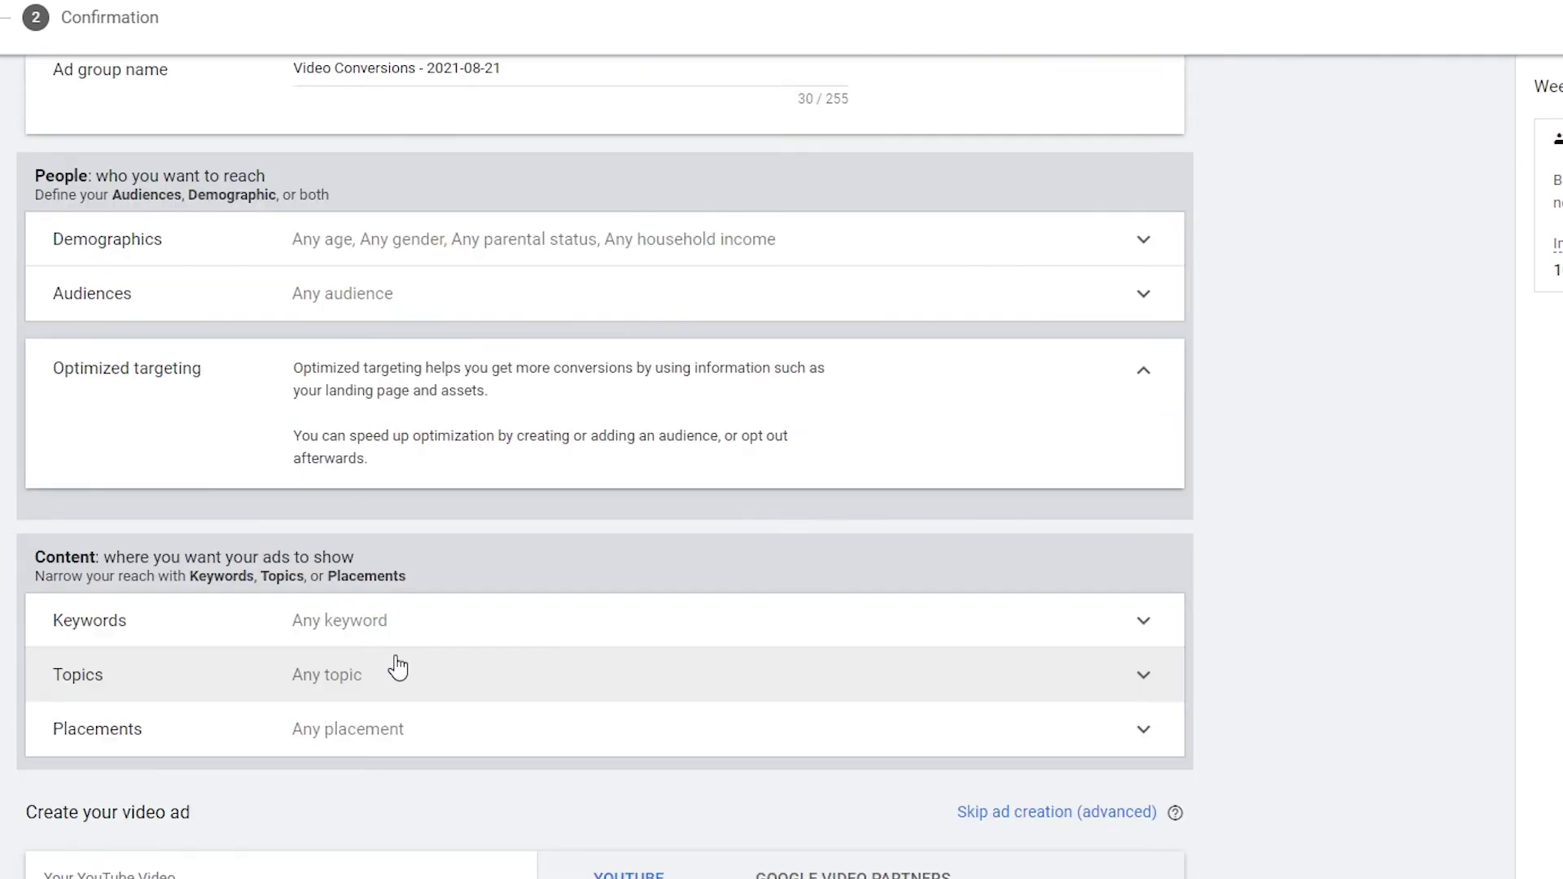
scroll(398, 667, down, 7)
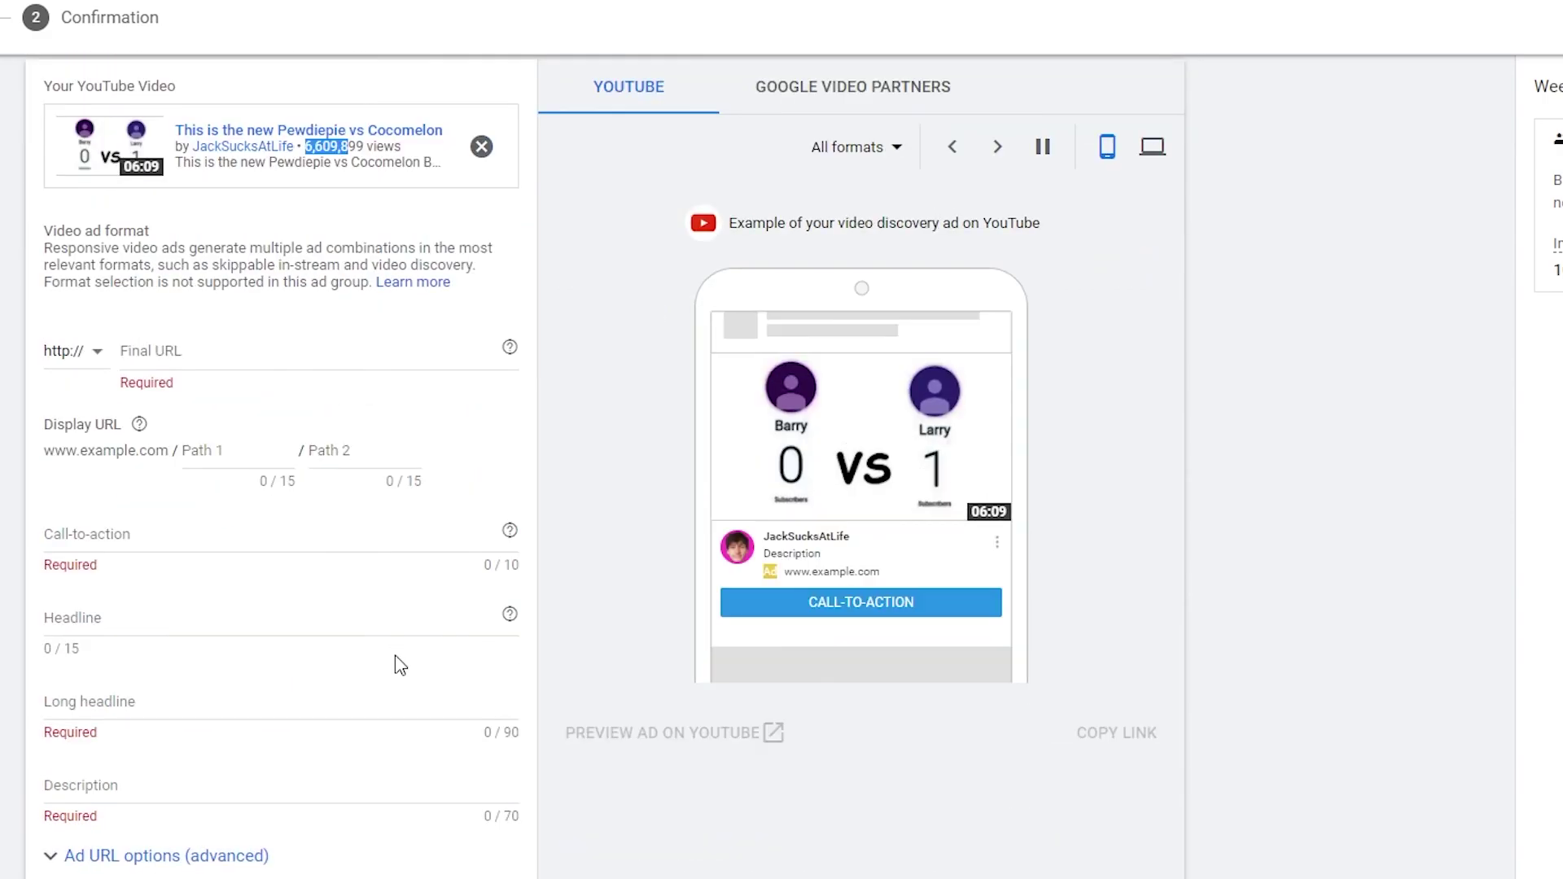
scroll(398, 666, down, 5)
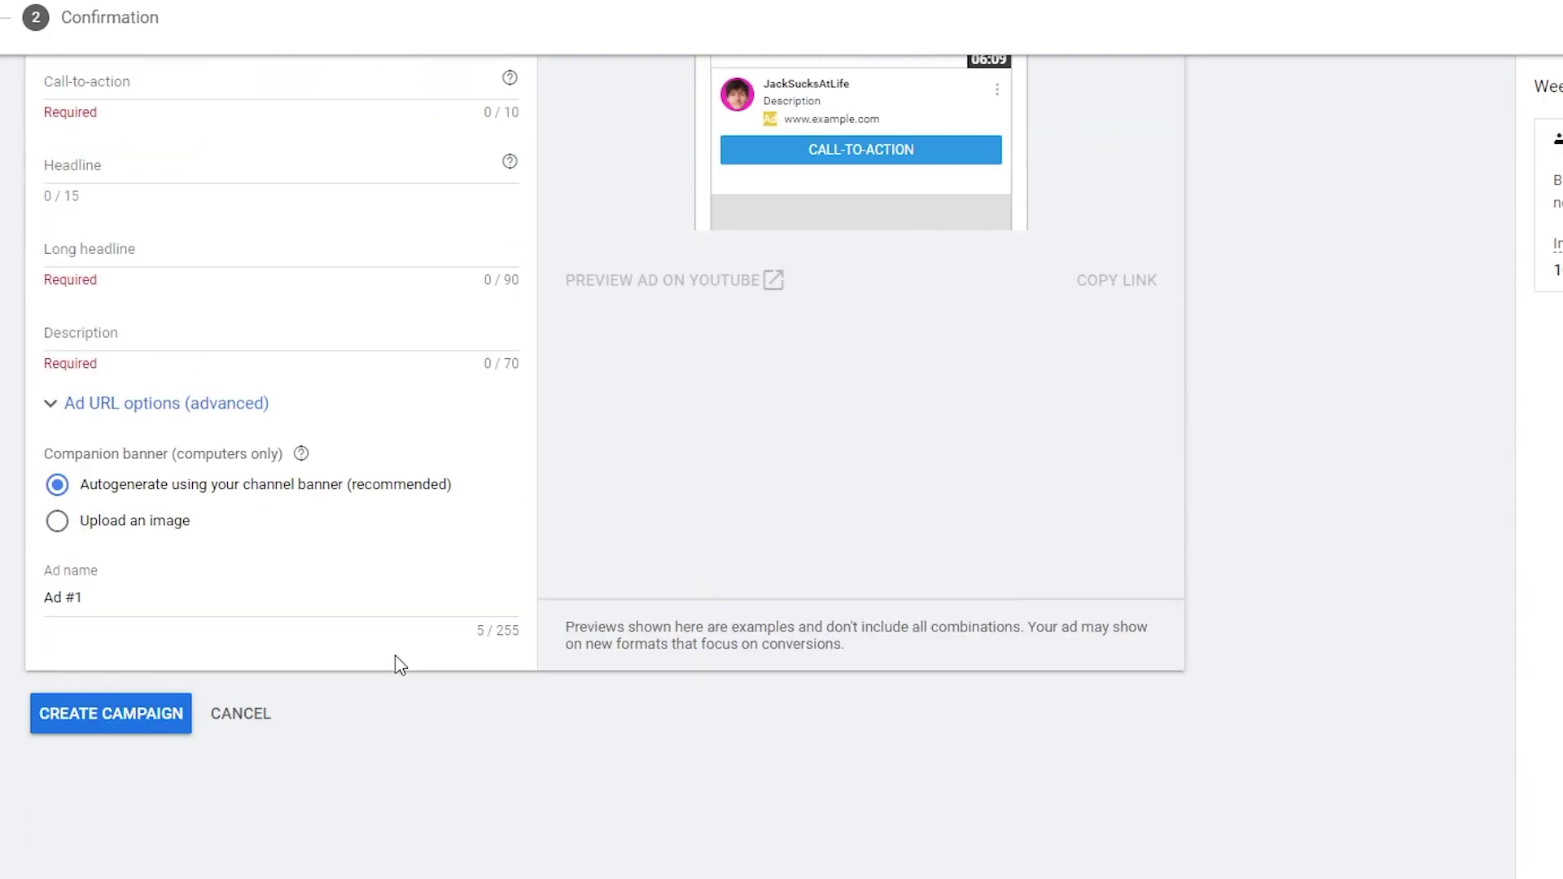
scroll(396, 658, up, 13)
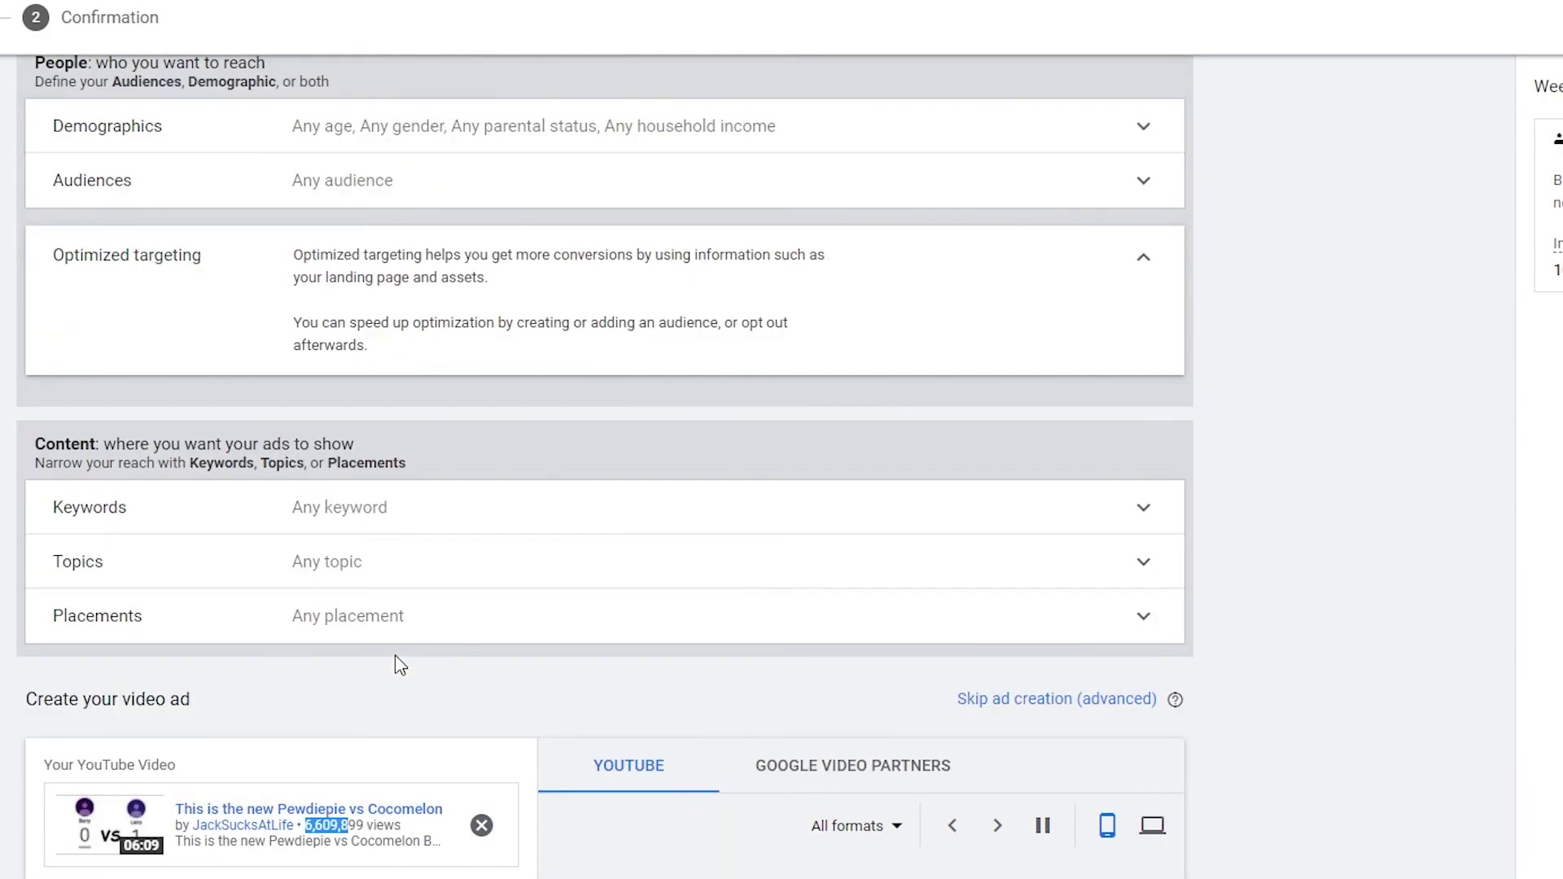
scroll(396, 657, up, 18)
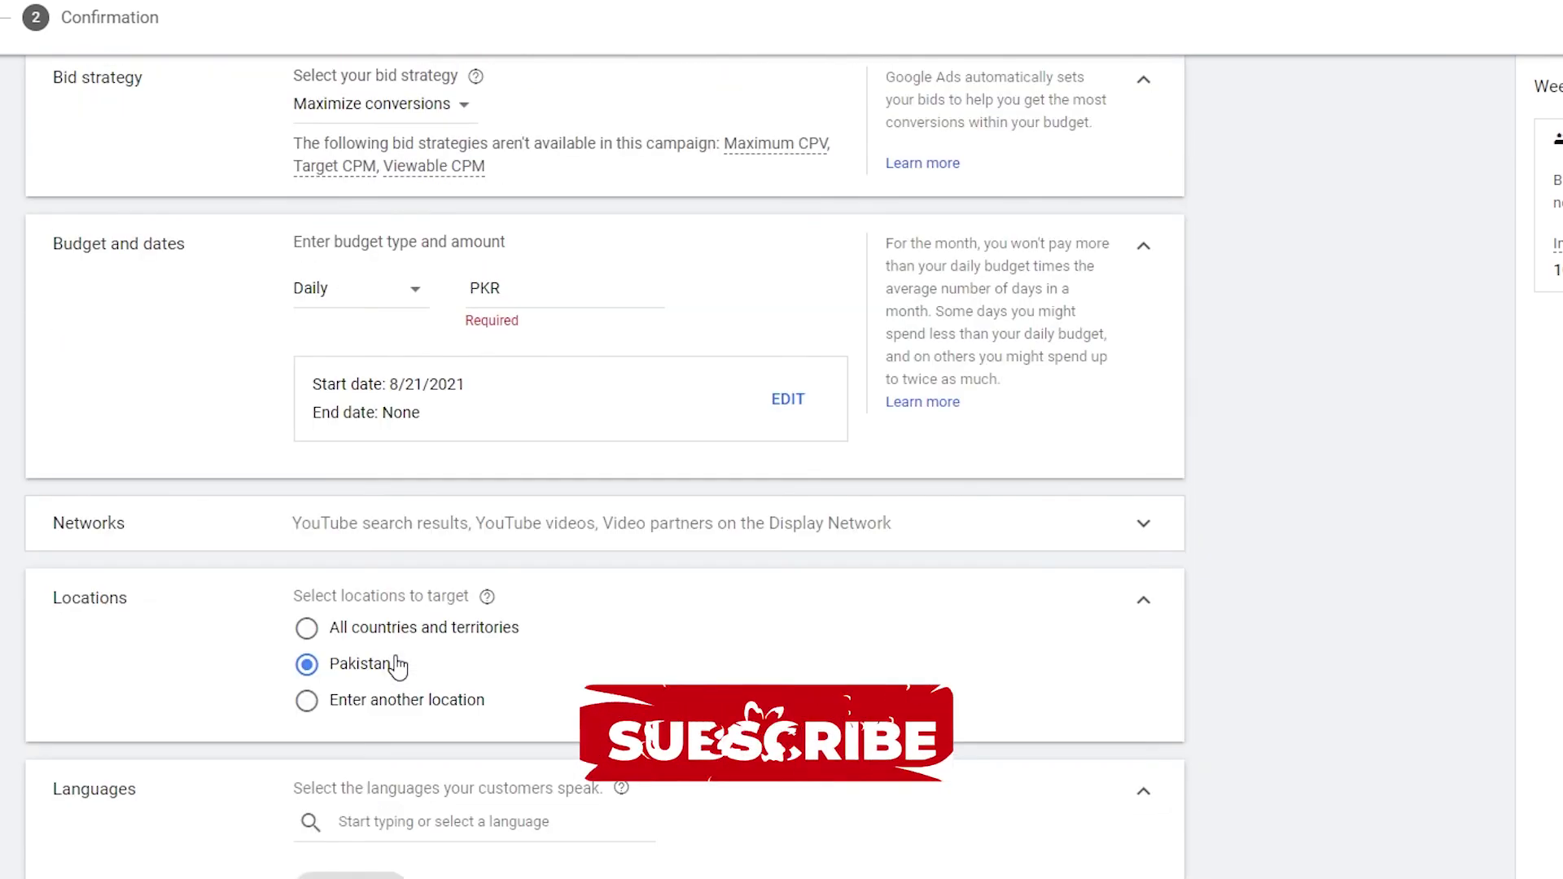
scroll(399, 663, up, 1)
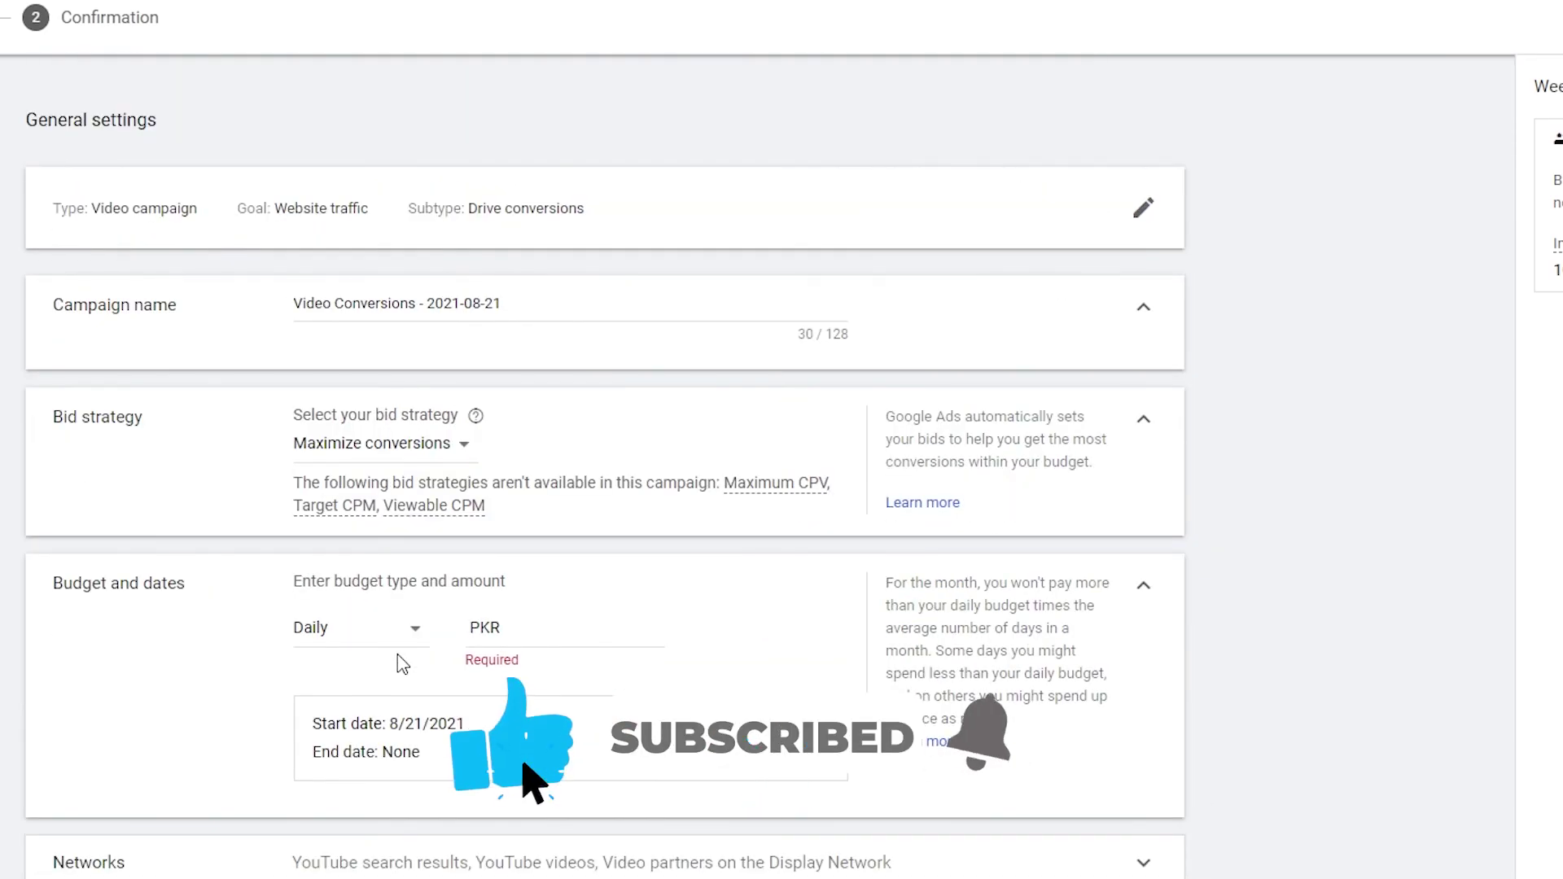
scroll(398, 664, down, 5)
scroll(399, 663, down, 8)
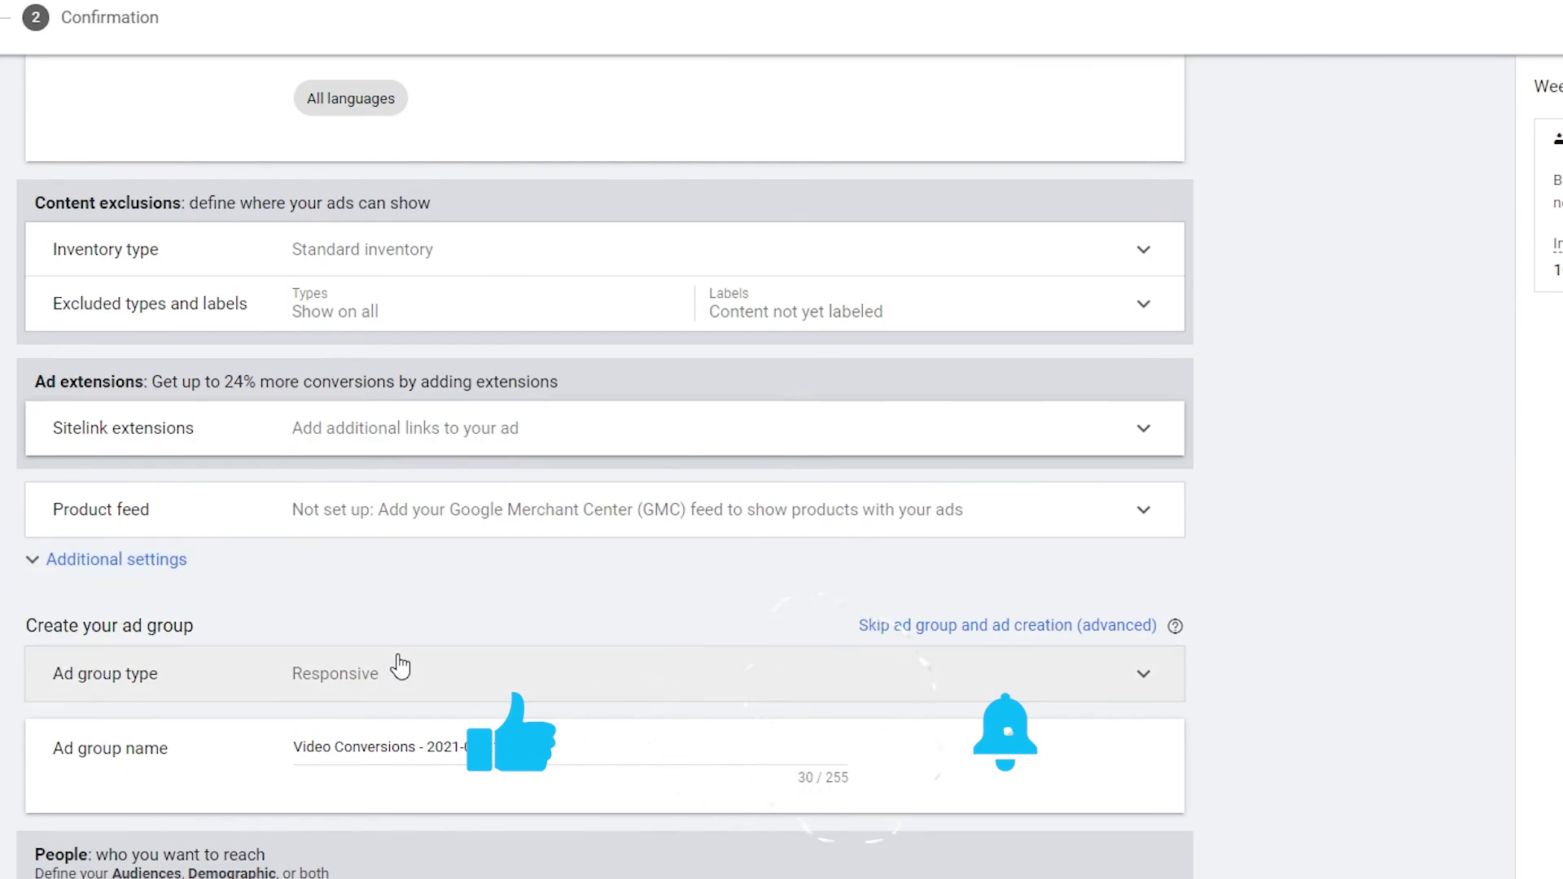